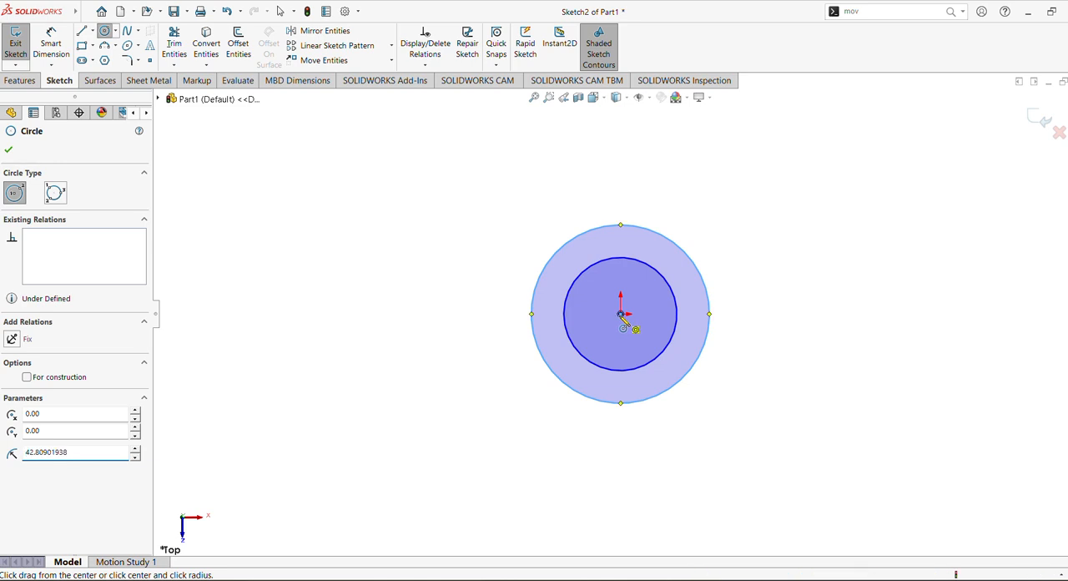
# Step: Finish the third, outermost concentric circle around the origin and dimension the innermost circle's diameter to 20 mm
pyautogui.click(709, 400)
pyautogui.click(51, 44)
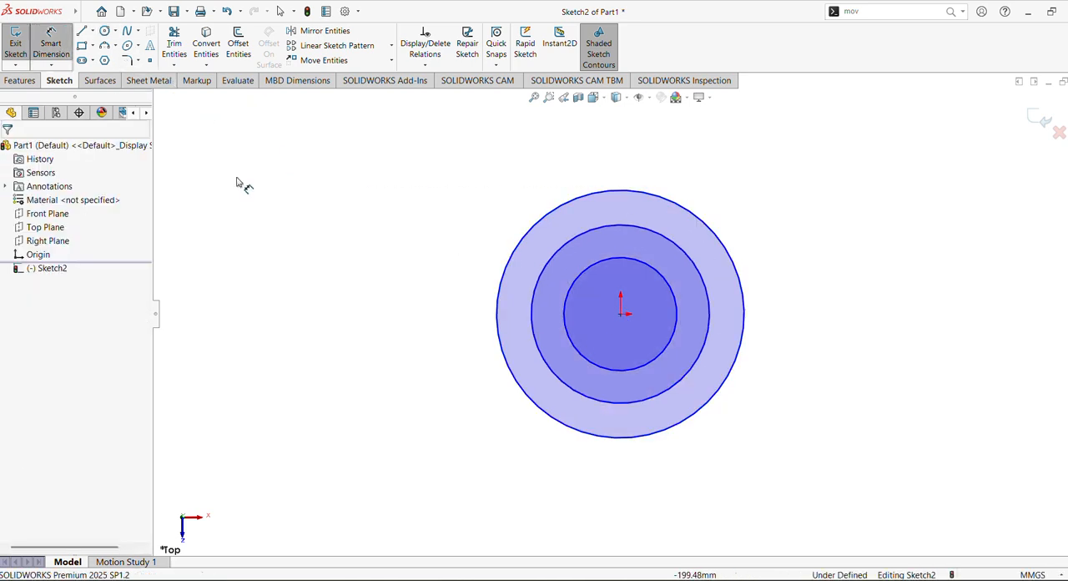
pyautogui.click(640, 269)
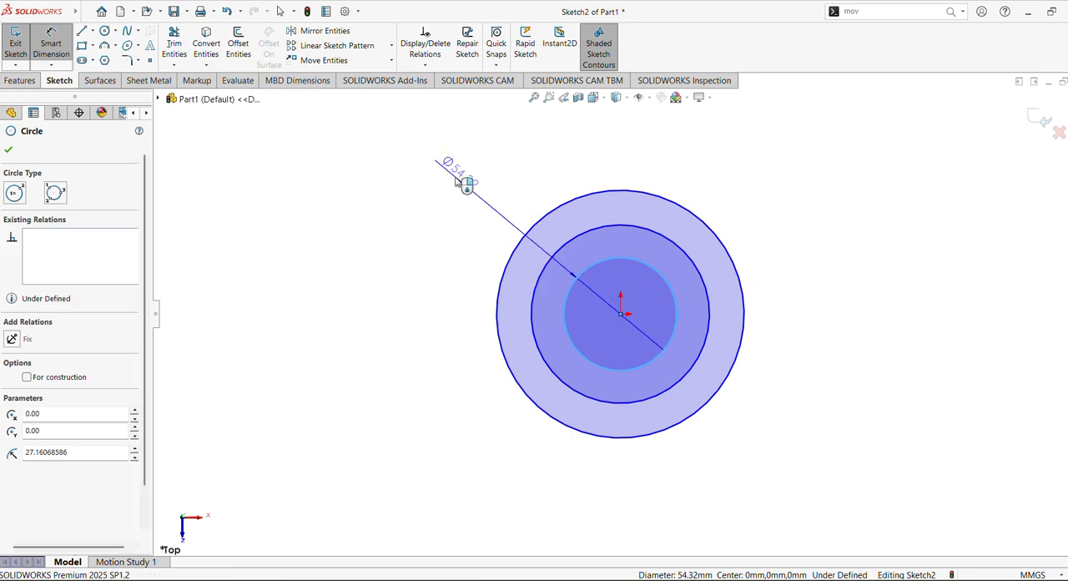
pyautogui.click(456, 181)
pyautogui.write('20')
pyautogui.press('Return')
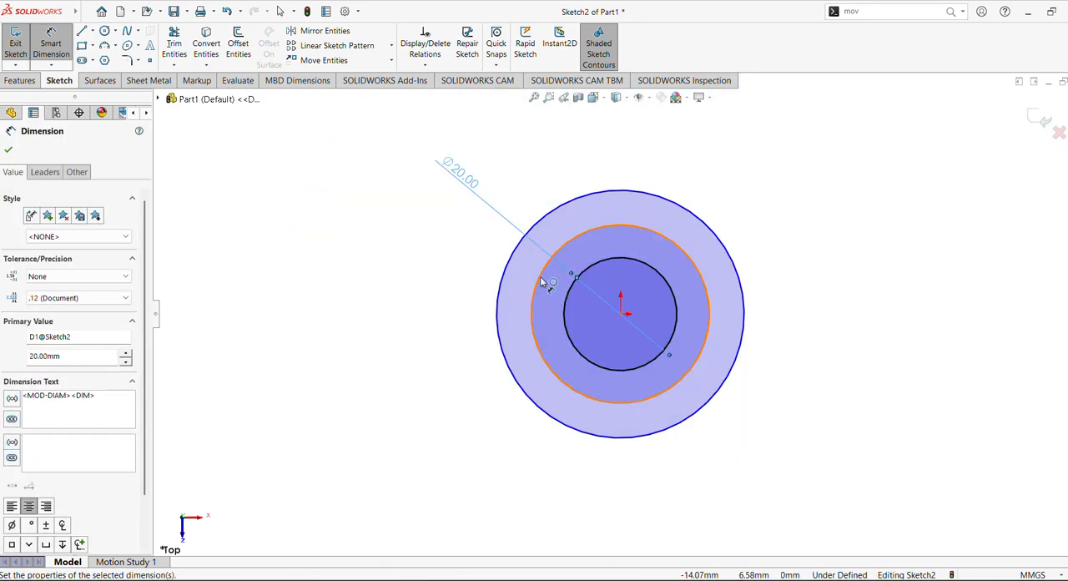
# Step: Dimension the middle circle's diameter to 40 mm and the outermost circle's diameter to 60 mm
pyautogui.click(544, 265)
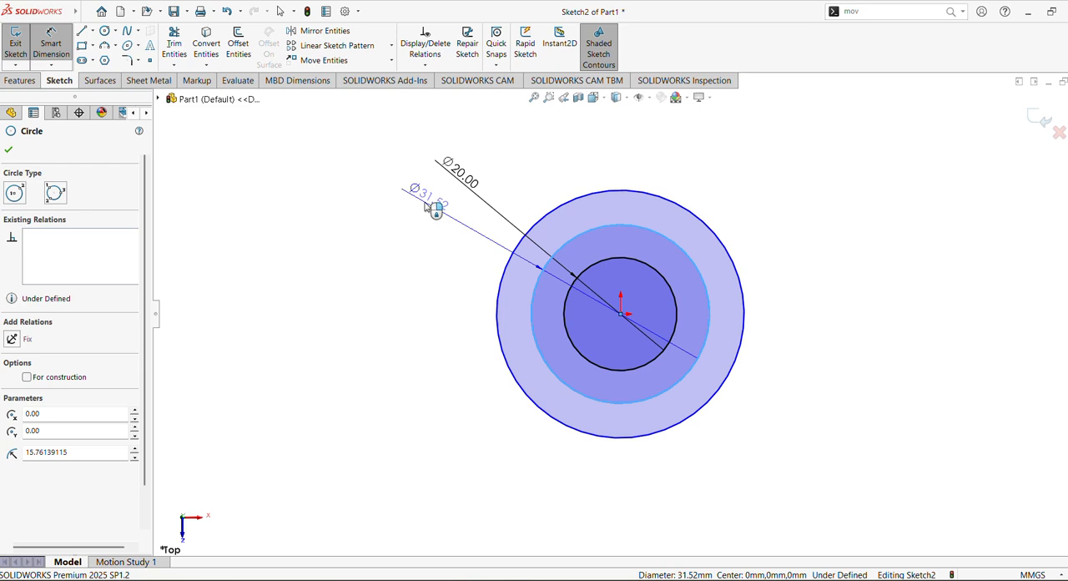
pyautogui.click(431, 208)
pyautogui.write('40')
pyautogui.press('Return')
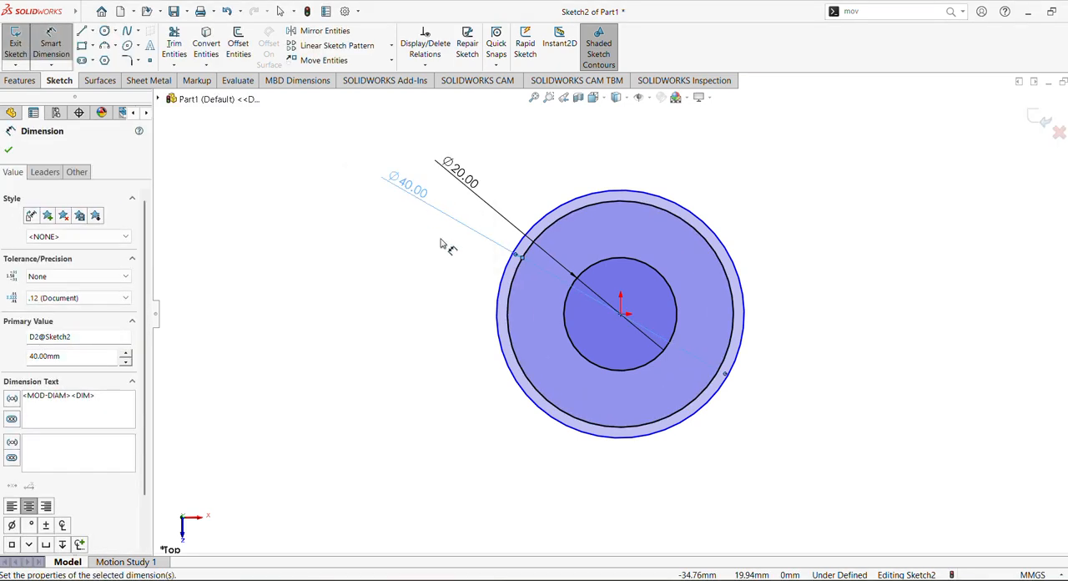
pyautogui.click(499, 290)
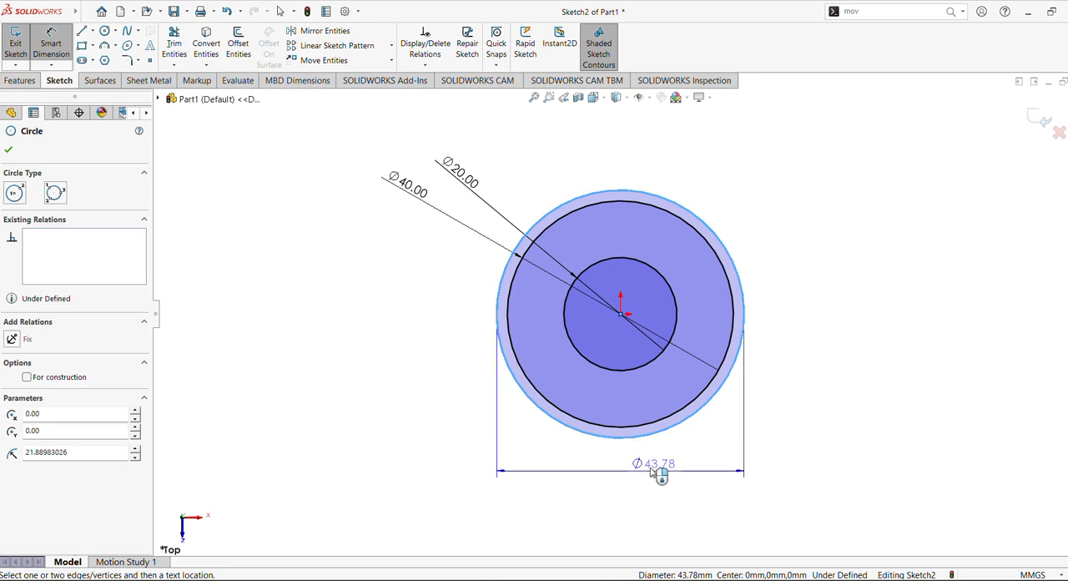
pyautogui.click(644, 478)
pyautogui.write('60')
pyautogui.press('Return')
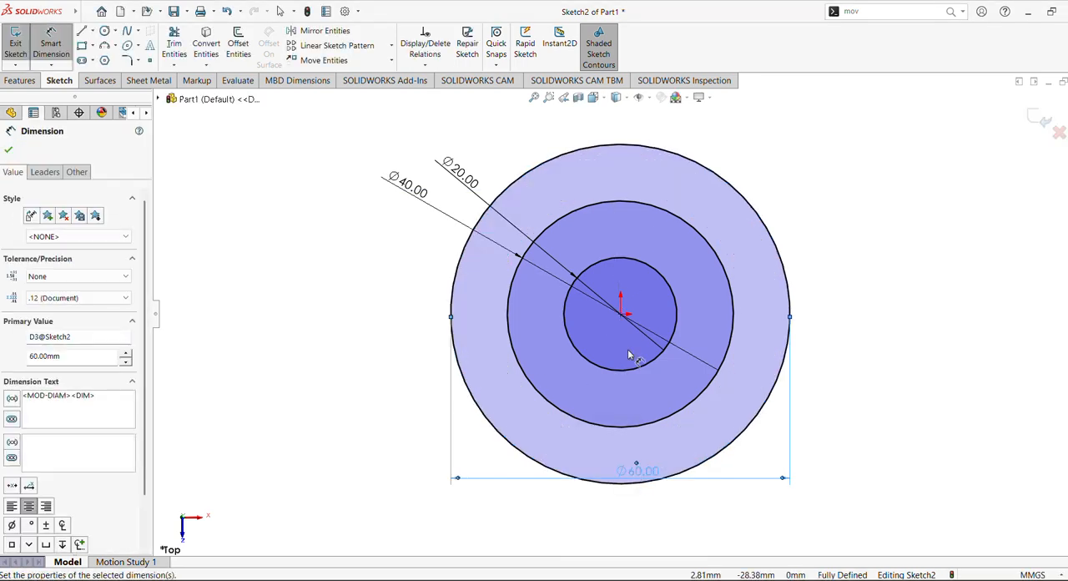
# Step: Draw a vertical centerline through the origin, extending past the 60 mm circle at both ends
pyautogui.click(533, 98)
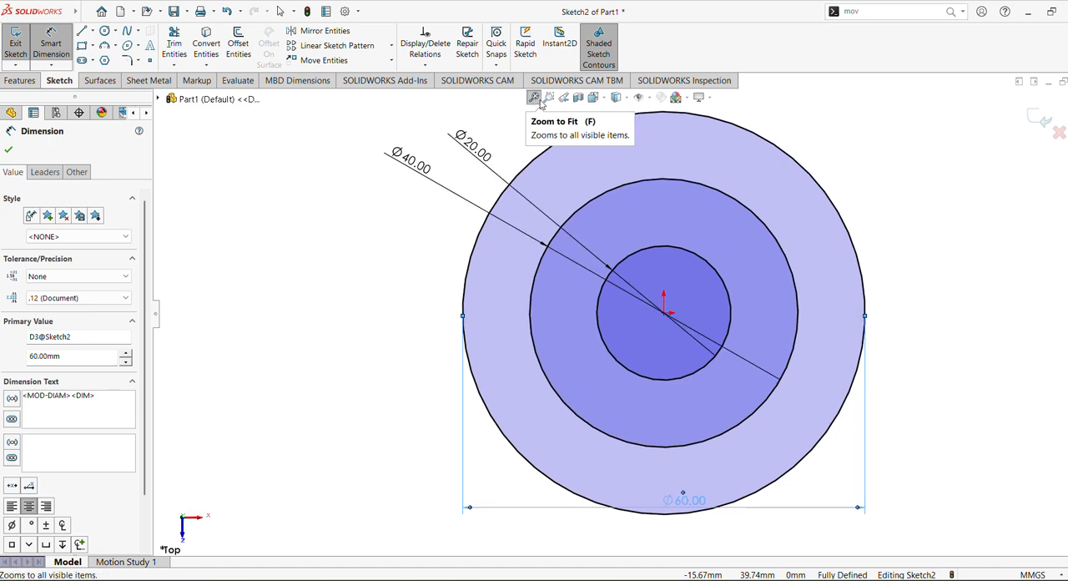
pyautogui.scroll(4, 541, 277)
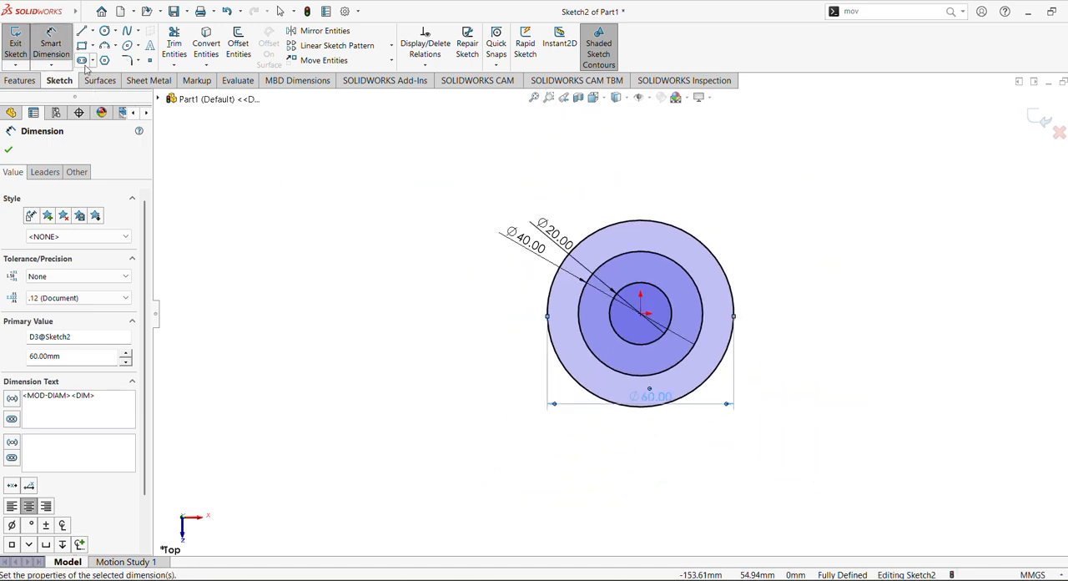
pyautogui.click(92, 31)
pyautogui.click(108, 59)
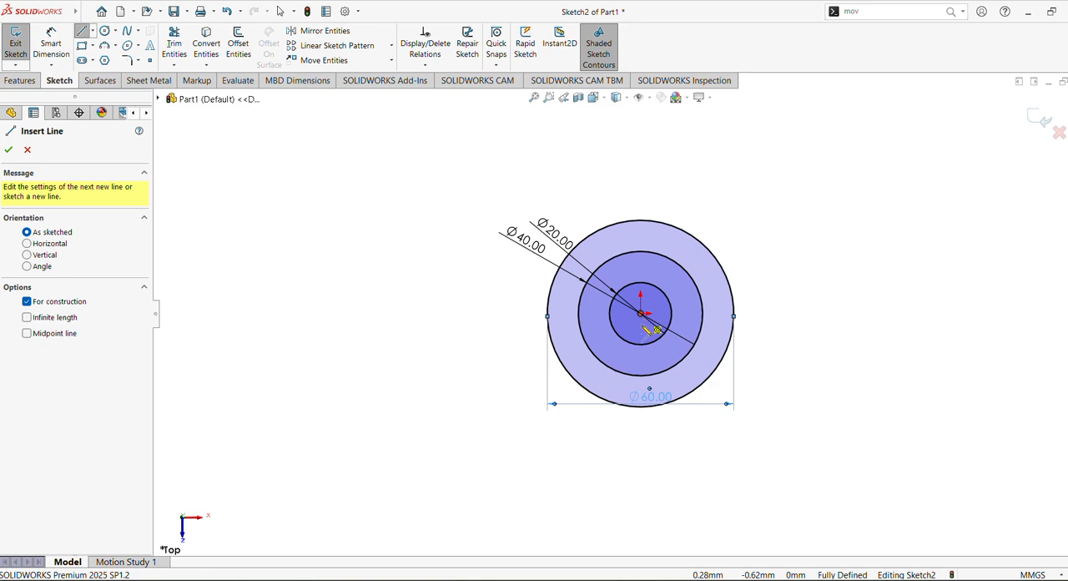
pyautogui.click(640, 434)
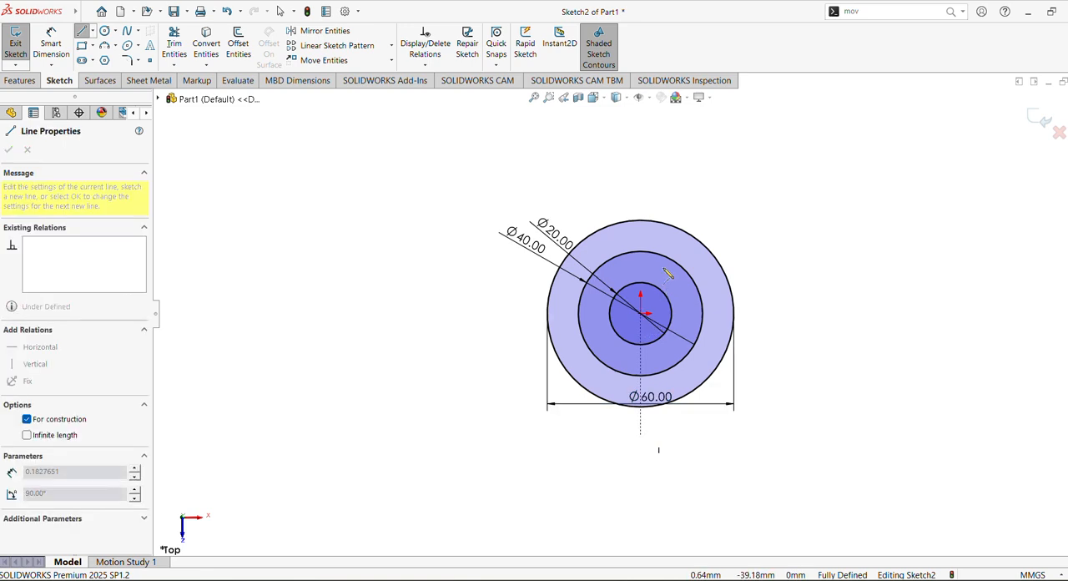
pyautogui.click(641, 185)
pyautogui.press('Escape')
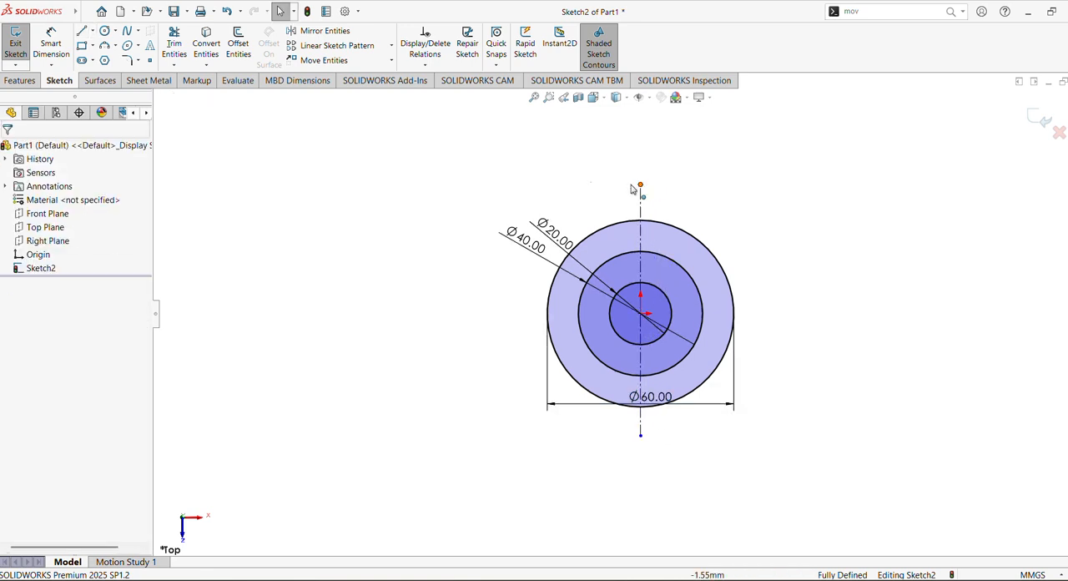
# Step: Draw a horizontal centerline through the origin, extending past both sides of the 60 mm circle
pyautogui.click(93, 31)
pyautogui.click(96, 46)
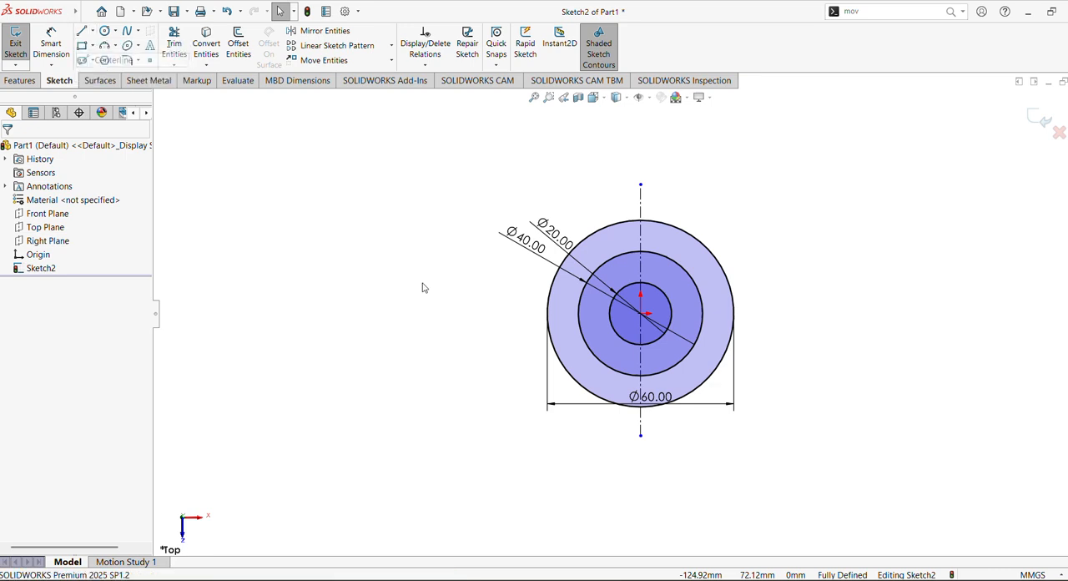
pyautogui.click(461, 314)
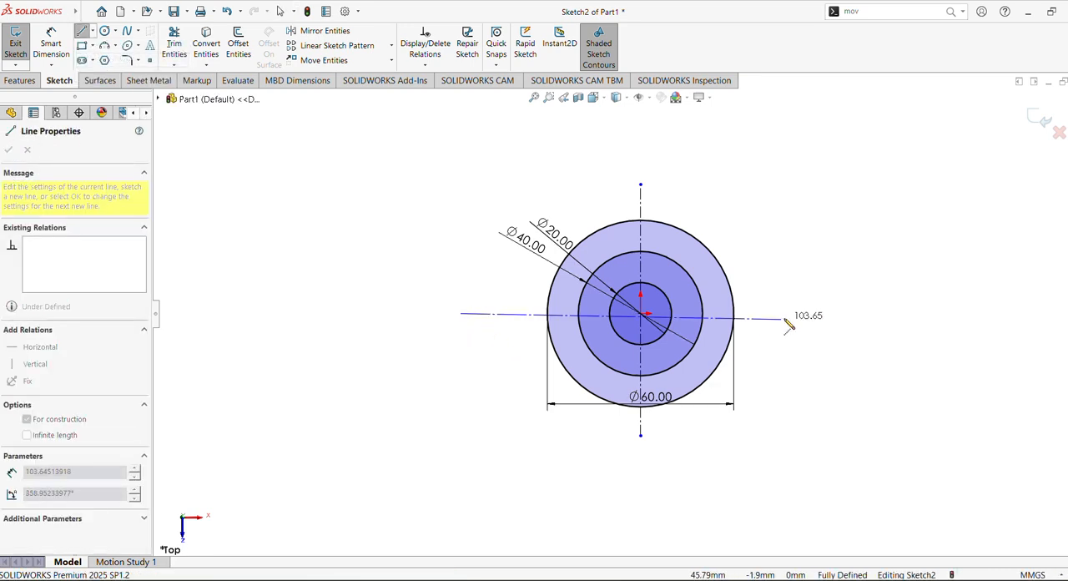
pyautogui.click(792, 313)
pyautogui.press('Escape')
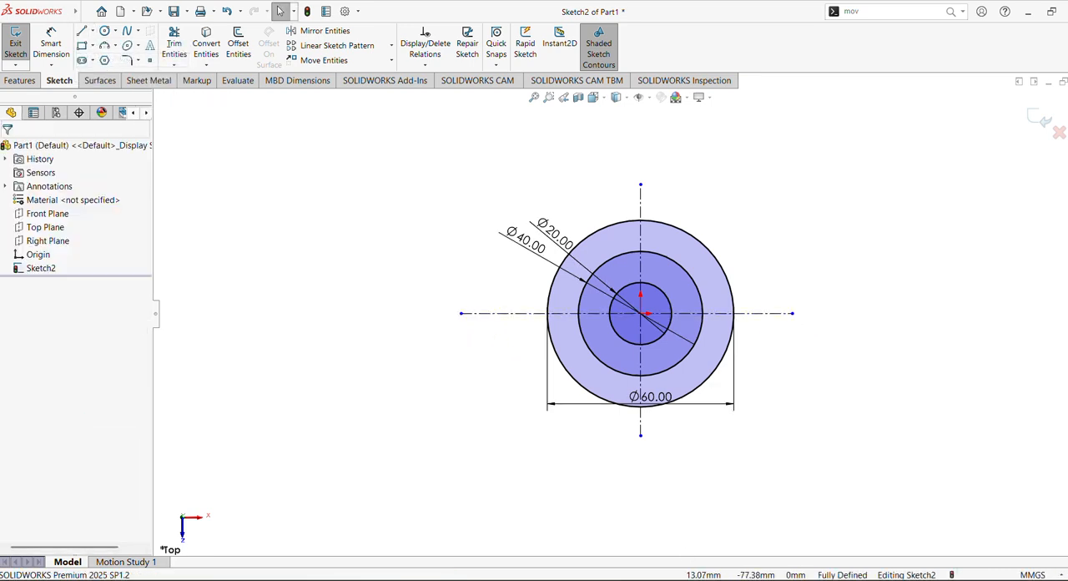
# Step: Check the reference drawing and sketch a separate circle of about 10.7 mm radius above and left of the concentric circles
pyautogui.hotkey('alt', 'Tab')
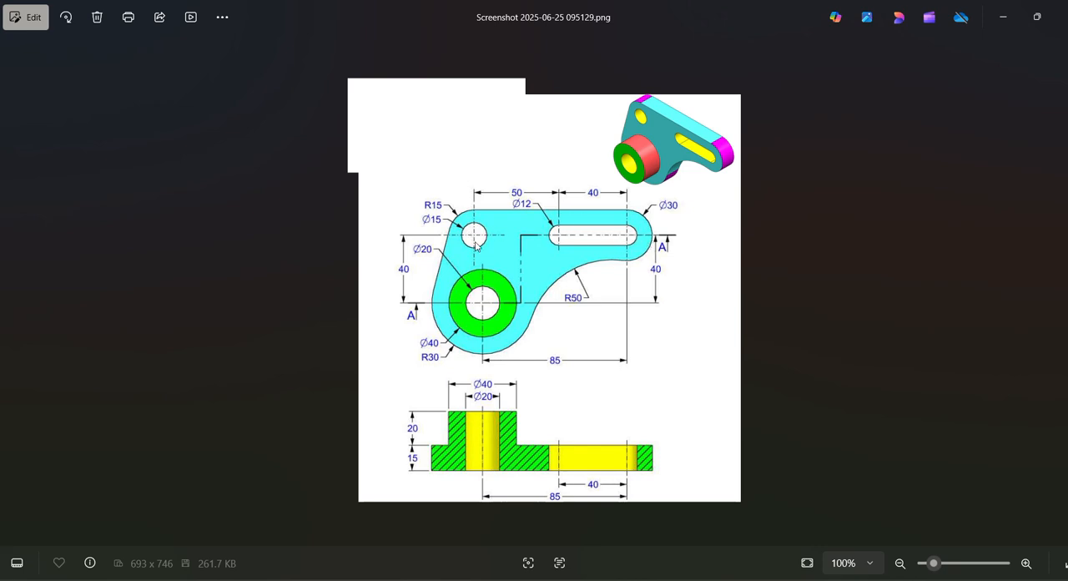
pyautogui.hotkey('alt', 'Tab')
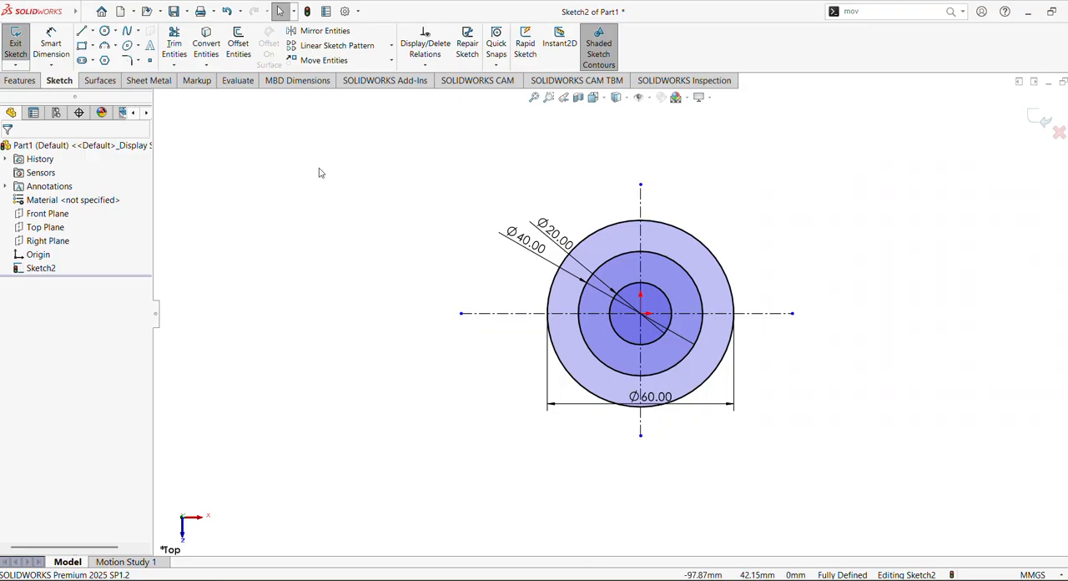
pyautogui.click(104, 30)
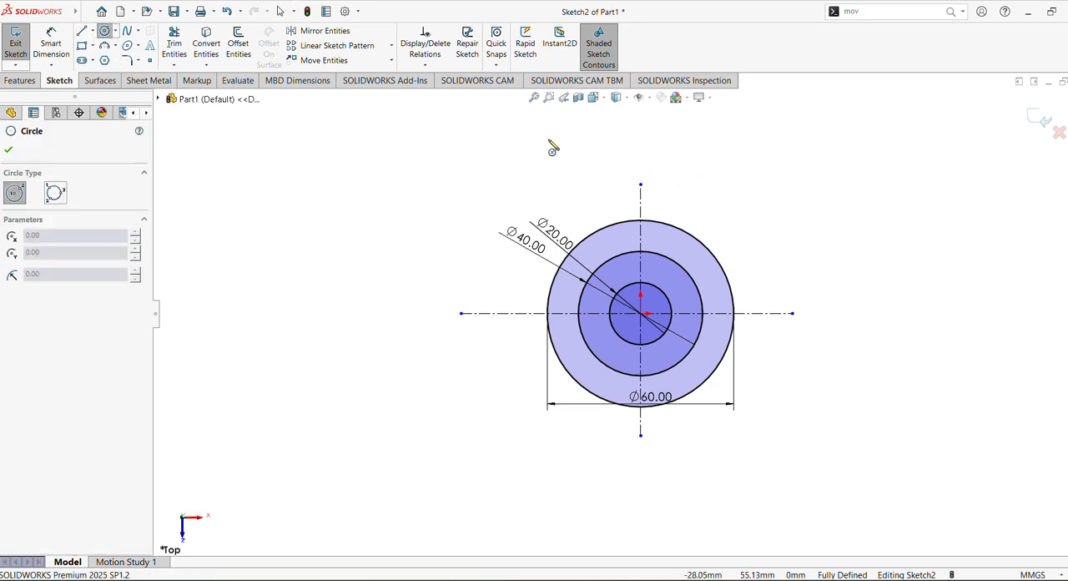
pyautogui.click(527, 131)
pyautogui.click(561, 131)
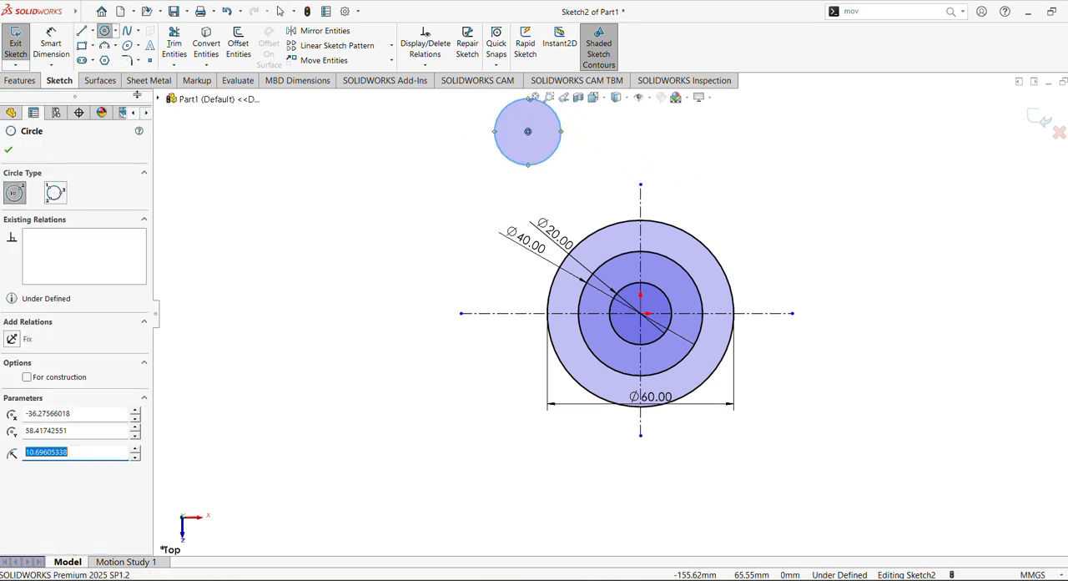
# Step: Sketch a horizontal straight slot, about 58 mm between arc centers and 31 mm wide, above and right of the concentric circles
pyautogui.click(93, 60)
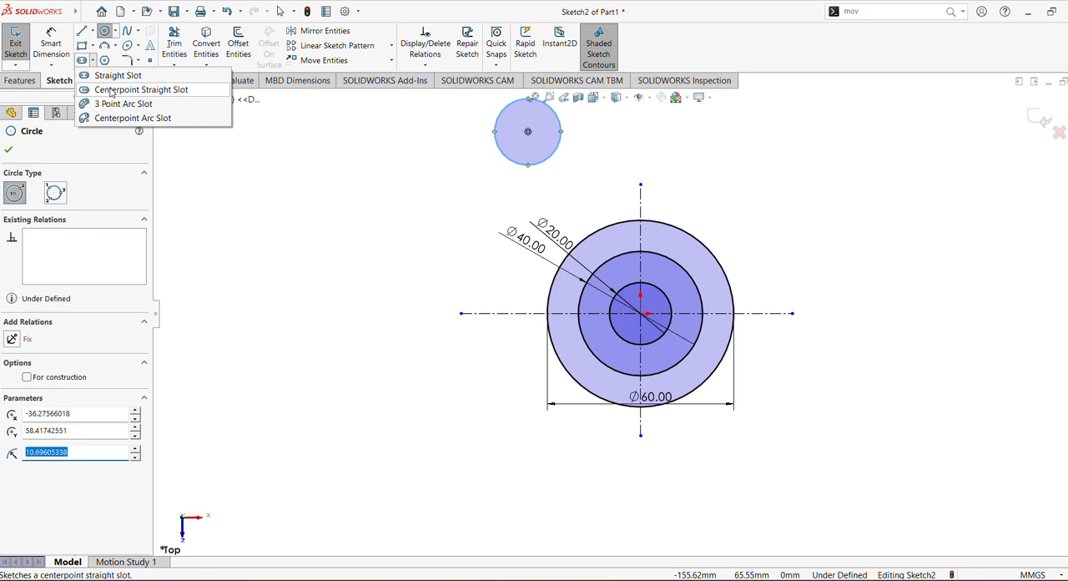
pyautogui.click(107, 77)
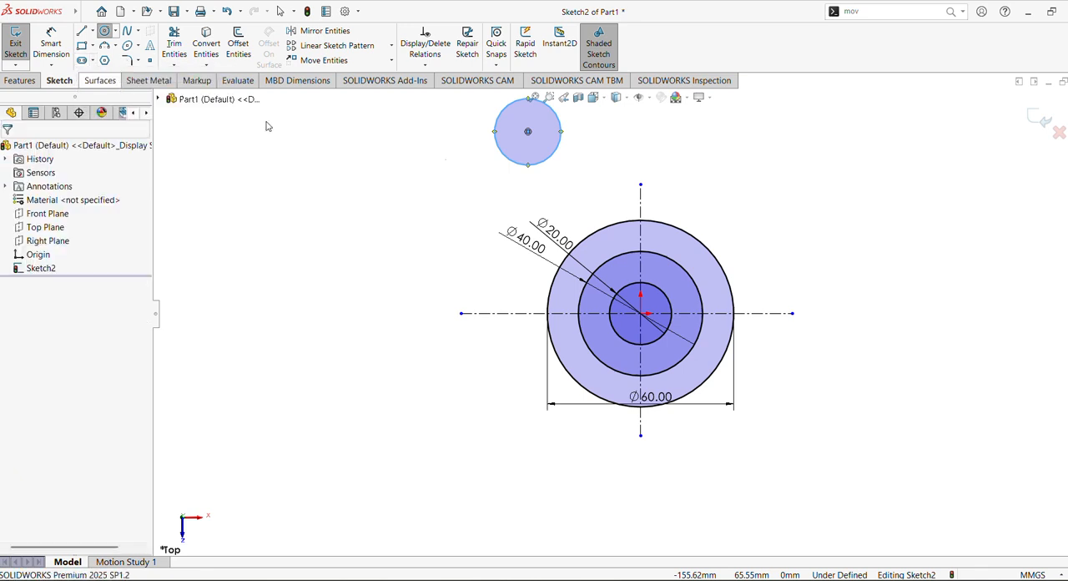
pyautogui.scroll(3, 815, 262)
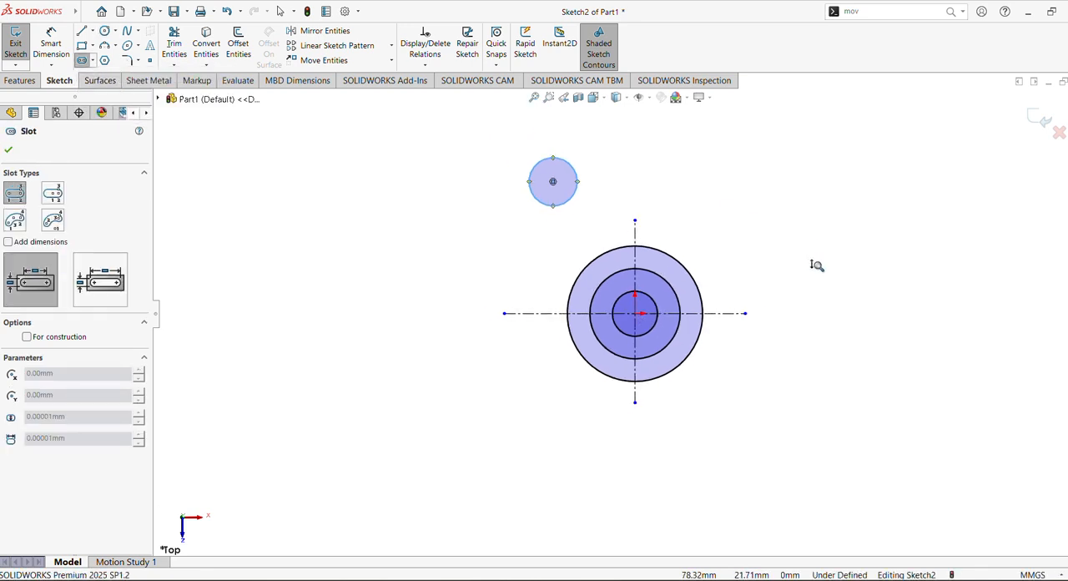
pyautogui.click(757, 185)
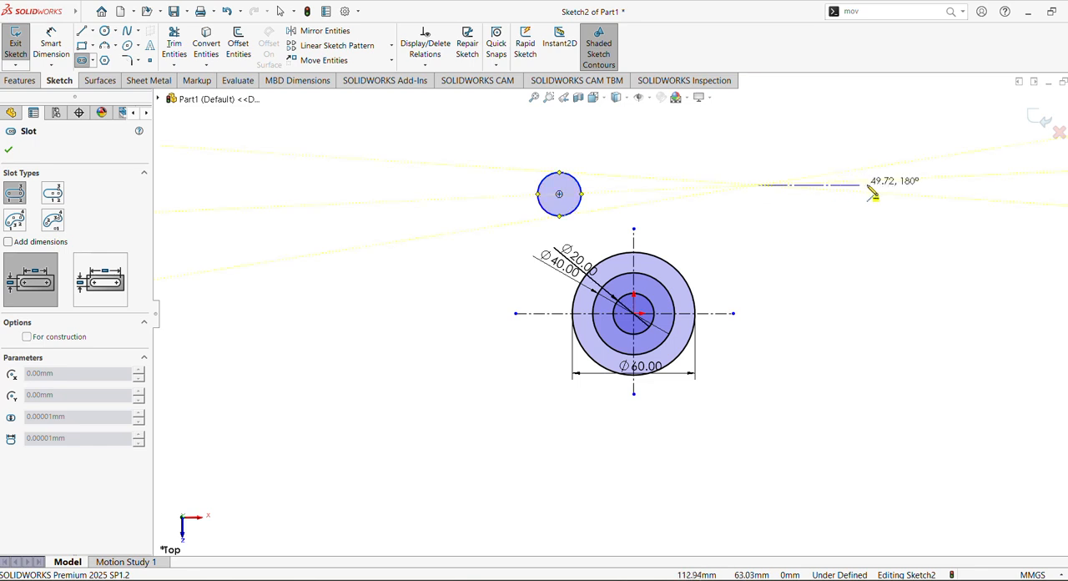
pyautogui.click(877, 185)
pyautogui.click(889, 209)
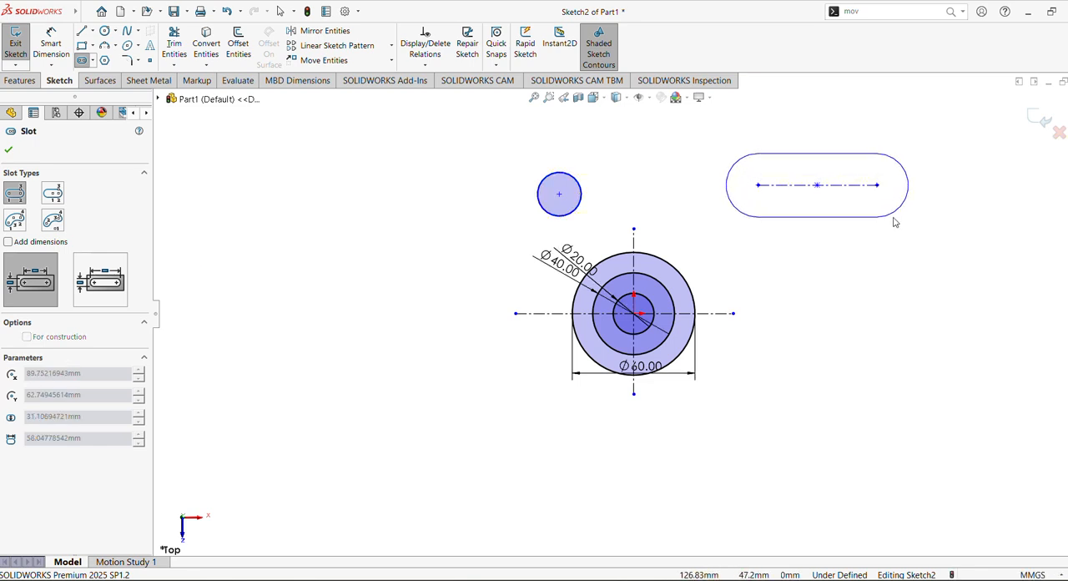
pyautogui.click(895, 222)
pyautogui.click(9, 150)
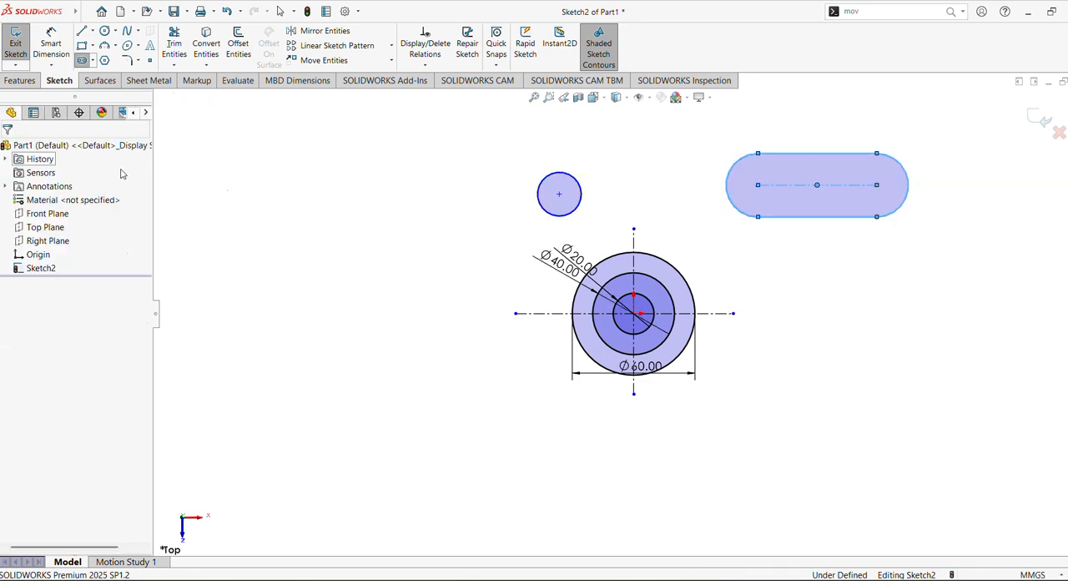
# Step: Check the reference drawing and dimension the horizontal distance from the origin to the slot's right arc center to 85 mm
pyautogui.hotkey('alt', 'Tab')
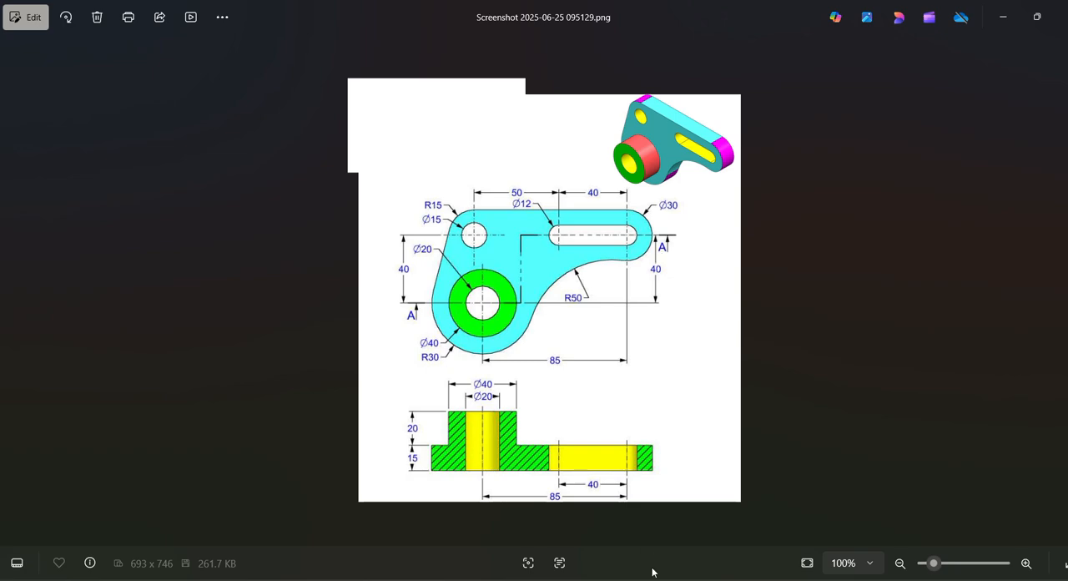
pyautogui.hotkey('alt', 'Tab')
pyautogui.click(51, 47)
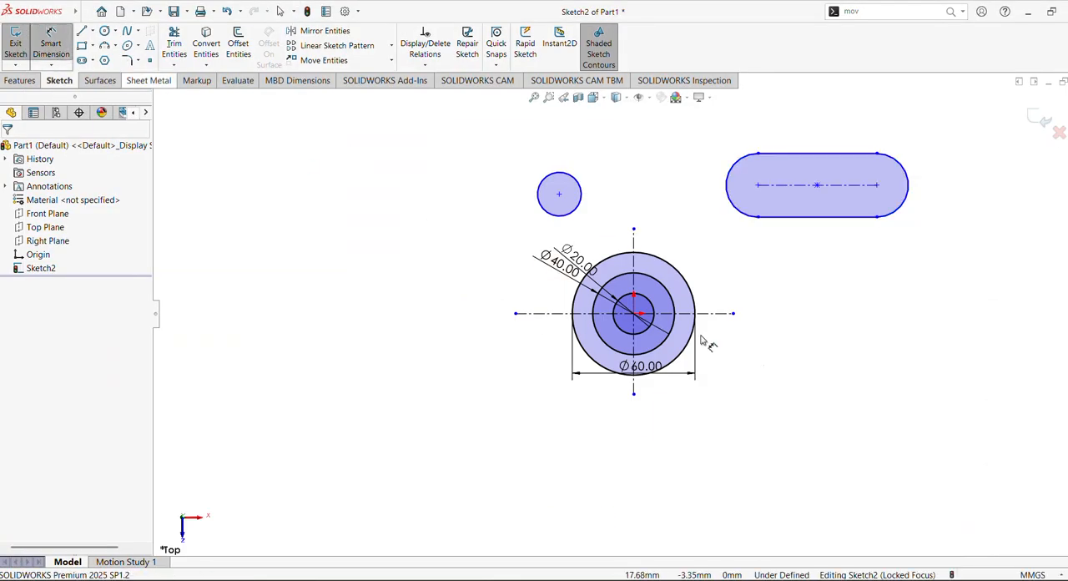
pyautogui.click(636, 313)
pyautogui.click(876, 185)
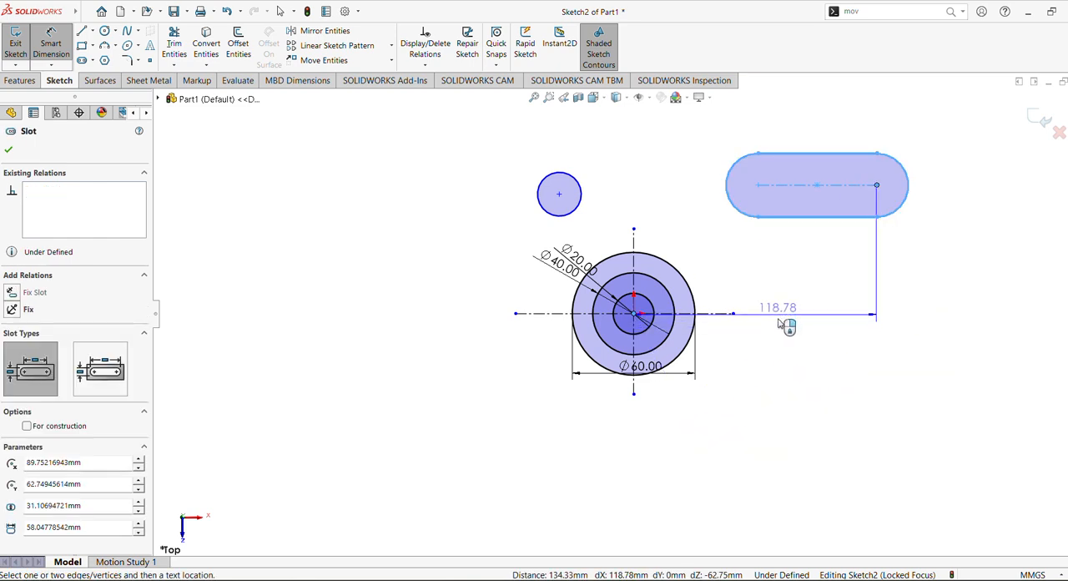
pyautogui.click(784, 381)
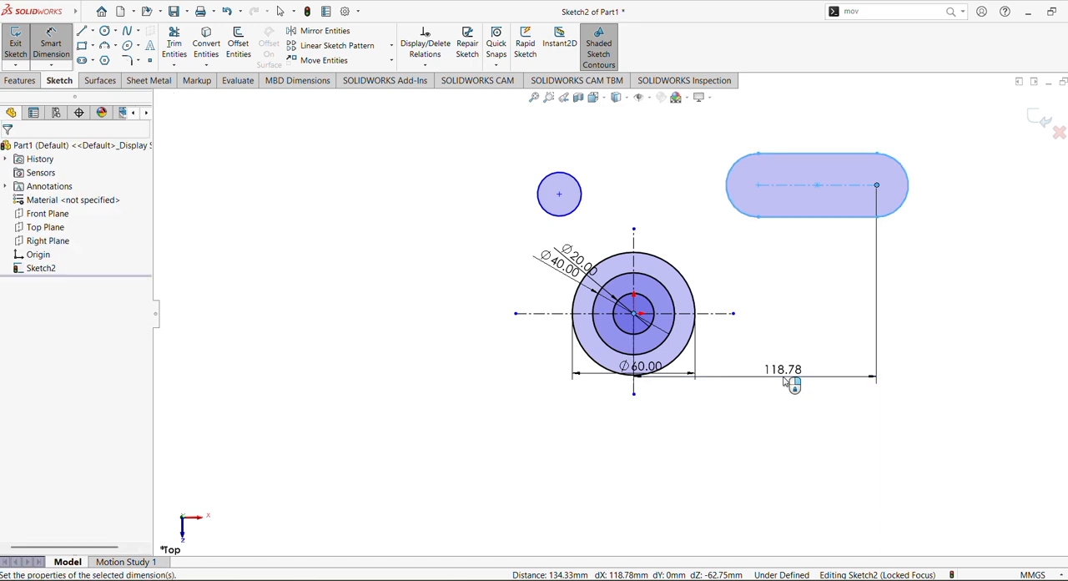
pyautogui.press('Return')
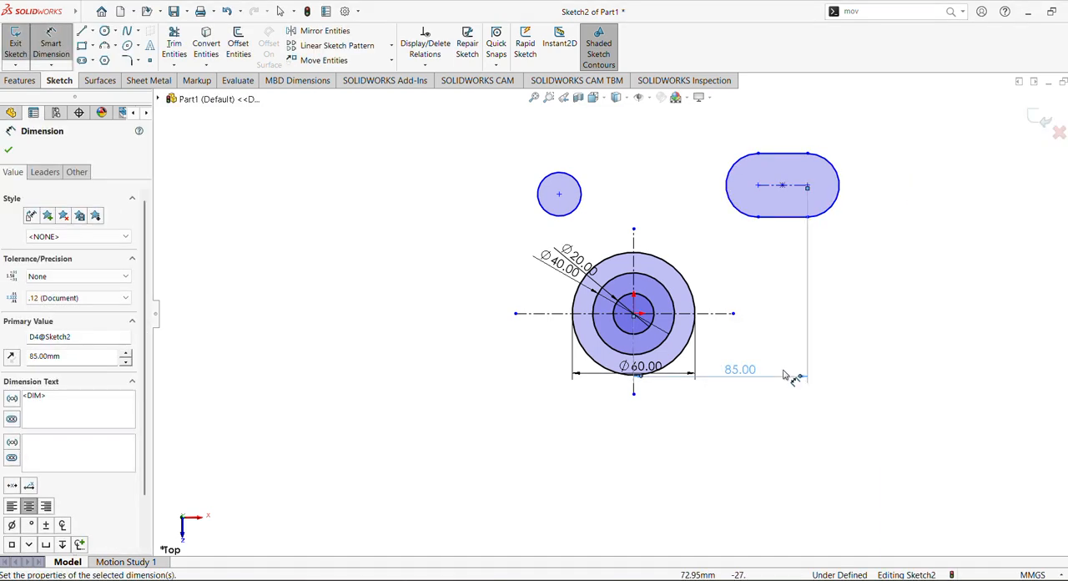
# Step: Dimension the vertical distance from the origin to the slot's right arc center to 40 mm
pyautogui.click(635, 314)
pyautogui.click(810, 187)
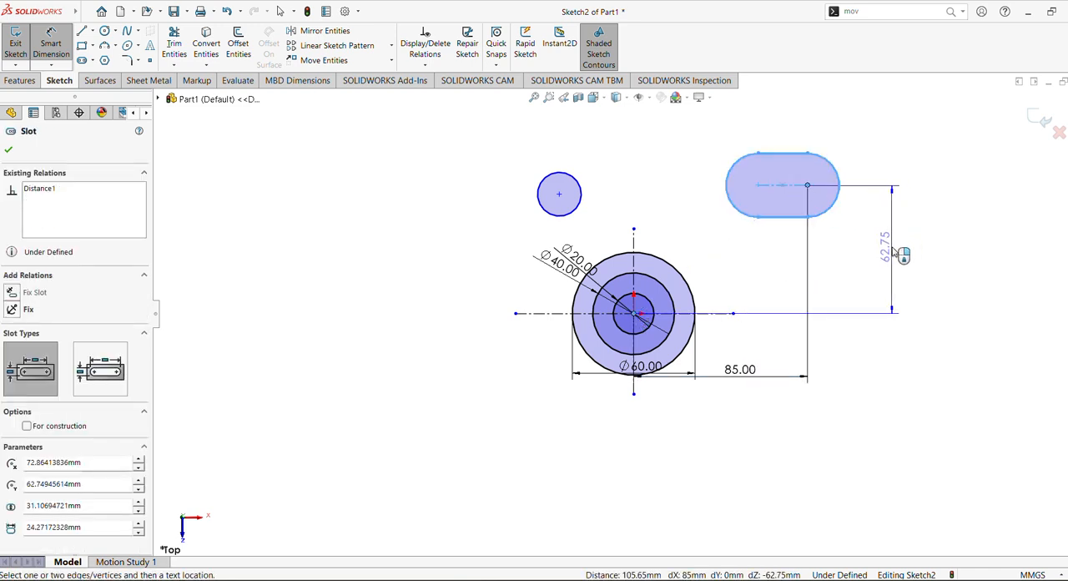
pyautogui.click(895, 250)
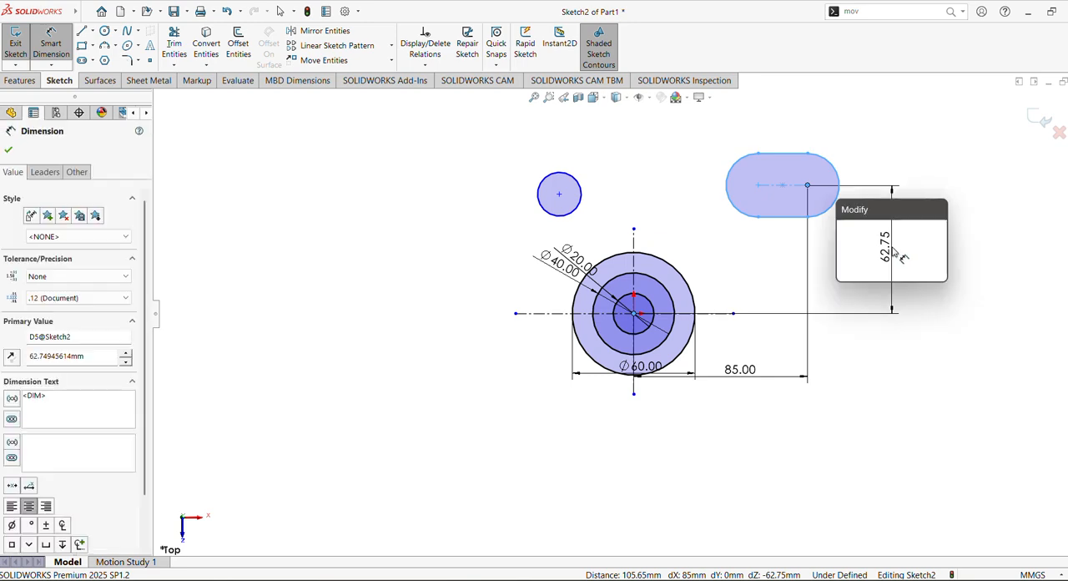
pyautogui.write('40')
pyautogui.press('Return')
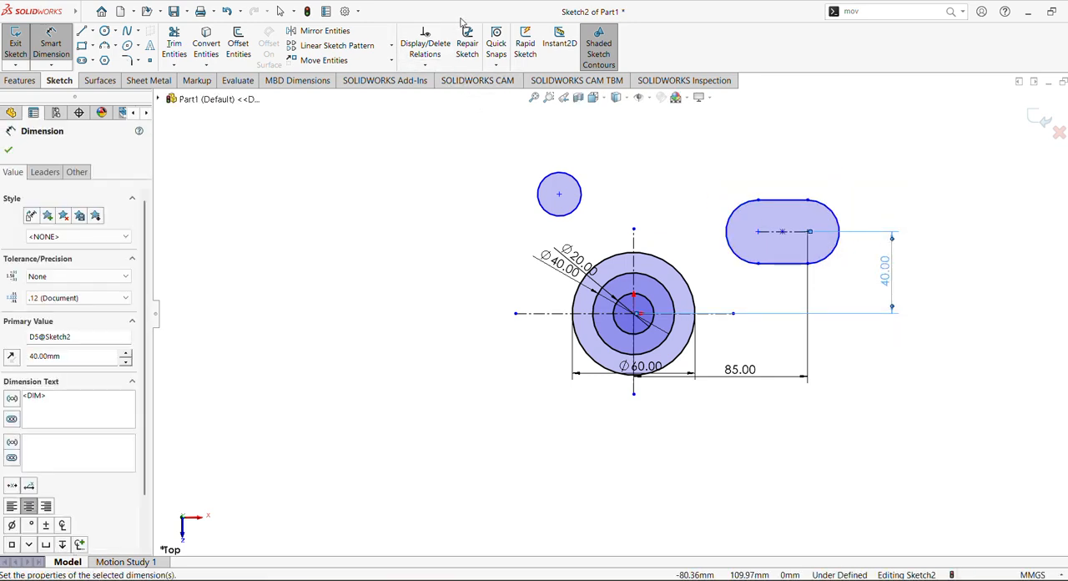
# Step: Look up the slot's remaining dimensions in the reference drawing and return to the SOLIDWORKS sketch
pyautogui.hotkey('alt', 'Tab')
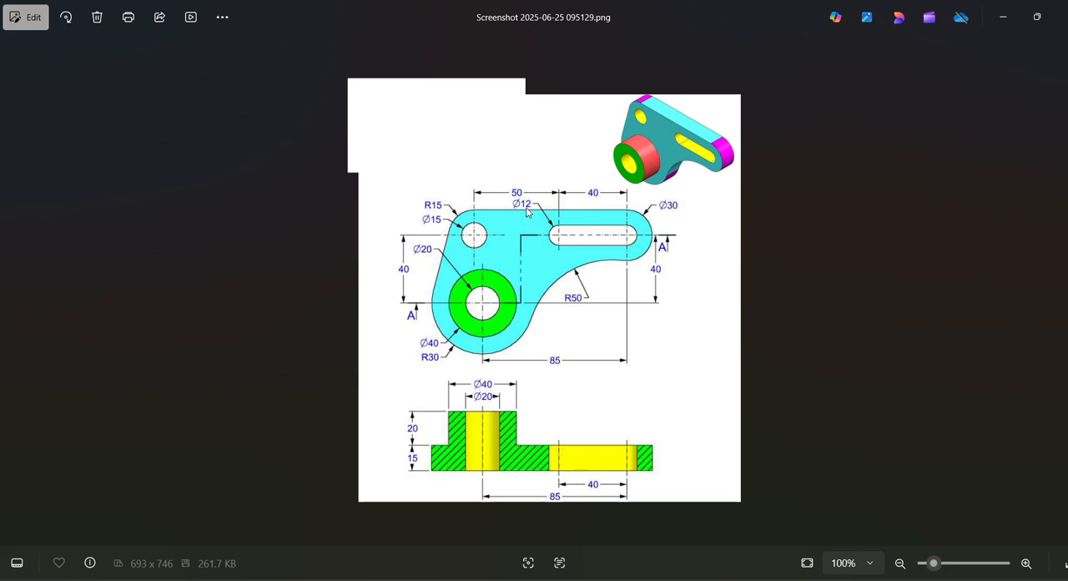
pyautogui.hotkey('alt', 'Tab')
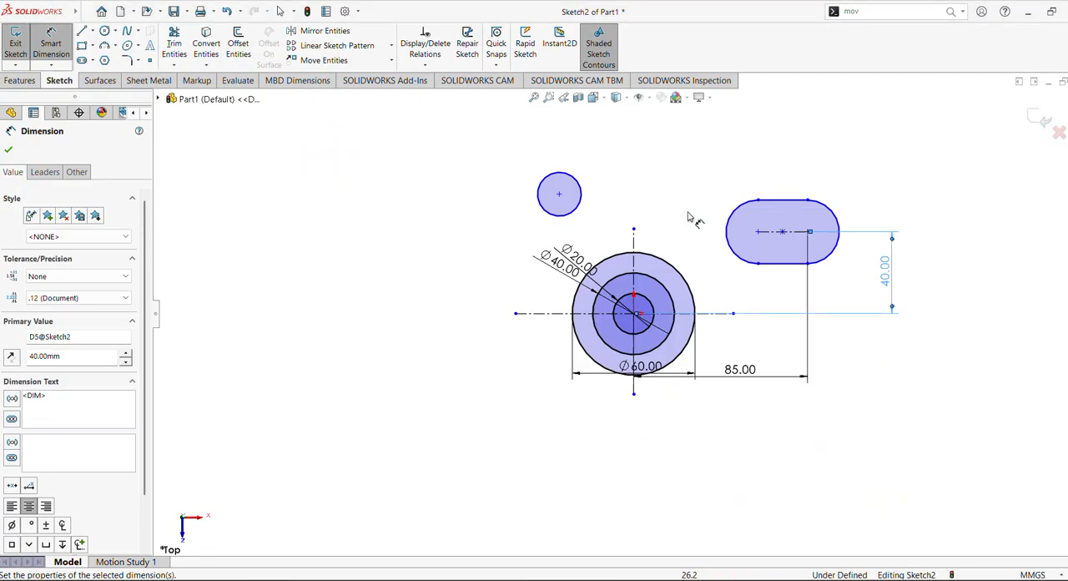
# Step: Dimension the slot's length between its arc centers to 40 mm
pyautogui.click(791, 232)
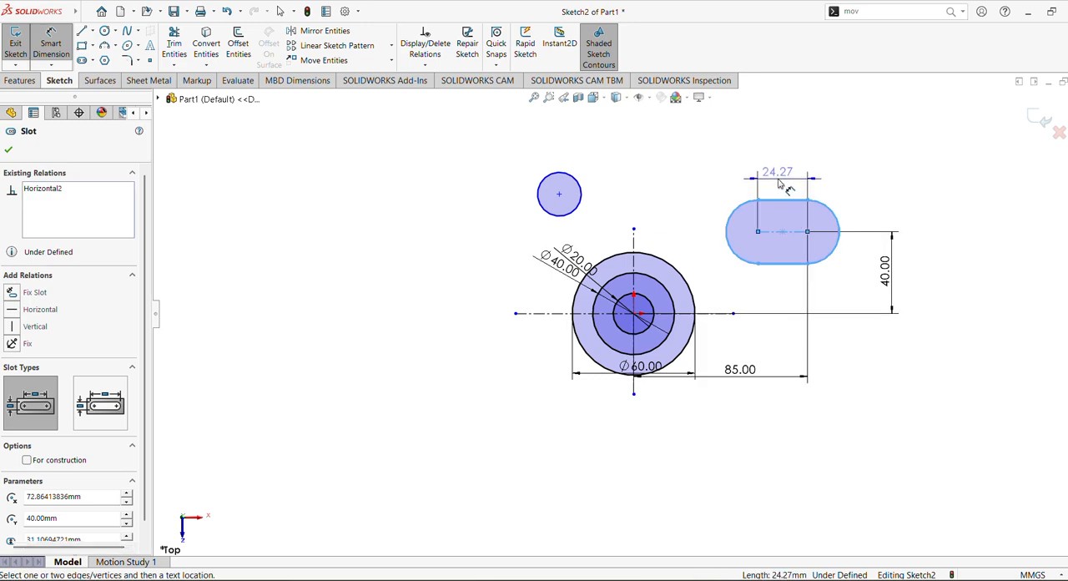
pyautogui.click(778, 183)
pyautogui.write('40')
pyautogui.press('Return')
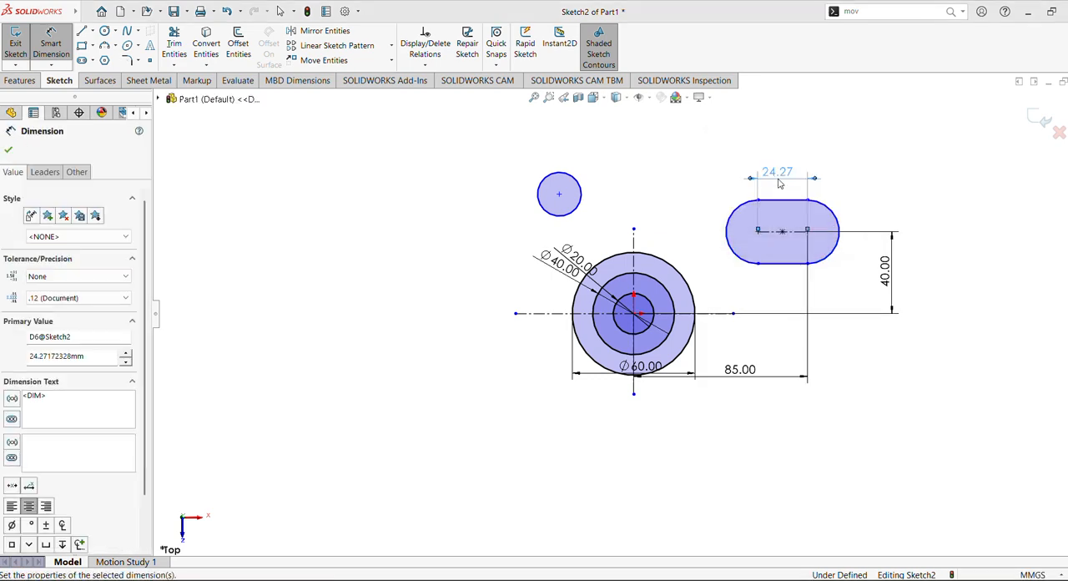
# Step: Dimension the slot's right end arc to a radius of 12 mm
pyautogui.click(837, 221)
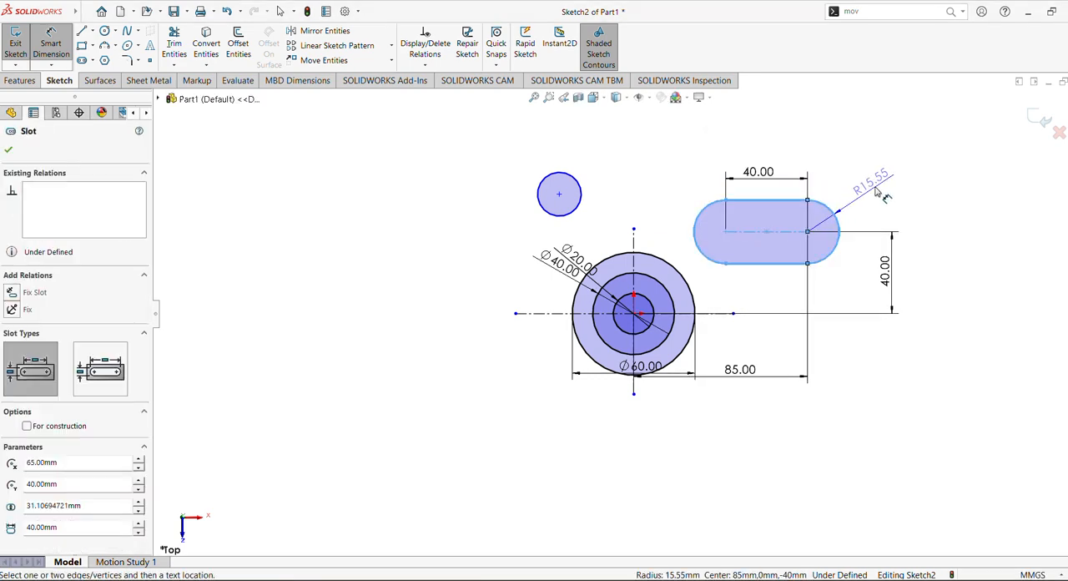
pyautogui.click(876, 192)
pyautogui.write('12')
pyautogui.press('Return')
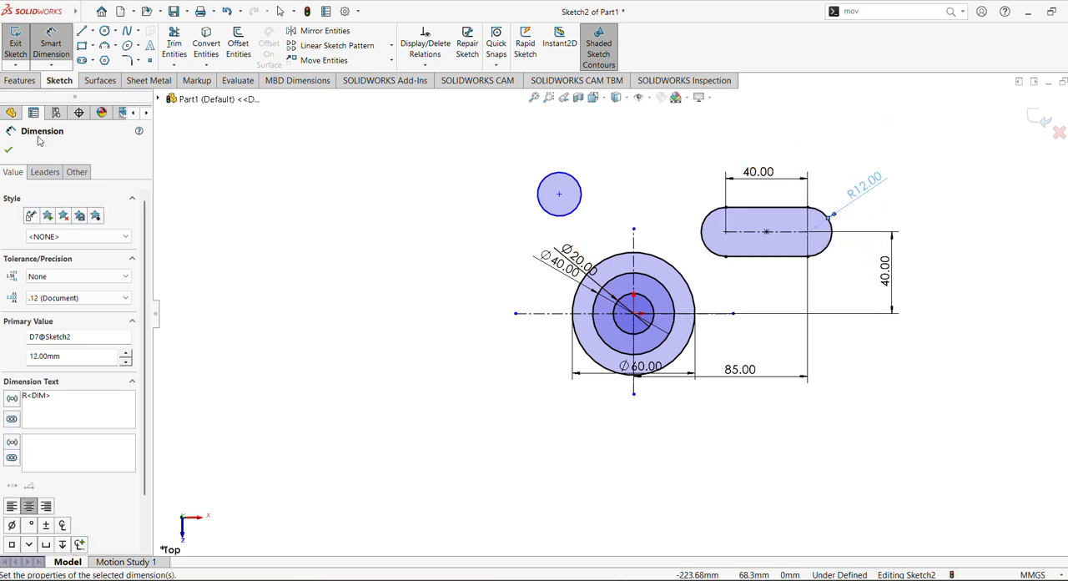
pyautogui.click(10, 151)
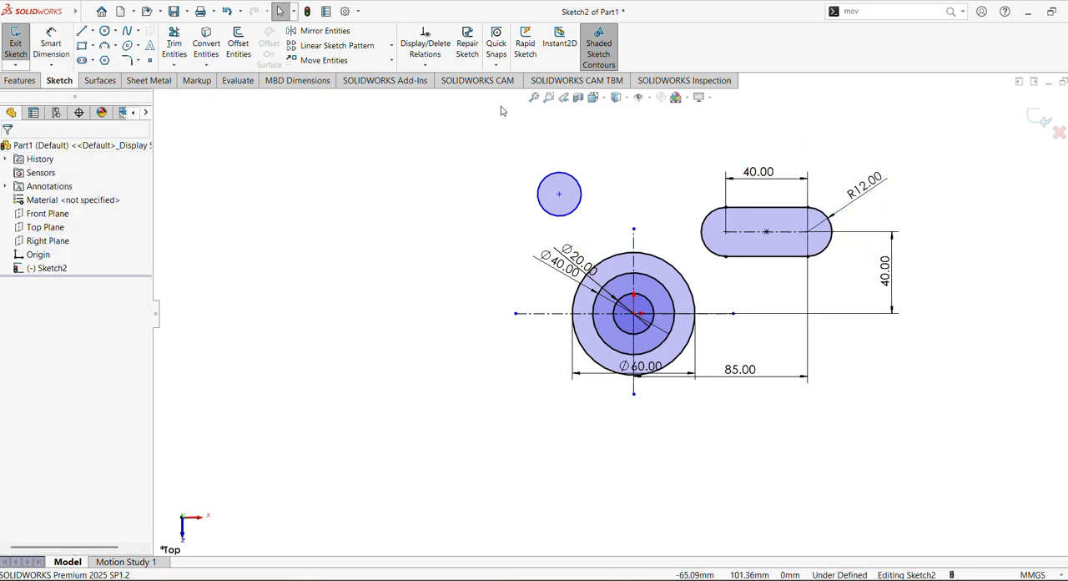
# Step: Check the reference drawing and dimension the small upper circle's diameter to 15 mm
pyautogui.click(594, 579)
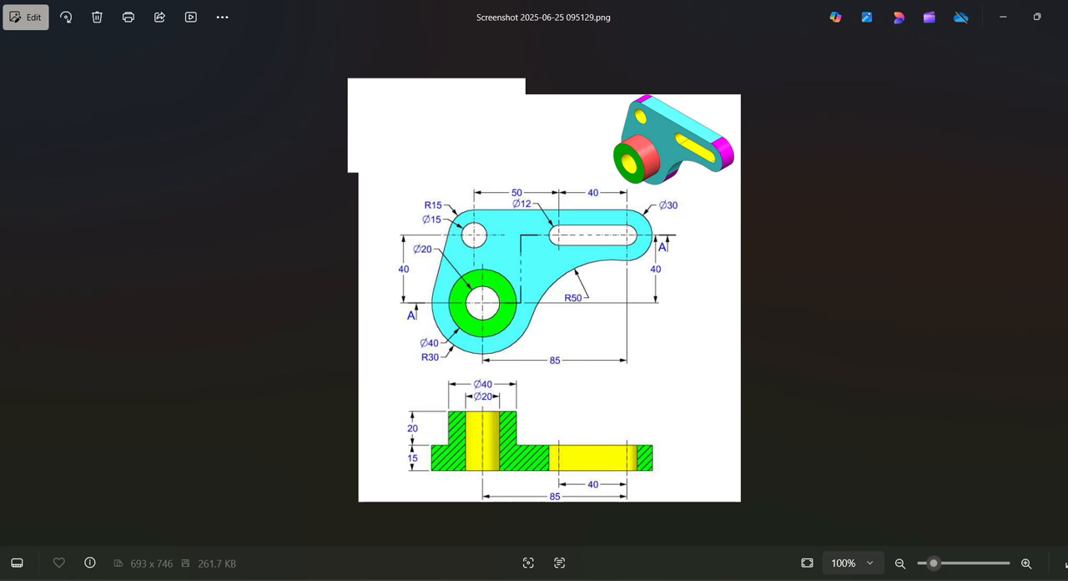
pyautogui.hotkey('alt', 'Tab')
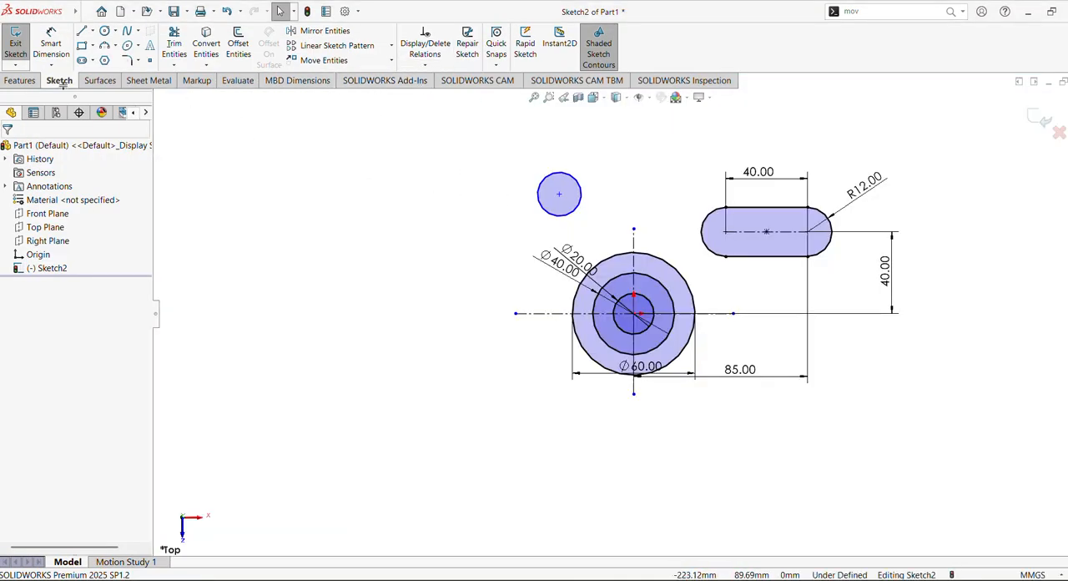
pyautogui.click(51, 46)
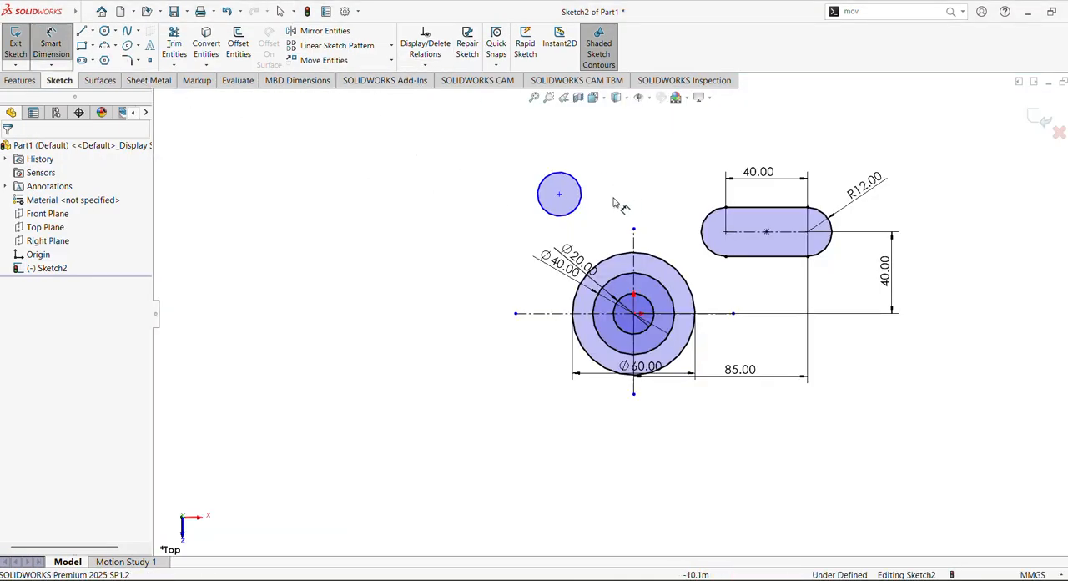
pyautogui.click(561, 177)
pyautogui.click(467, 171)
pyautogui.write('1')
pyautogui.press('Return')
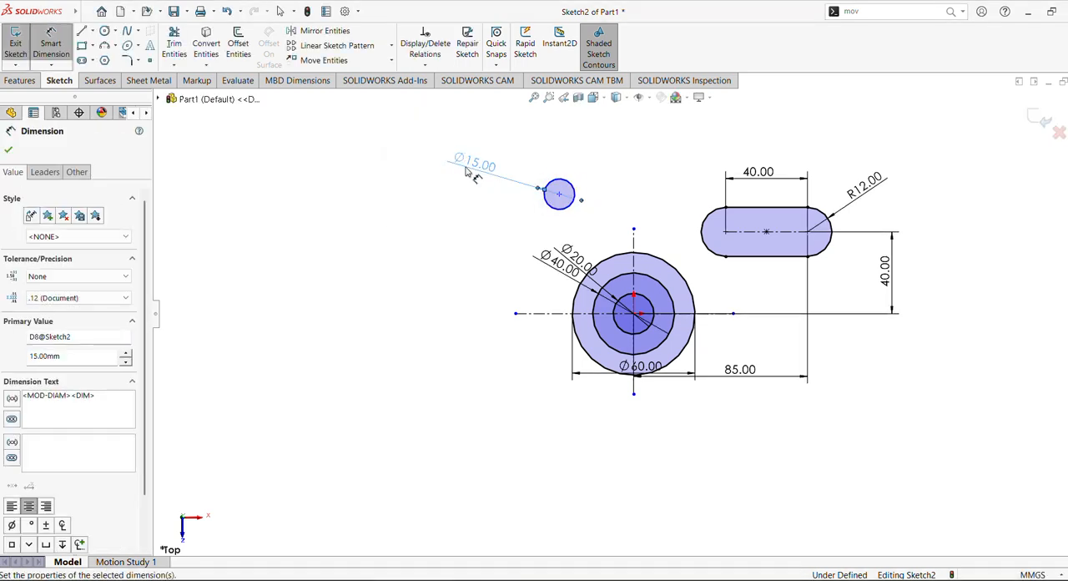
# Step: Dimension the horizontal distance from the slot's left arc center to the small circle's center to 50 mm
pyautogui.click(727, 235)
pyautogui.click(560, 195)
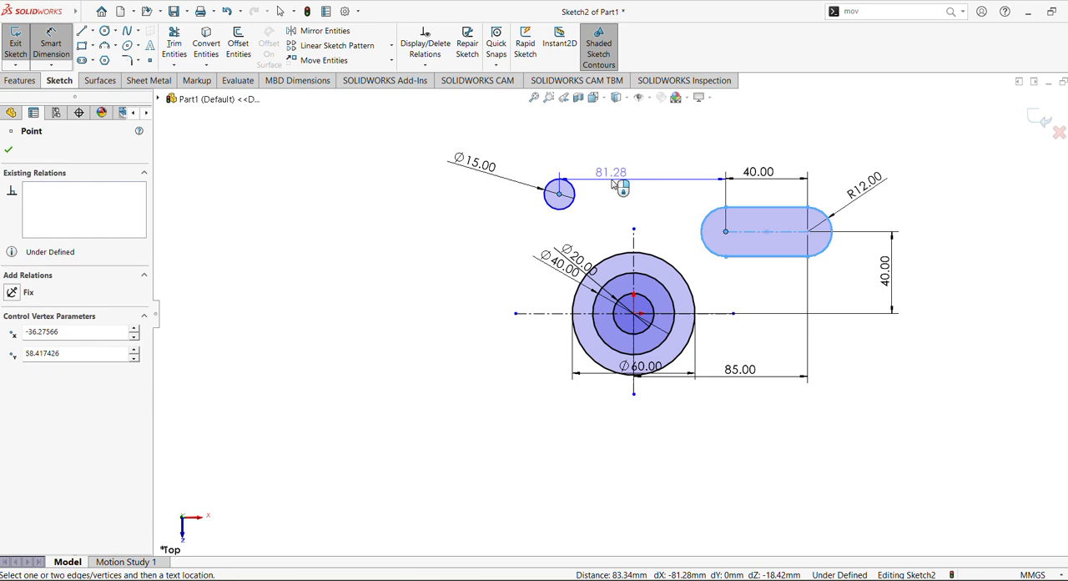
pyautogui.click(622, 185)
pyautogui.write('50')
pyautogui.press('Return')
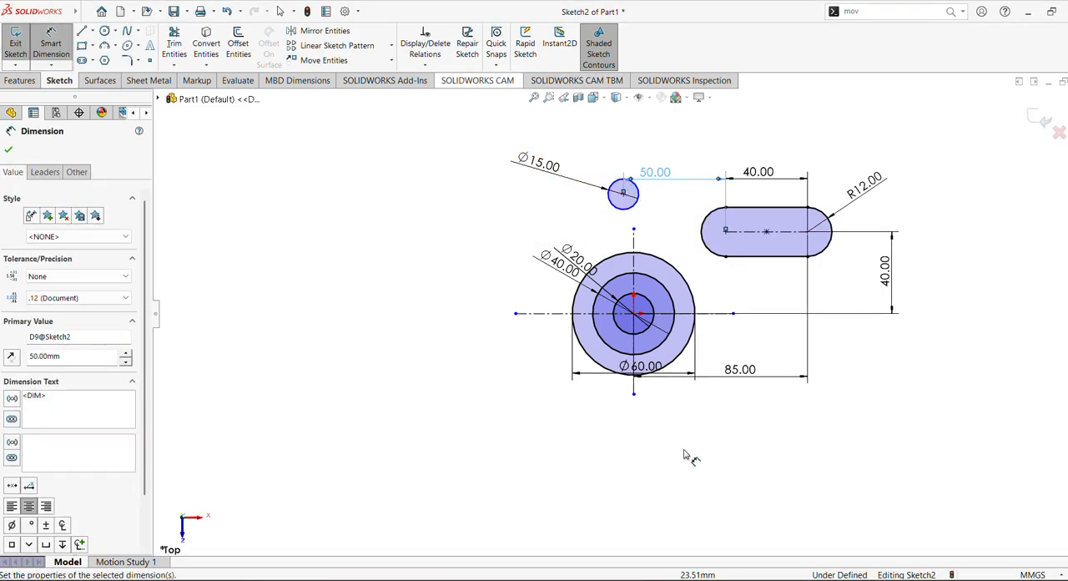
pyautogui.click(534, 97)
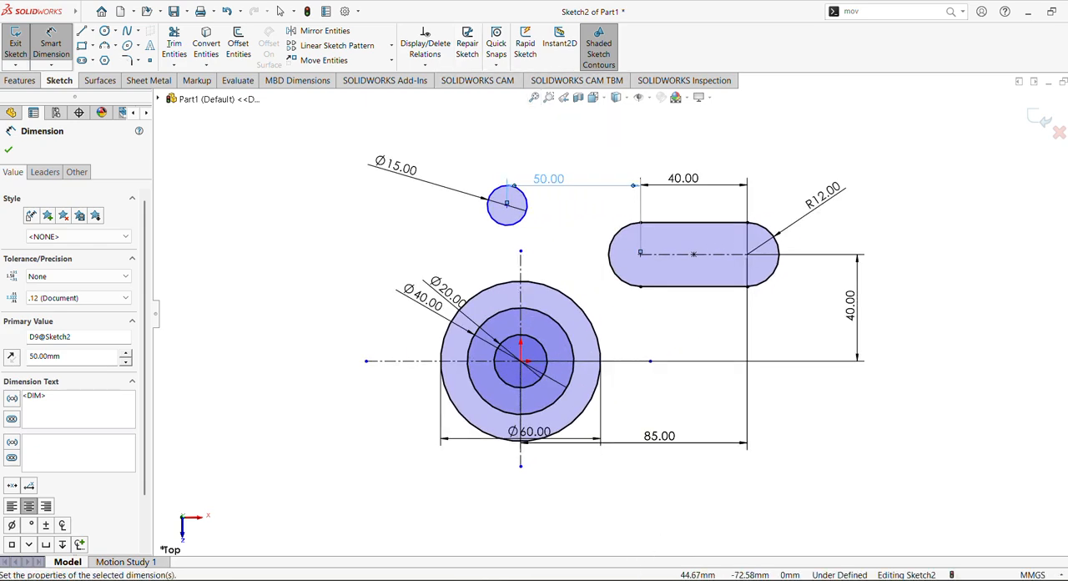
# Step: Check the reference drawing and add a horizontal relation between the small circle's center and the slot's midpoint
pyautogui.click(659, 579)
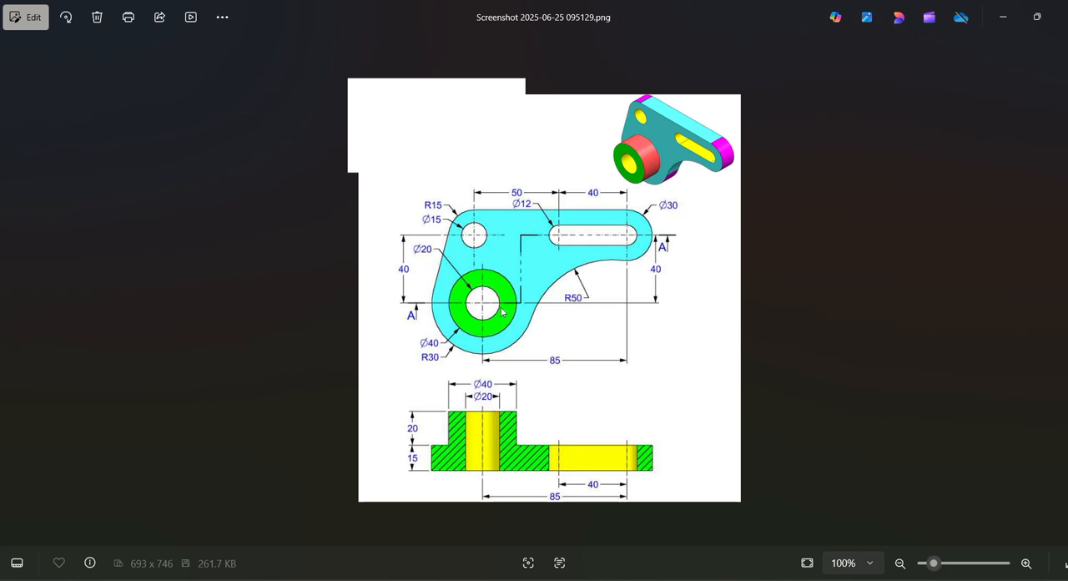
pyautogui.click(659, 579)
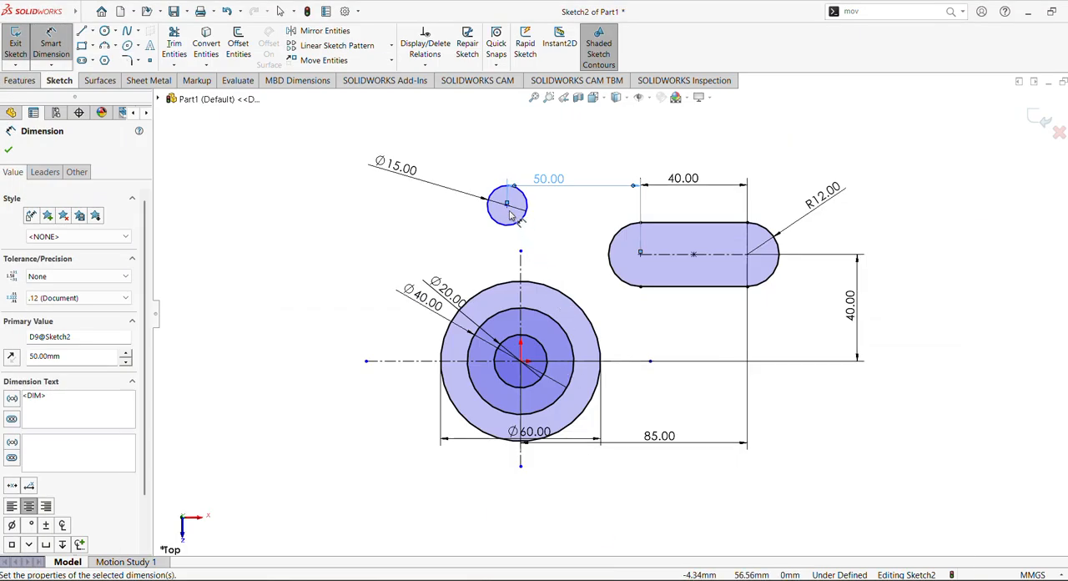
pyautogui.click(507, 205)
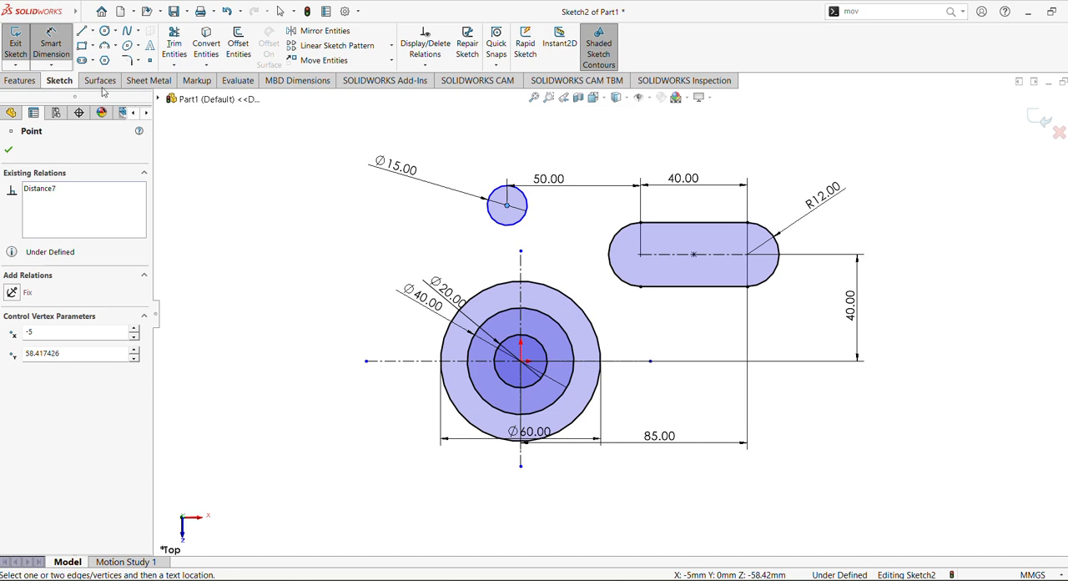
pyautogui.click(51, 34)
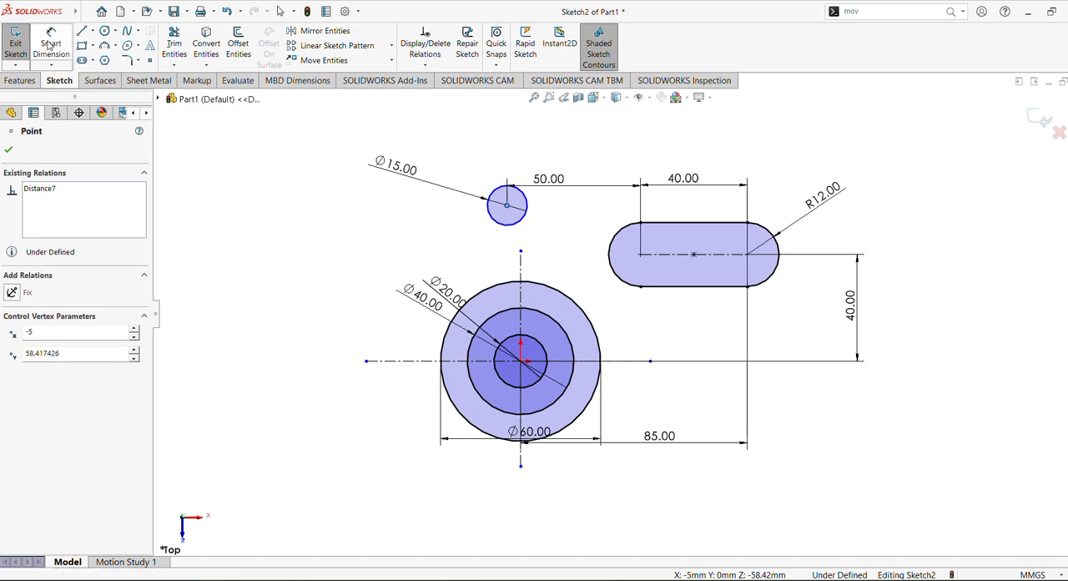
pyautogui.click(694, 257)
pyautogui.keyDown('ctrl'); pyautogui.click(506, 206); pyautogui.keyUp('ctrl')
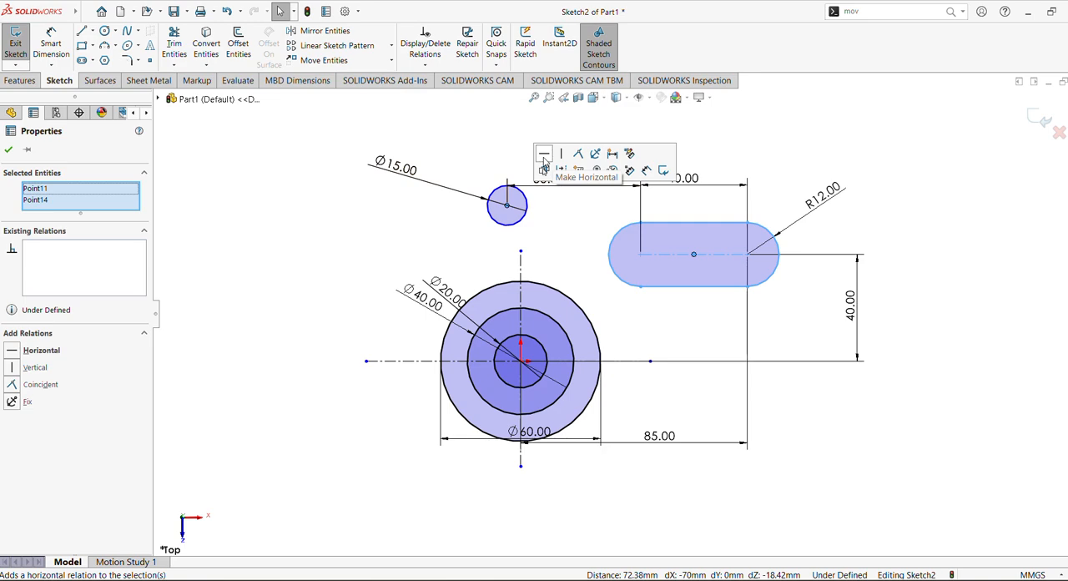
pyautogui.click(543, 155)
pyautogui.click(566, 271)
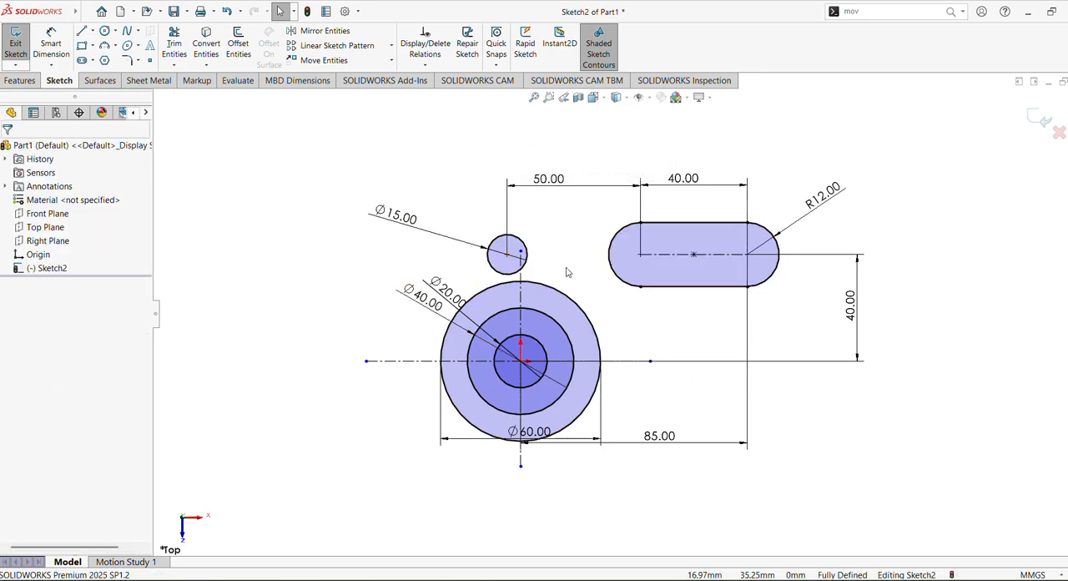
# Step: Check the reference drawing and add a driven vertical dimension between the origin and the small circle's center
pyautogui.hotkey('alt', 'Tab')
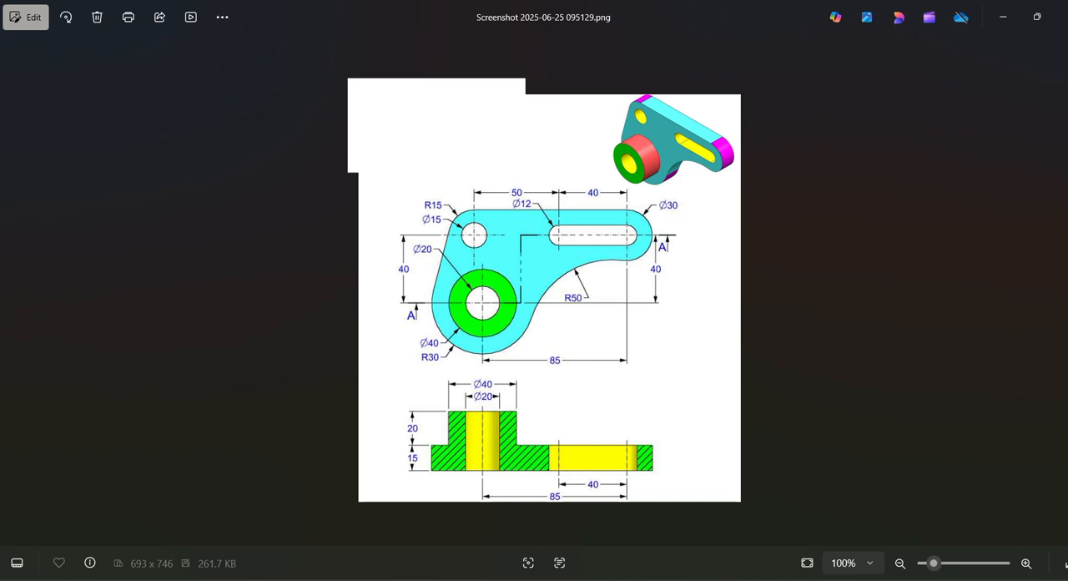
pyautogui.click(607, 580)
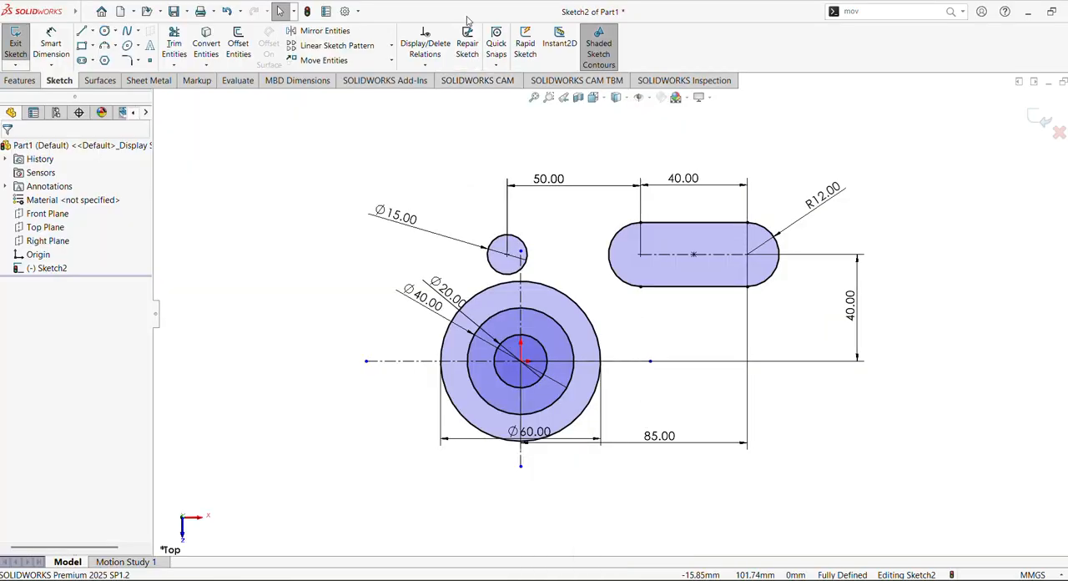
pyautogui.click(50, 45)
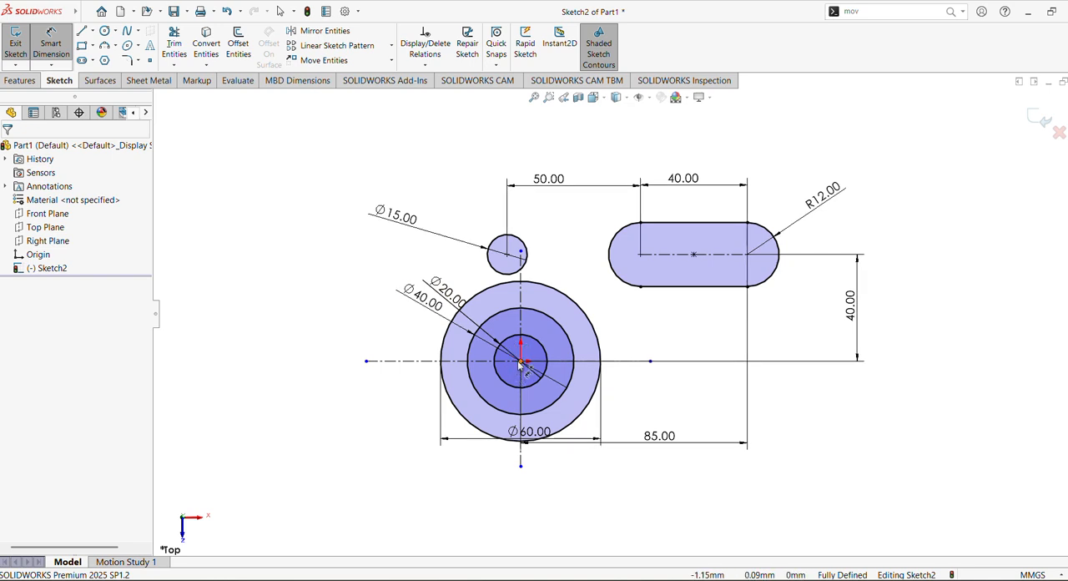
pyautogui.click(520, 361)
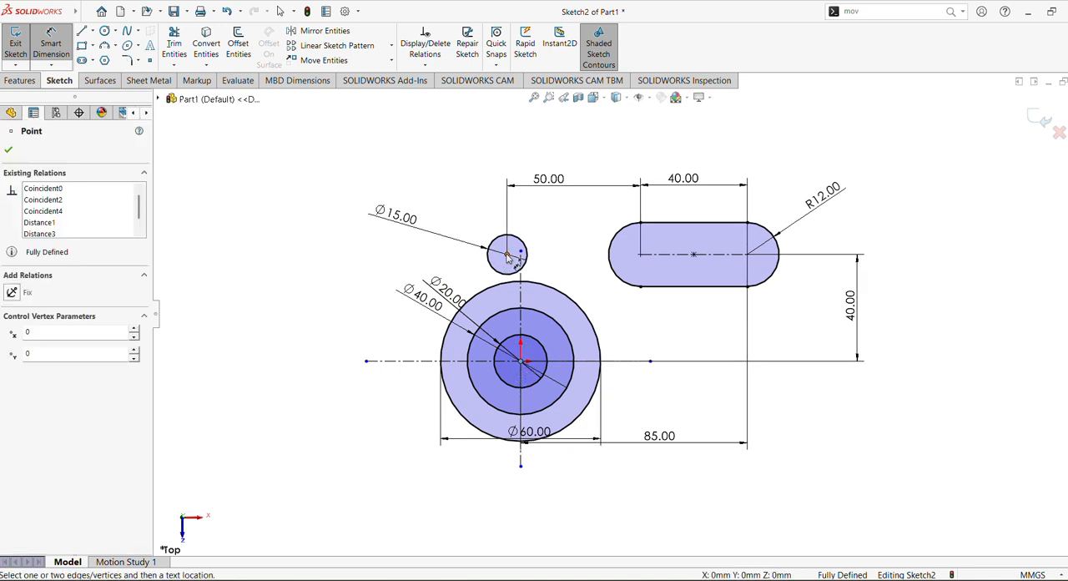
pyautogui.click(507, 254)
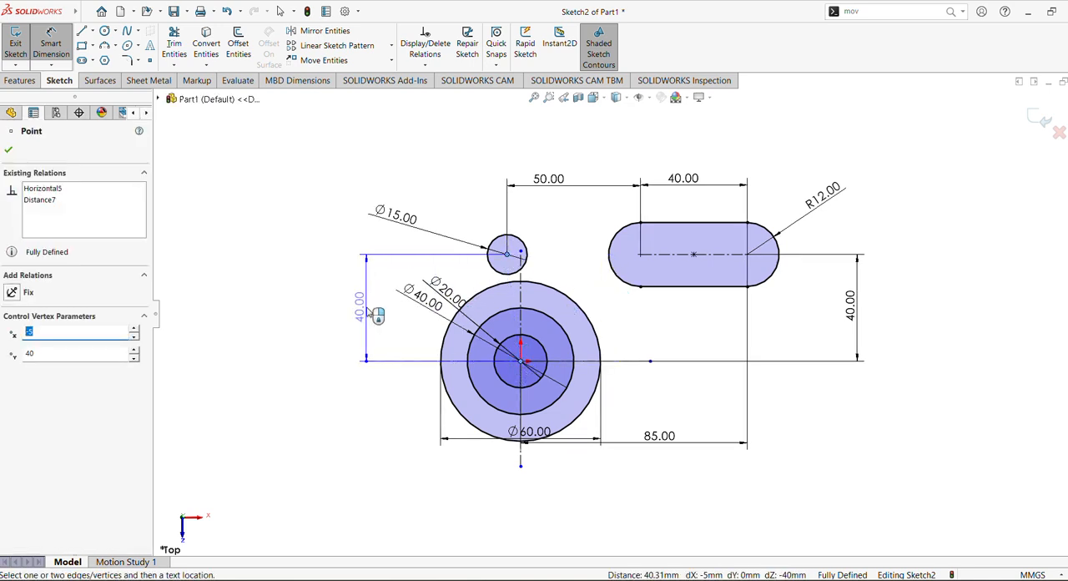
pyautogui.click(376, 315)
pyautogui.click(620, 294)
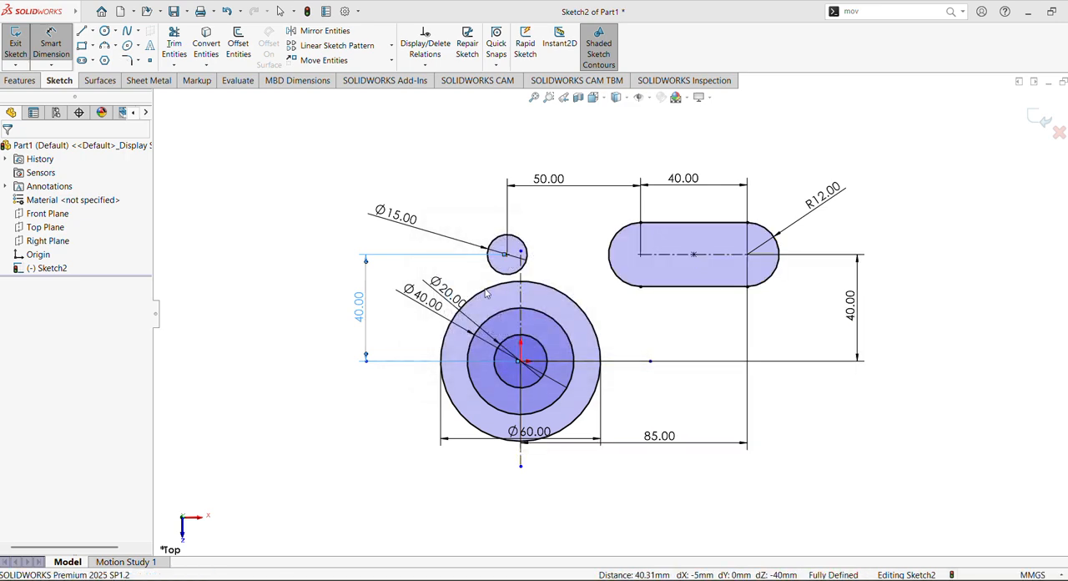
# Step: Sketch a centerpoint arc around the slot's right arc center, a half circle opening toward the slot with a radius of about 26 mm
pyautogui.click(115, 46)
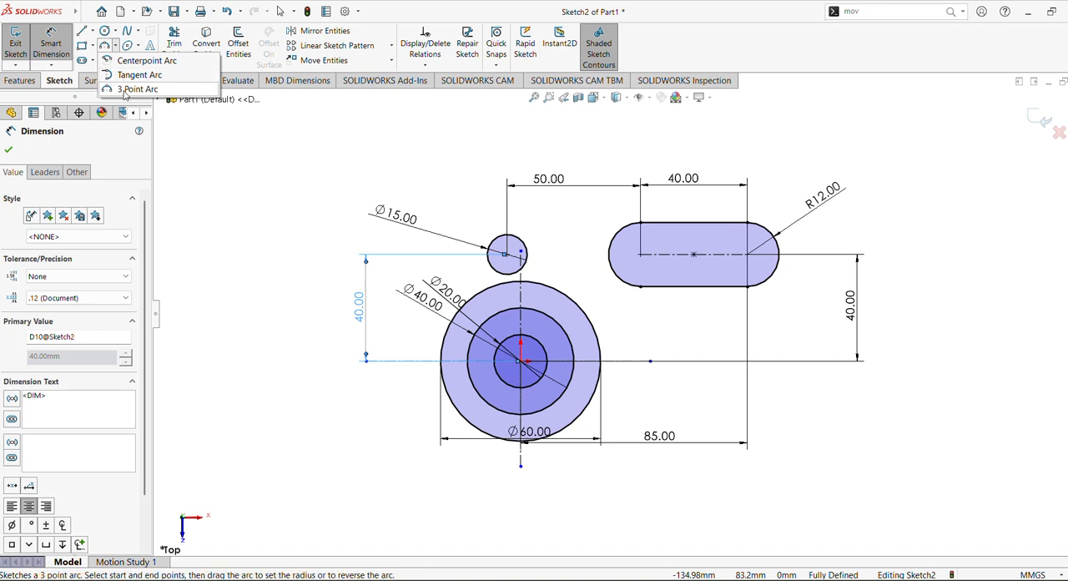
pyautogui.click(143, 61)
pyautogui.click(746, 253)
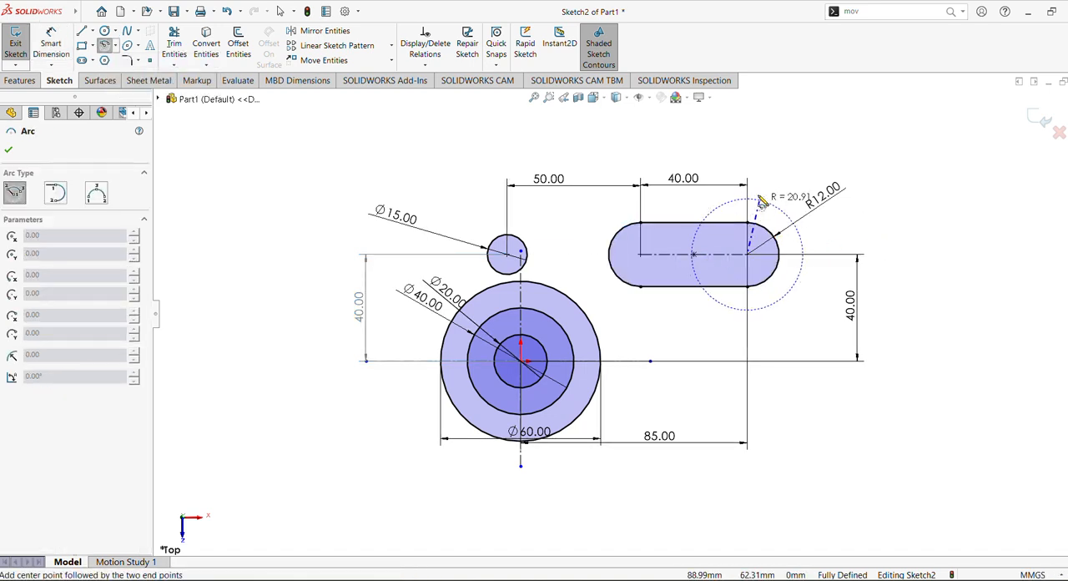
pyautogui.click(748, 189)
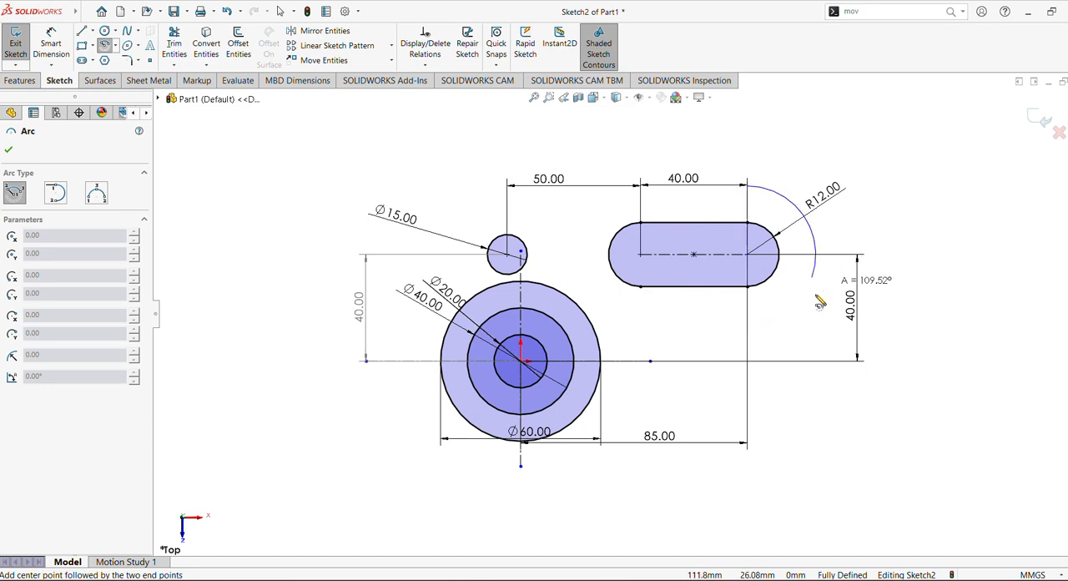
pyautogui.click(752, 322)
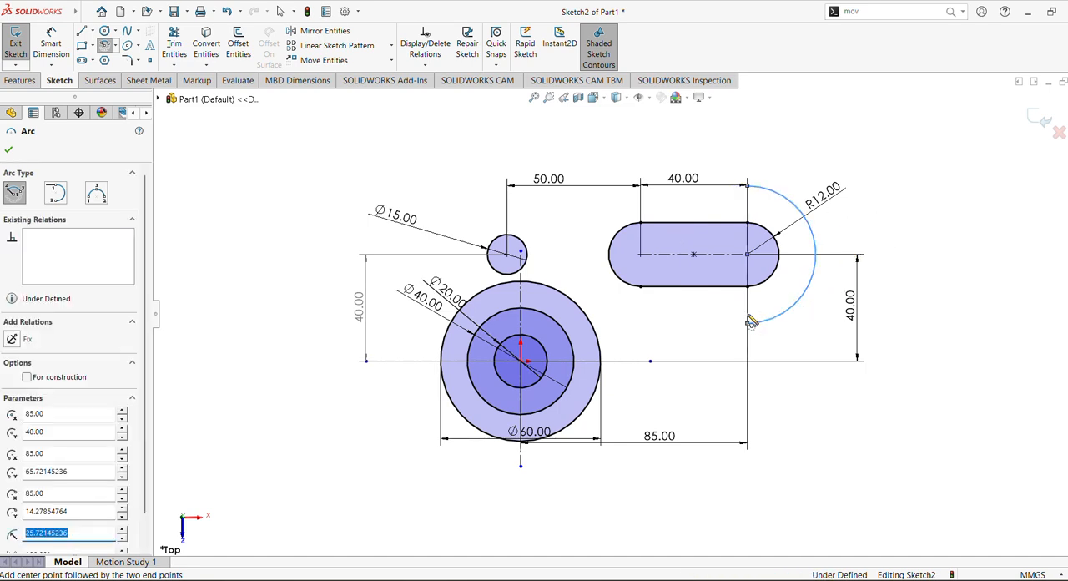
pyautogui.press('Escape')
# Step: Check the reference drawing and dimension the outer half-circle arc around the slot's right end to a radius of 30 mm
pyautogui.click(51, 43)
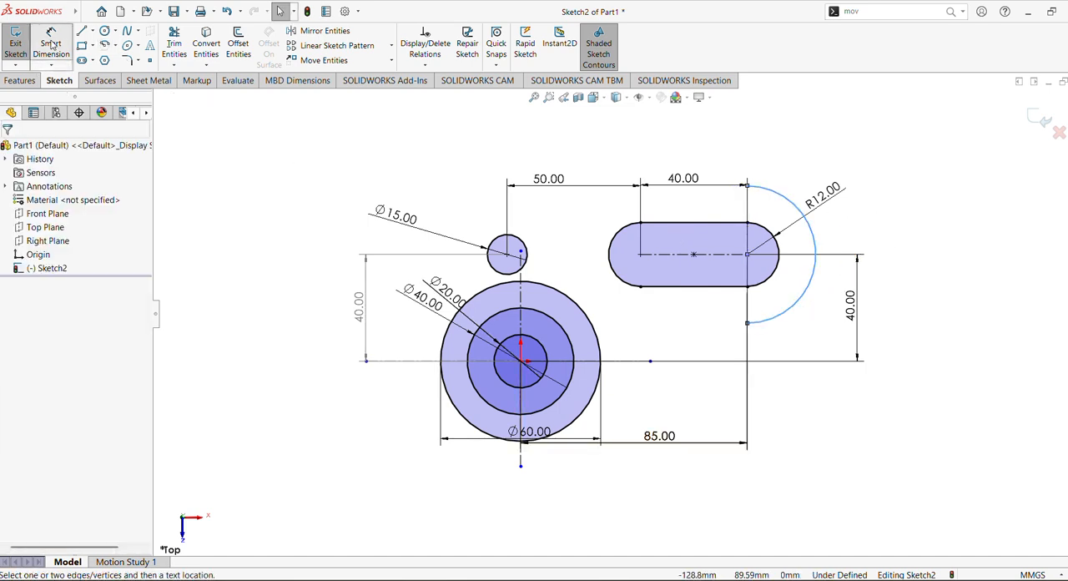
pyautogui.hotkey('alt', 'Tab')
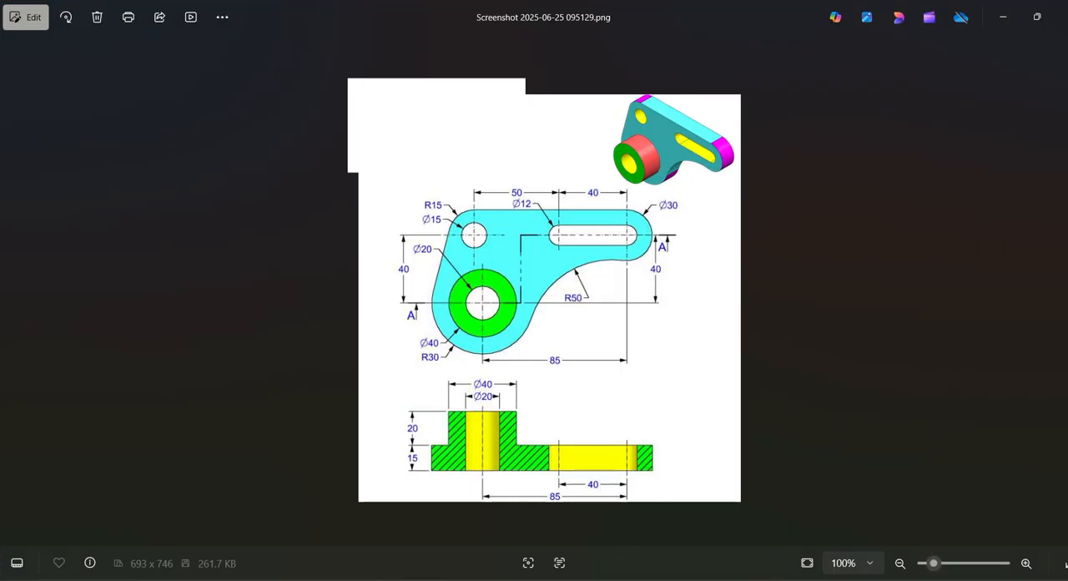
pyautogui.click(621, 579)
pyautogui.click(815, 245)
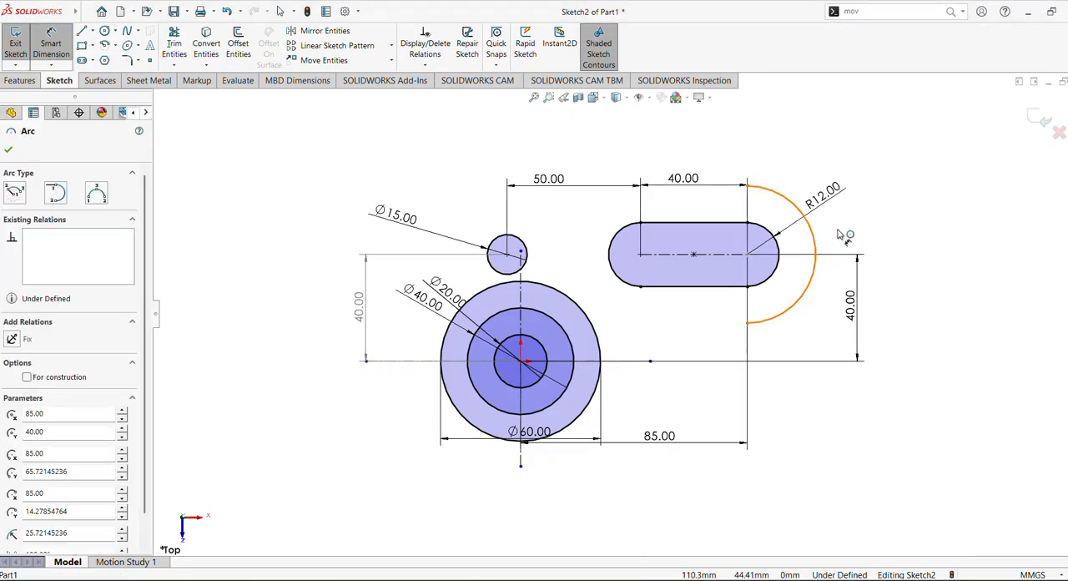
pyautogui.click(851, 227)
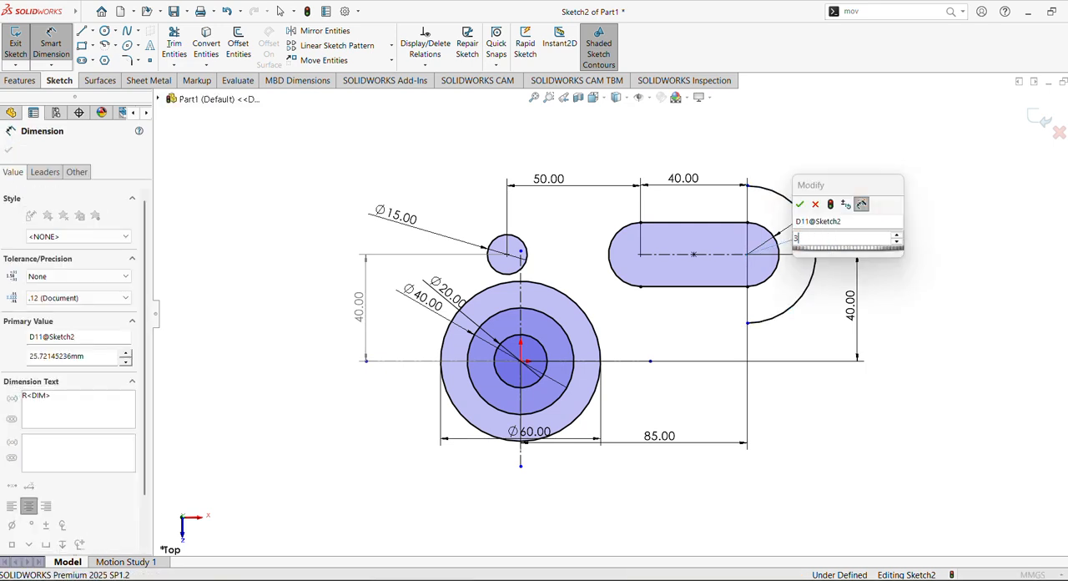
pyautogui.write('30')
pyautogui.press('Return')
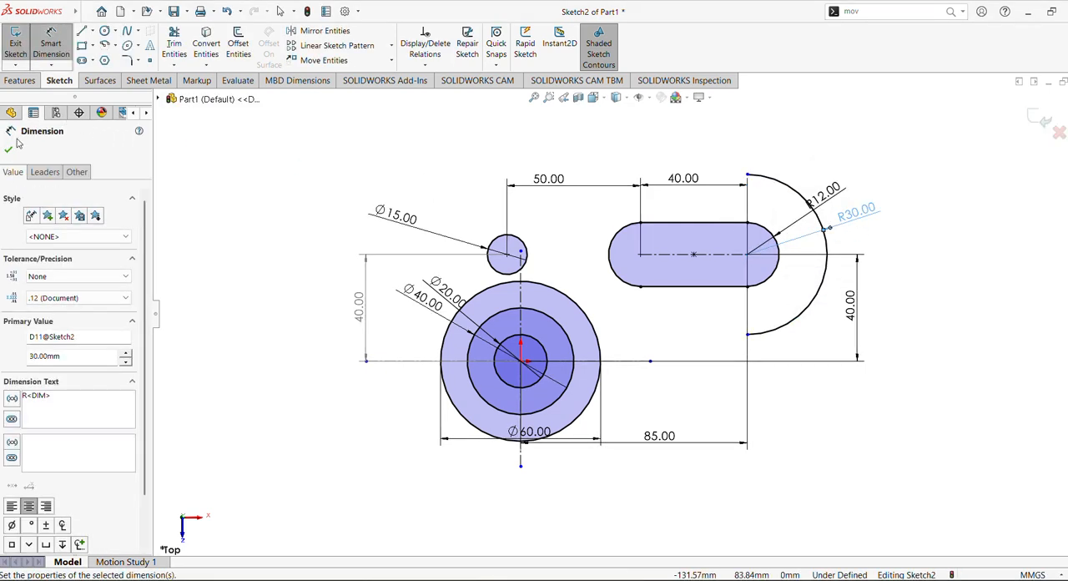
pyautogui.click(9, 149)
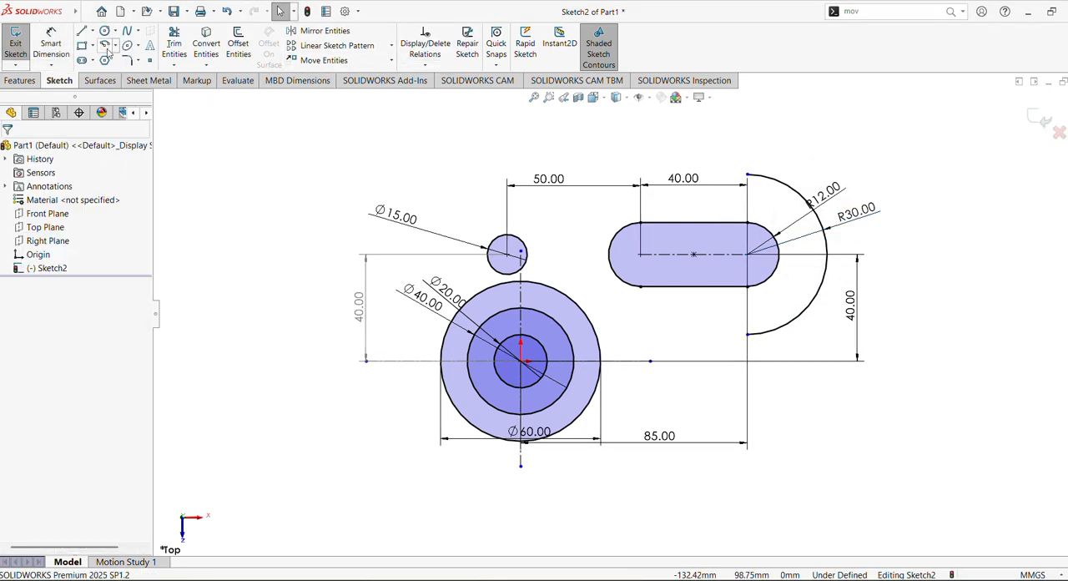
# Step: Sketch a horizontal line about 118 mm long from the upper end of the R30 arc, extending past the small circle
pyautogui.press('l')
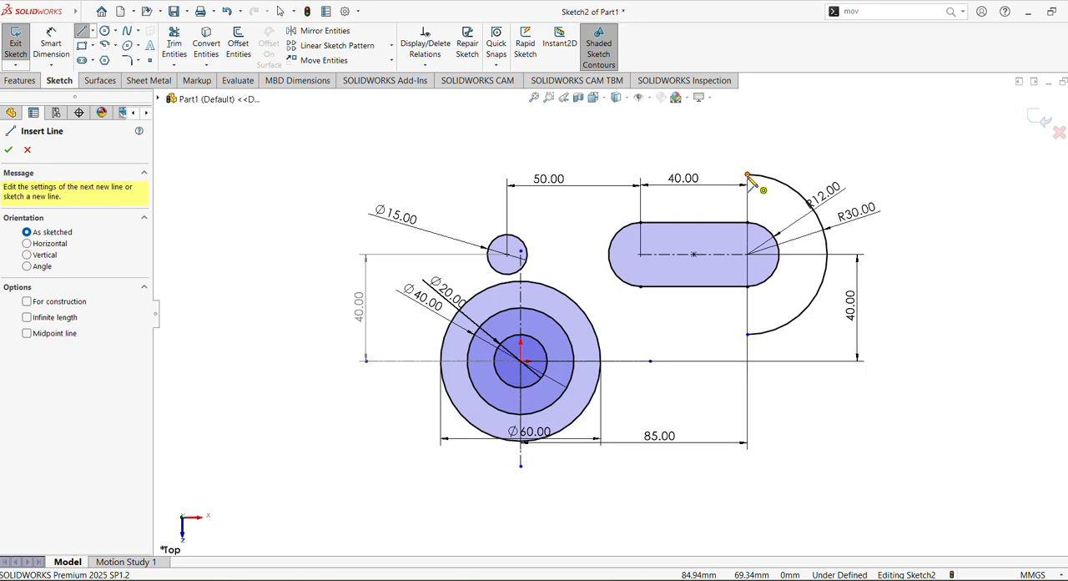
pyautogui.click(748, 175)
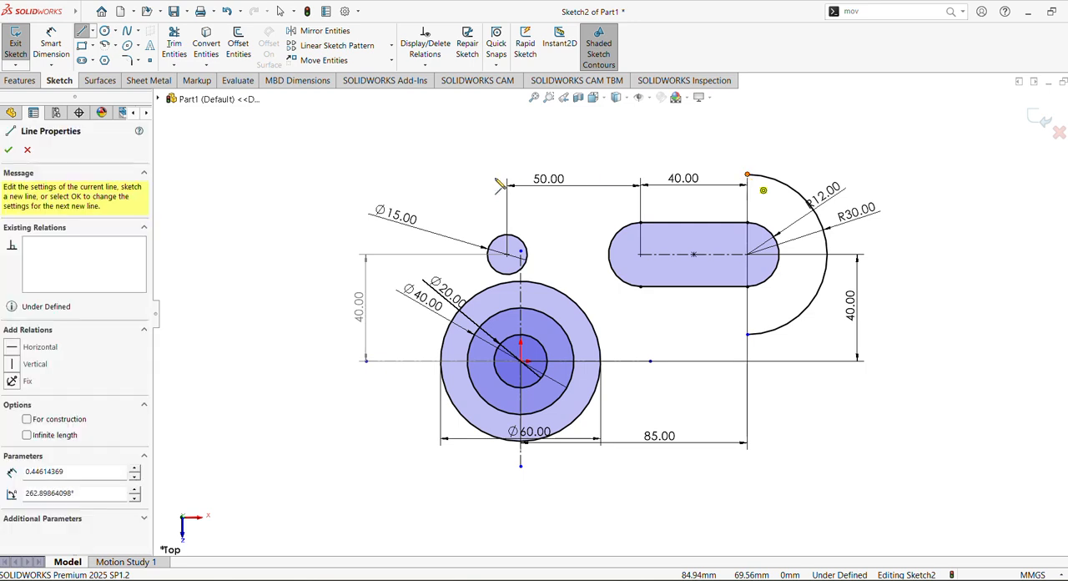
pyautogui.click(432, 175)
pyautogui.press('Escape')
pyautogui.click(467, 175)
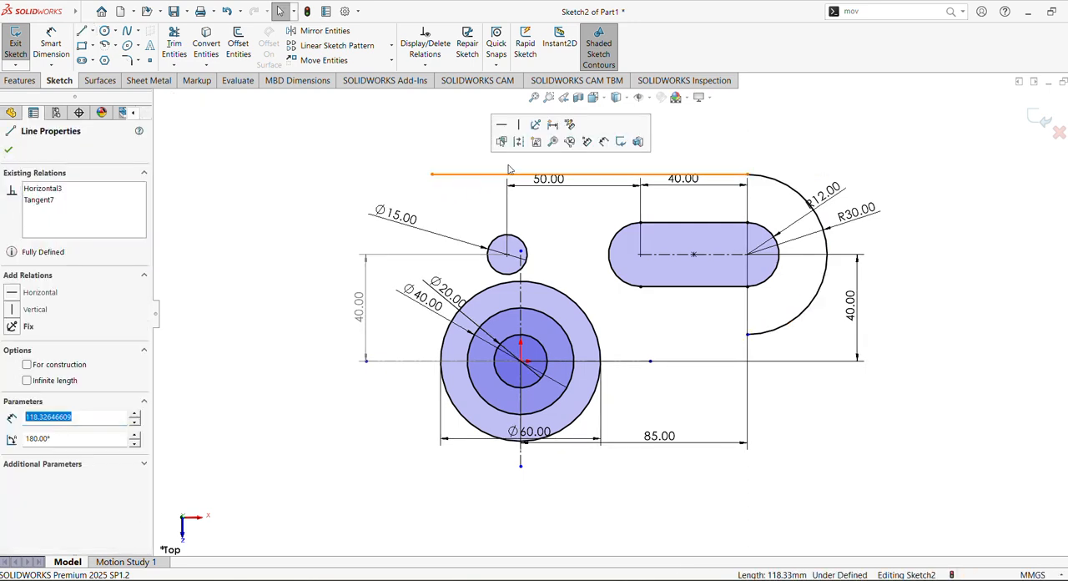
pyautogui.click(402, 133)
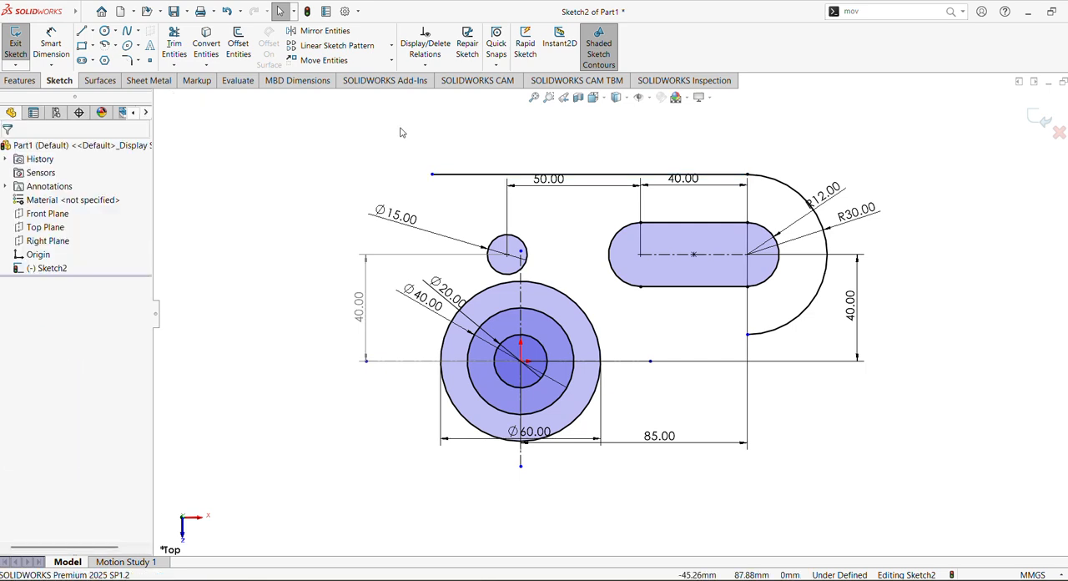
# Step: Sketch a tangent arc from the top line's free end, a quarter circle curving downward with a radius of about 27 mm
pyautogui.click(115, 46)
pyautogui.click(123, 71)
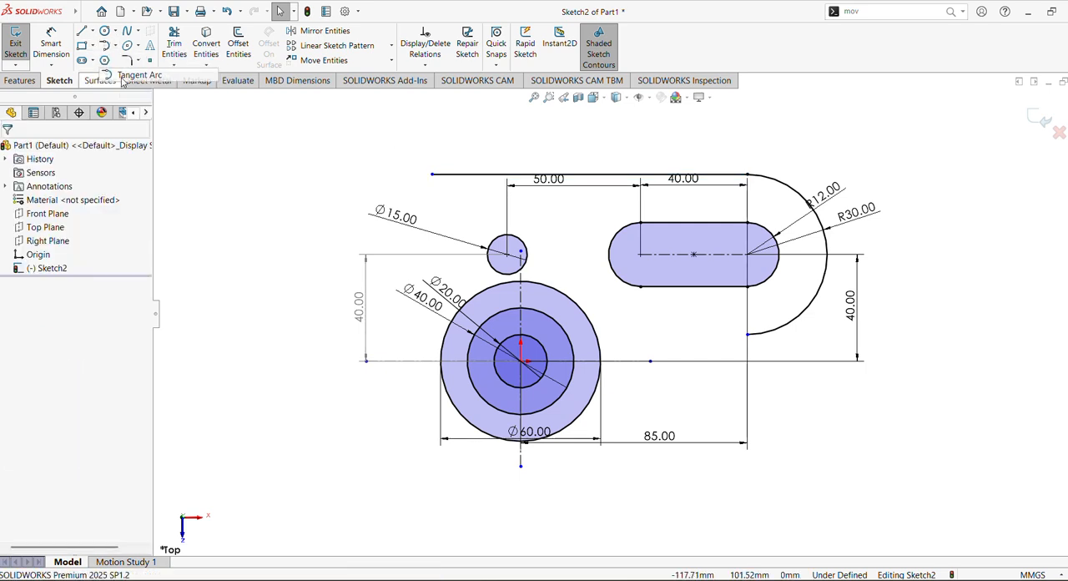
pyautogui.click(431, 174)
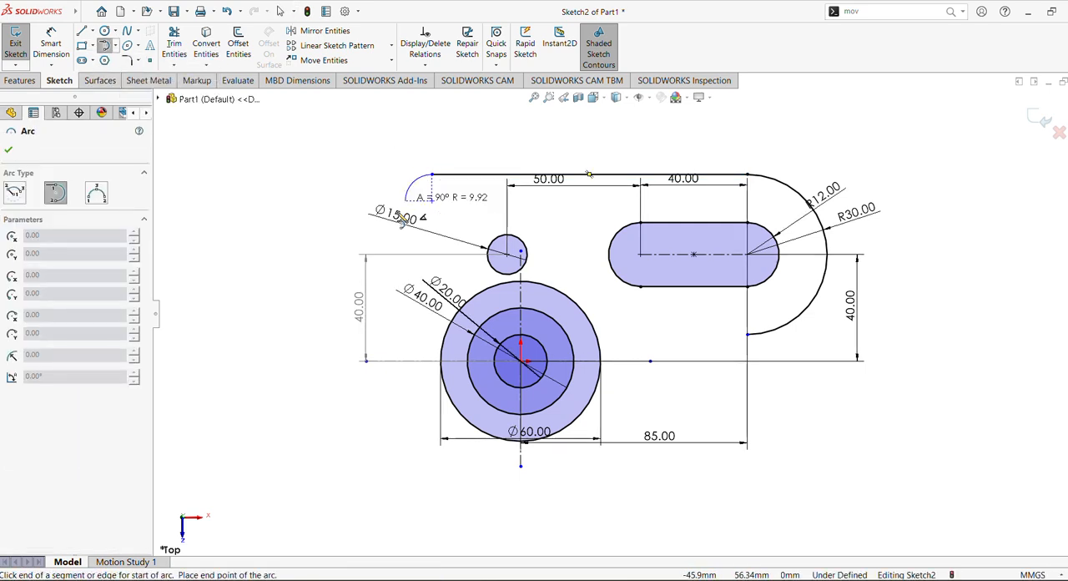
pyautogui.click(361, 246)
pyautogui.press('Escape')
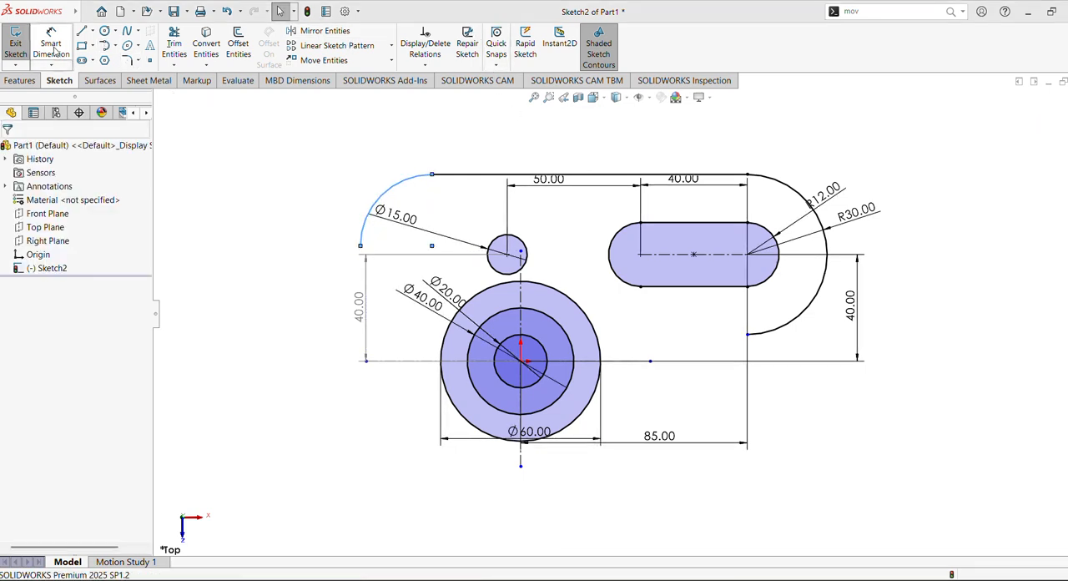
# Step: Check the reference drawing and dimension the upper-left corner arc to a radius of 15 mm, moving the small circle's diameter dimension clear of it
pyautogui.click(51, 47)
pyautogui.click(399, 191)
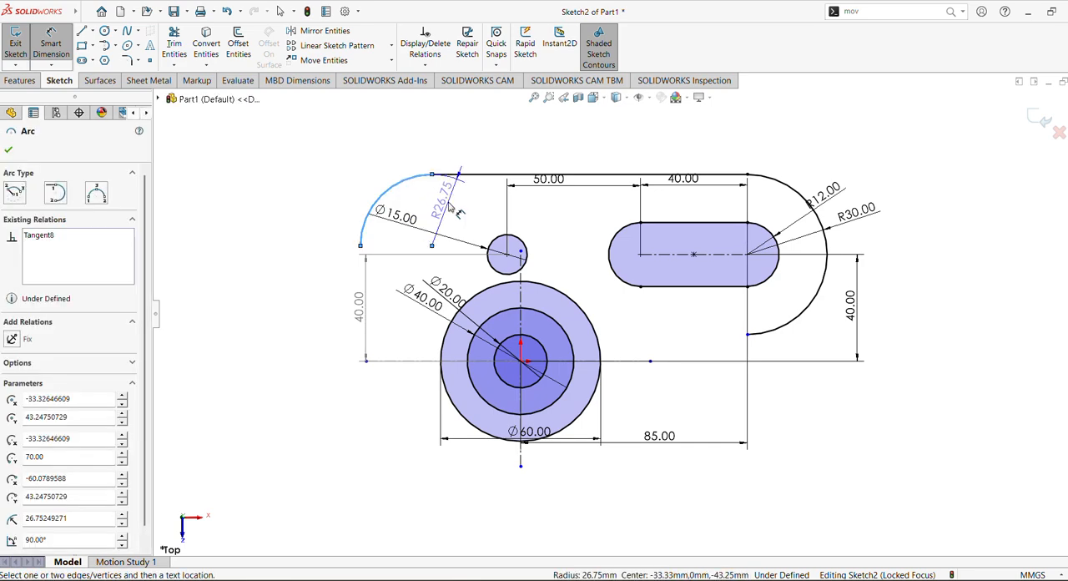
pyautogui.click(410, 199)
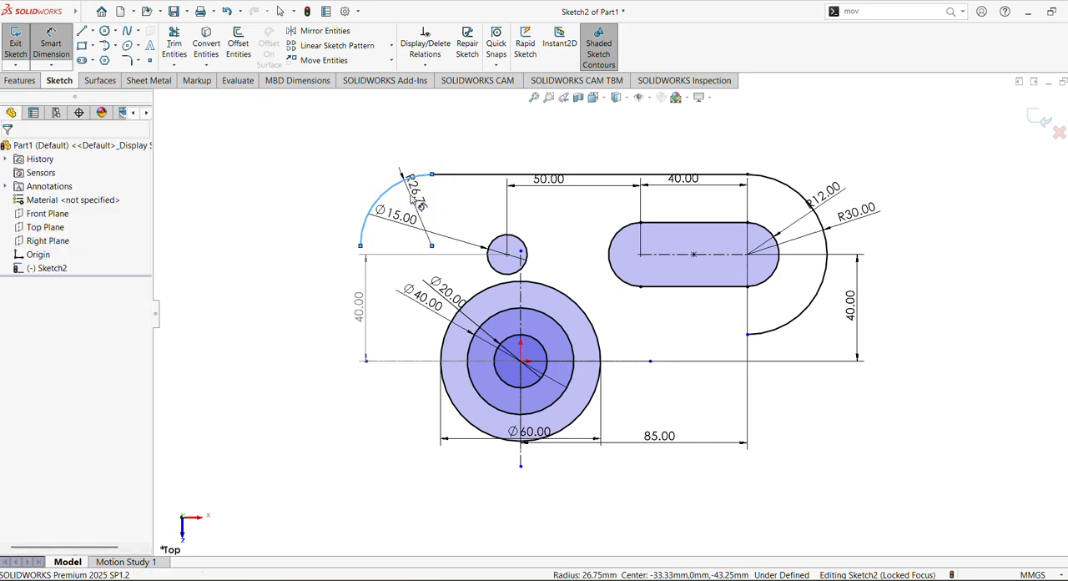
pyautogui.write('30')
pyautogui.press('Return')
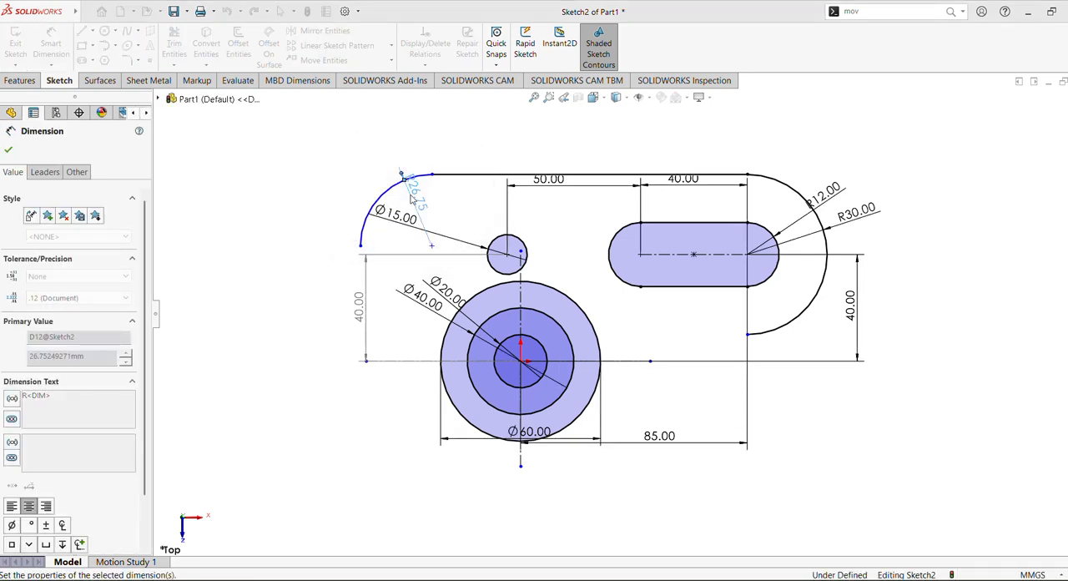
pyautogui.moveTo(405, 224); pyautogui.dragTo(440, 242)
pyautogui.hotkey('alt', 'Tab')
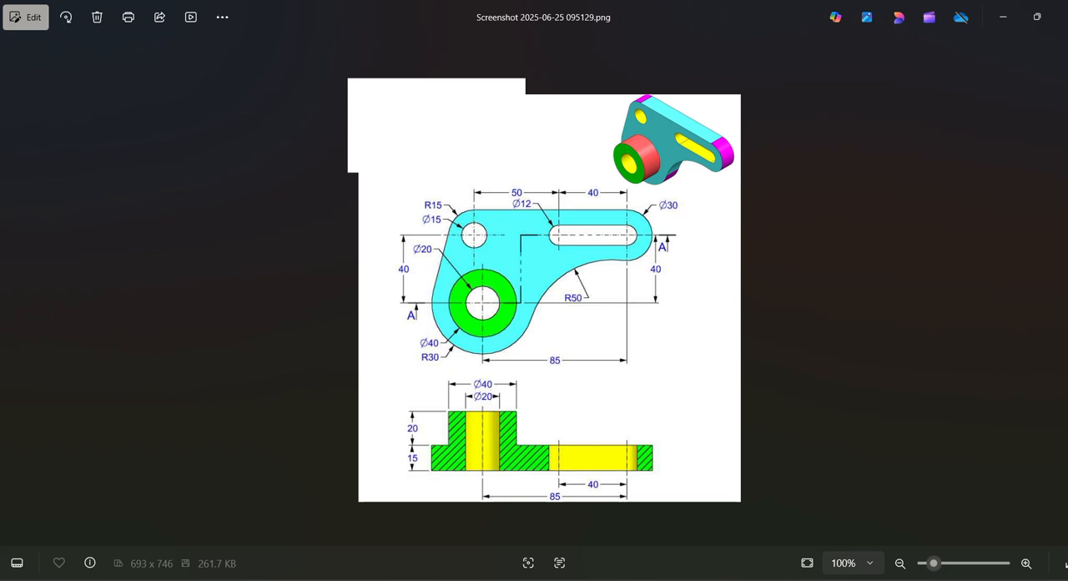
pyautogui.hotkey('alt', 'Tab')
pyautogui.click(9, 153)
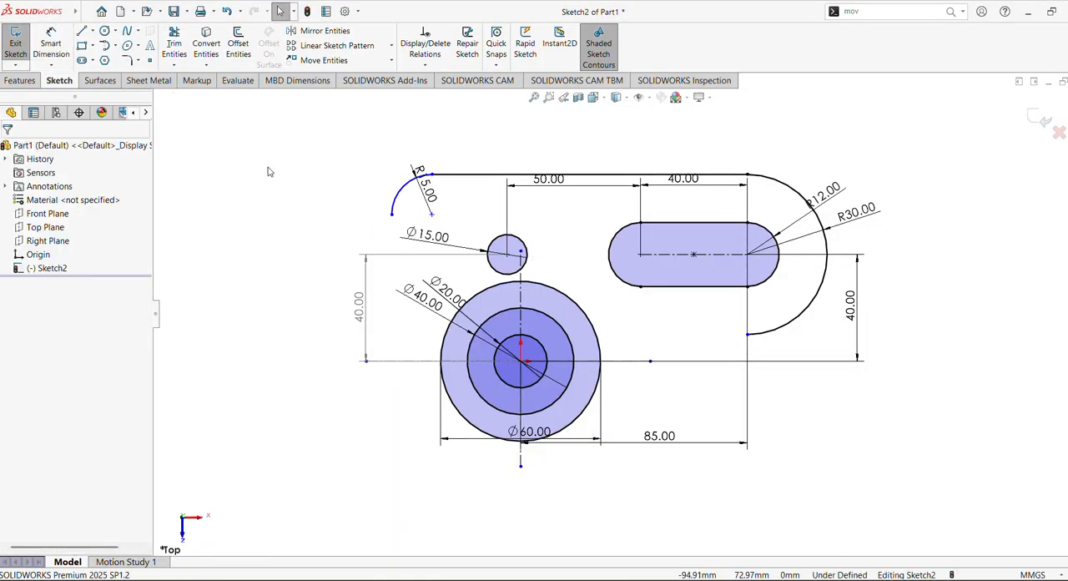
# Step: Shift the corner arc about 15 mm toward the slot and move its radius, the boss diameters and the driven vertical dimension clear of the profile
pyautogui.click(401, 192)
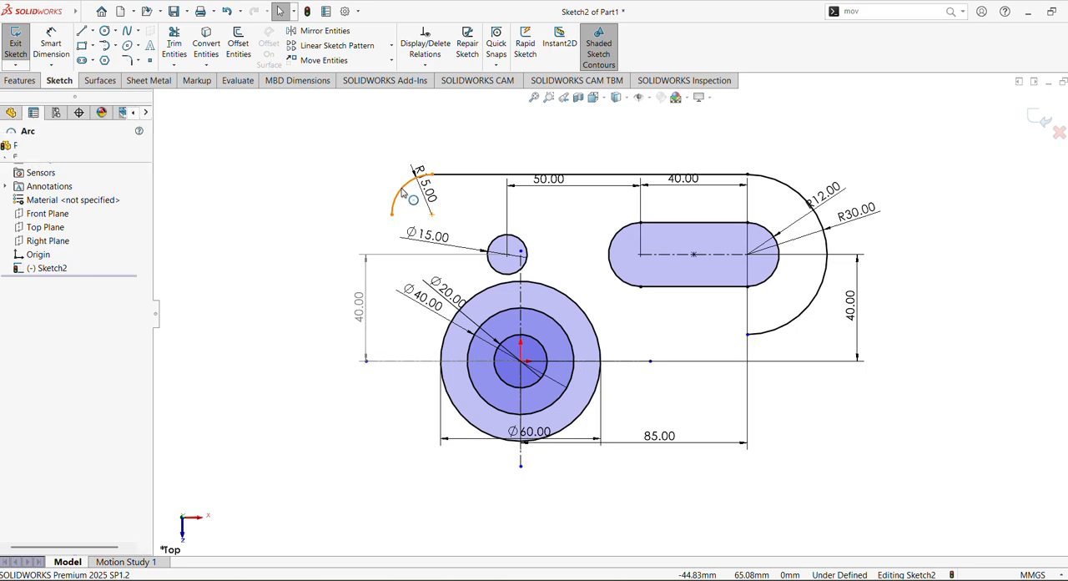
pyautogui.keyDown('ctrl'); pyautogui.click(478, 177); pyautogui.keyUp('ctrl')
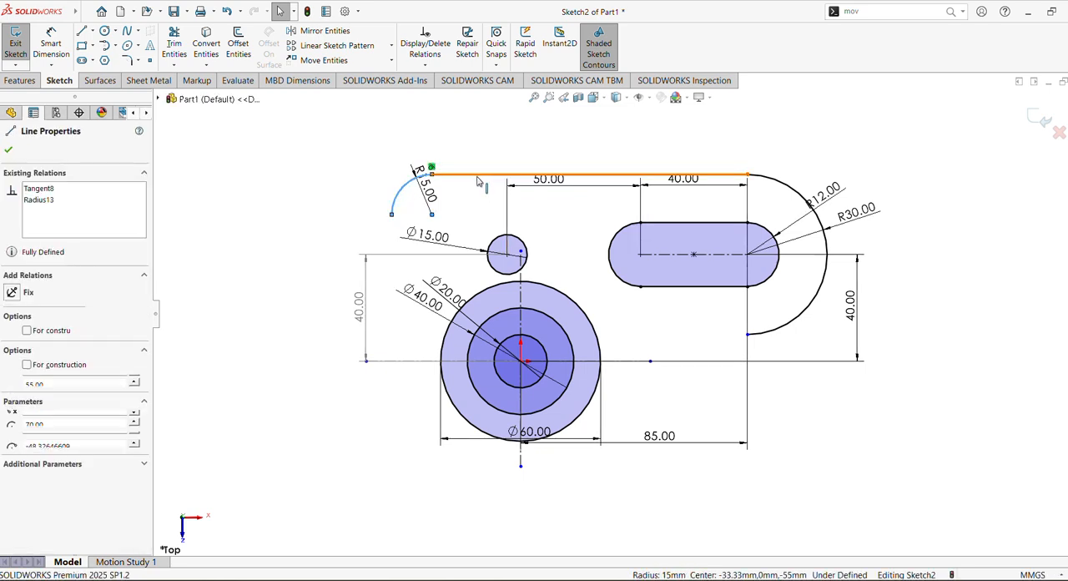
pyautogui.click(459, 142)
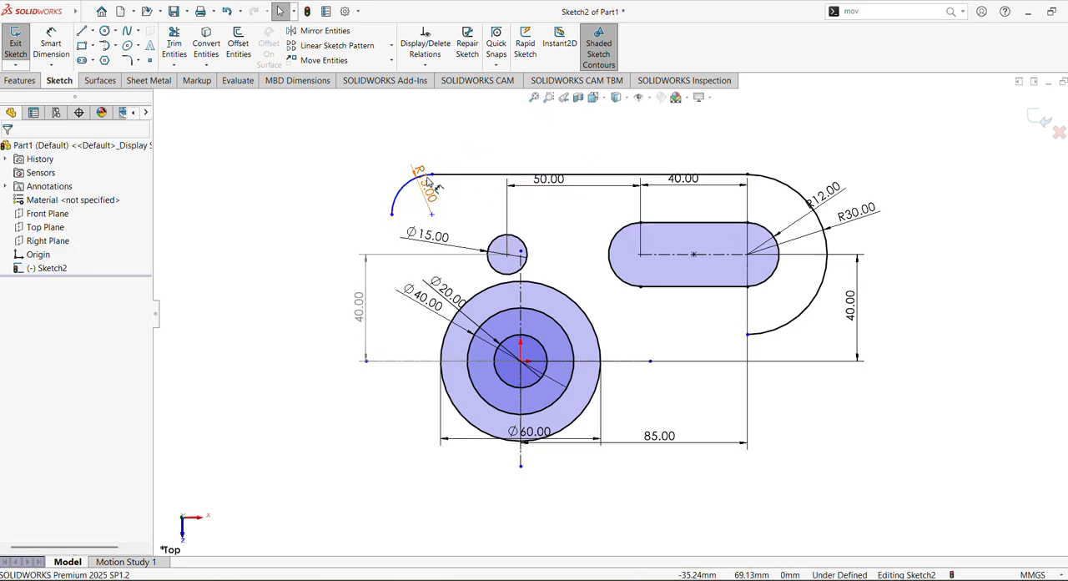
pyautogui.moveTo(430, 177); pyautogui.dragTo(398, 189)
pyautogui.click(329, 216)
pyautogui.moveTo(433, 177); pyautogui.dragTo(472, 176)
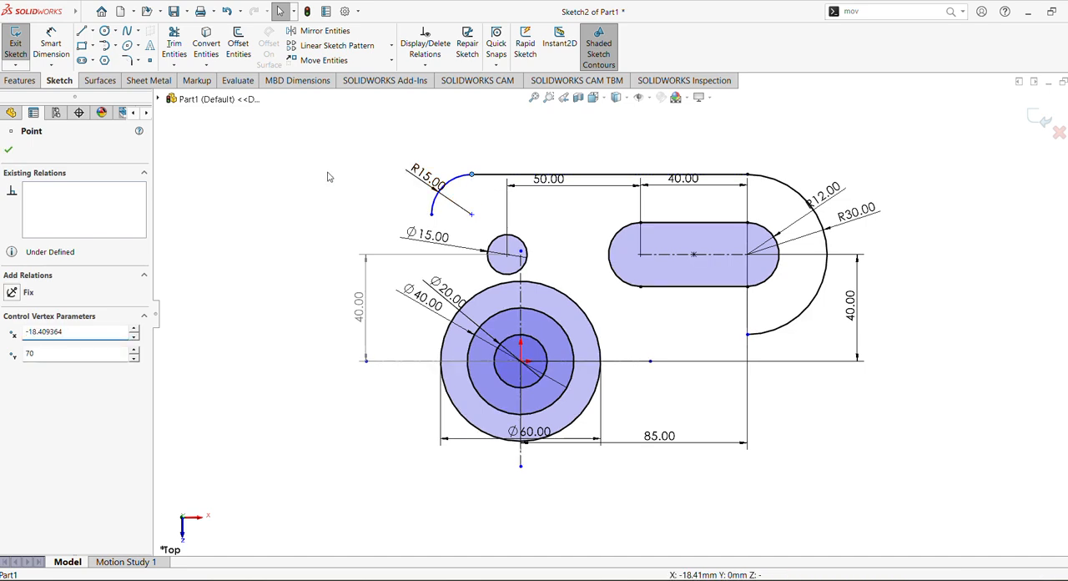
pyautogui.click(330, 191)
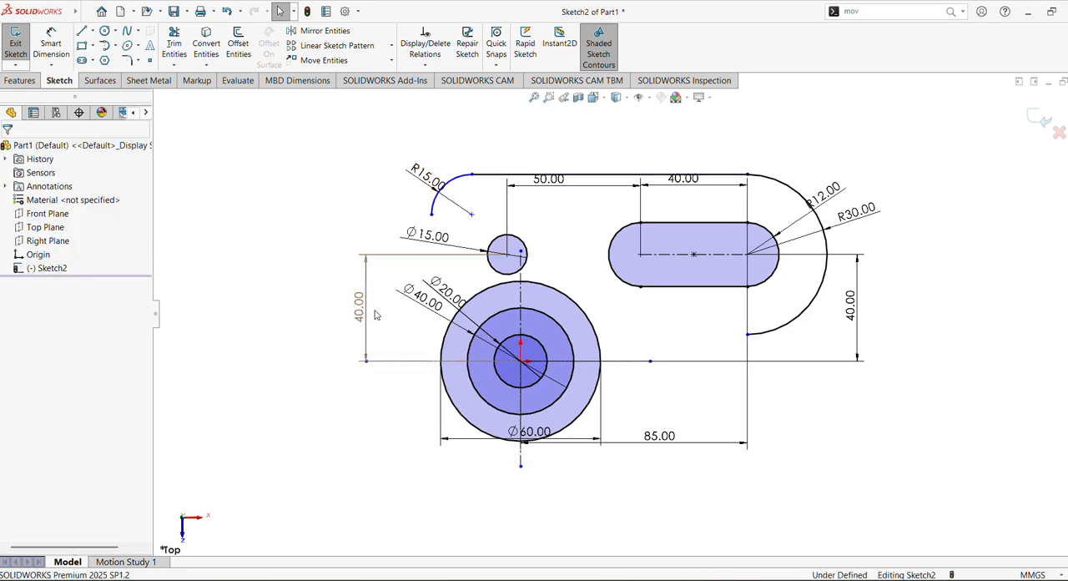
pyautogui.moveTo(367, 313); pyautogui.dragTo(275, 313)
pyautogui.moveTo(425, 301)
pyautogui.mouseDown()
pyautogui.moveTo(306, 305)
pyautogui.moveTo(442, 292)
pyautogui.moveTo(337, 286)
pyautogui.mouseUp()
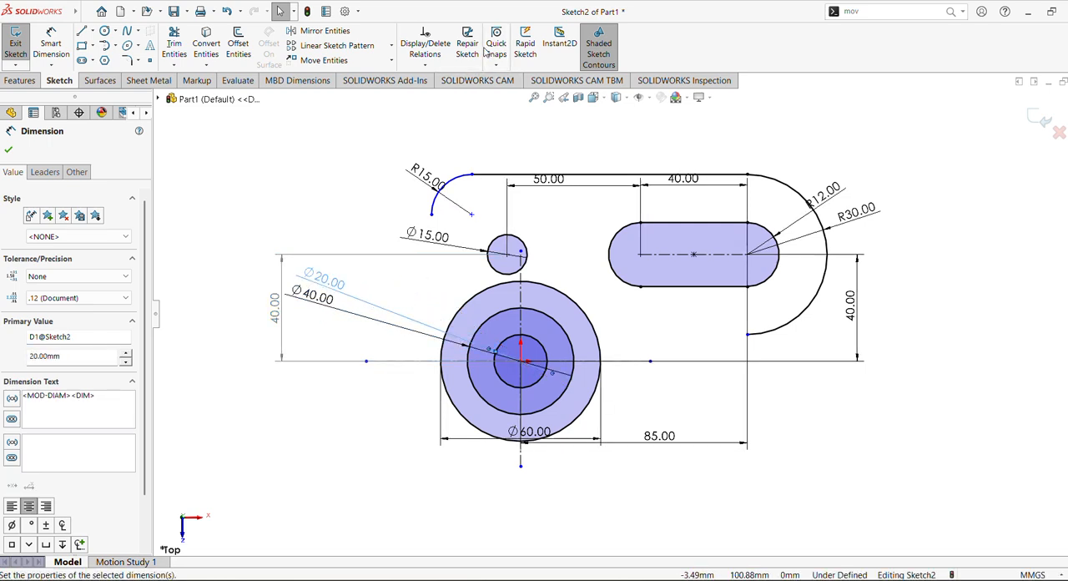
# Step: Sketch a slanted line about 37 mm long from the corner arc's lower end down toward the outer boss circle
pyautogui.click(81, 32)
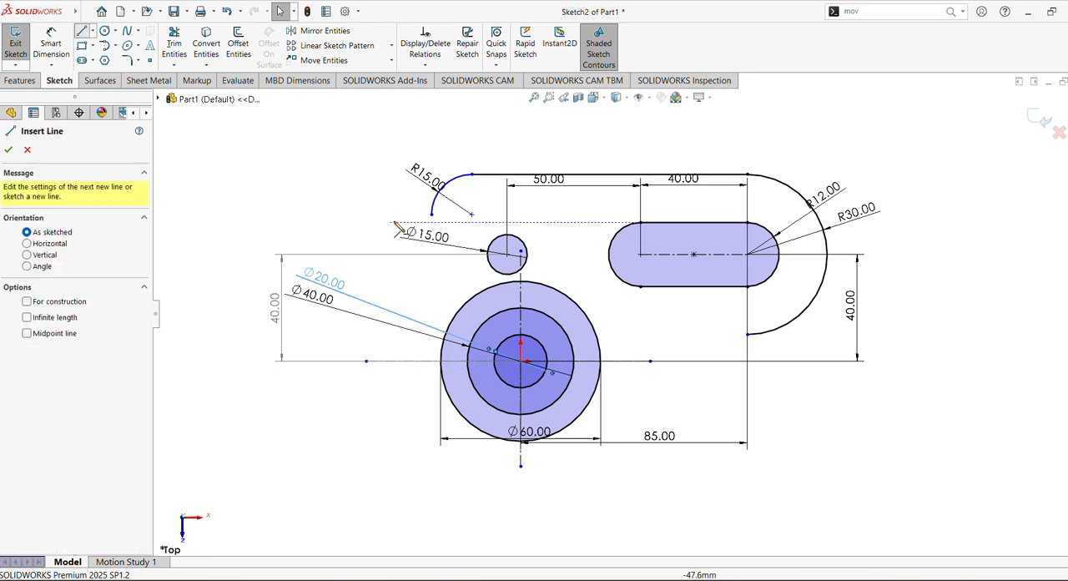
pyautogui.click(432, 214)
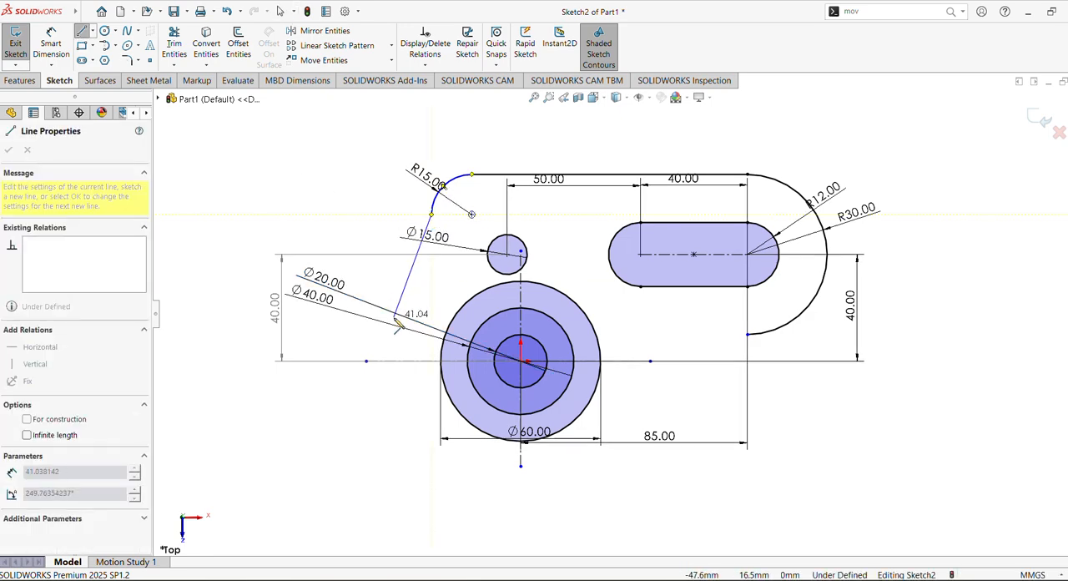
pyautogui.doubleClick(415, 311)
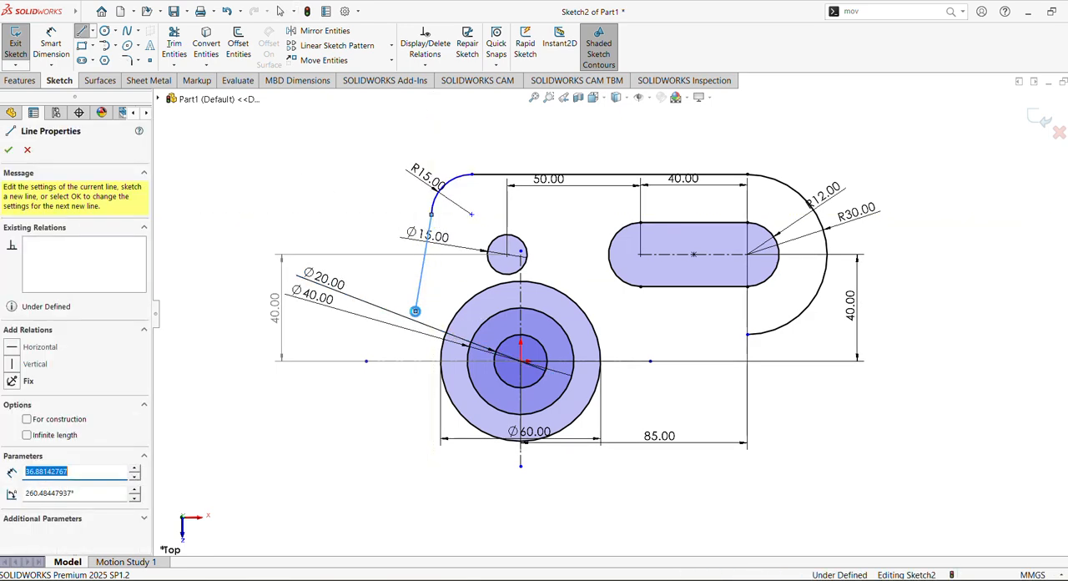
pyautogui.press('Escape')
# Step: Add a tangent relation between the slanted line and the corner arc
pyautogui.click(425, 255)
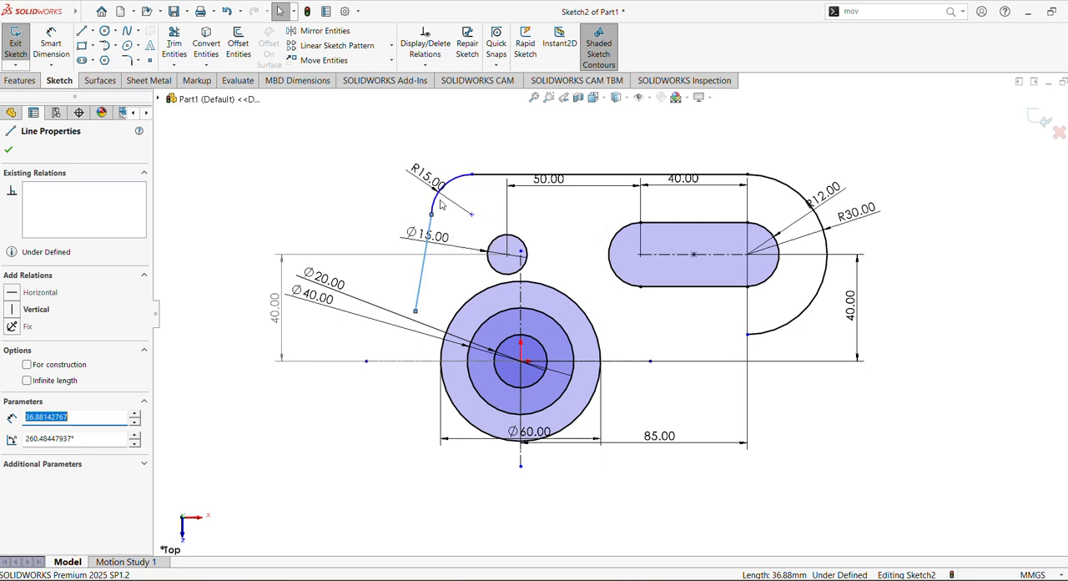
pyautogui.keyDown('ctrl'); pyautogui.click(435, 206); pyautogui.keyUp('ctrl')
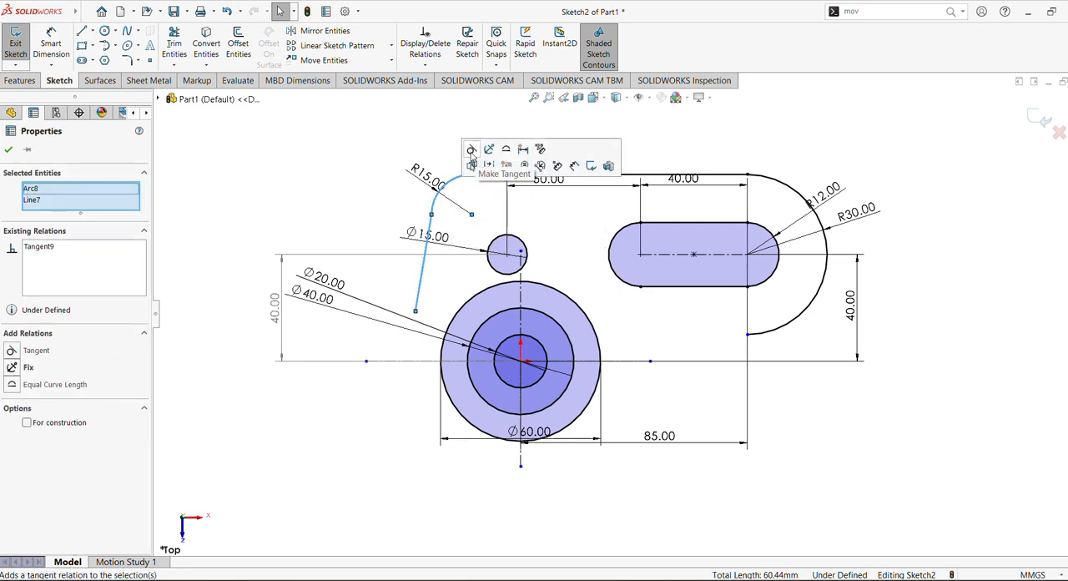
pyautogui.click(474, 168)
pyautogui.click(327, 185)
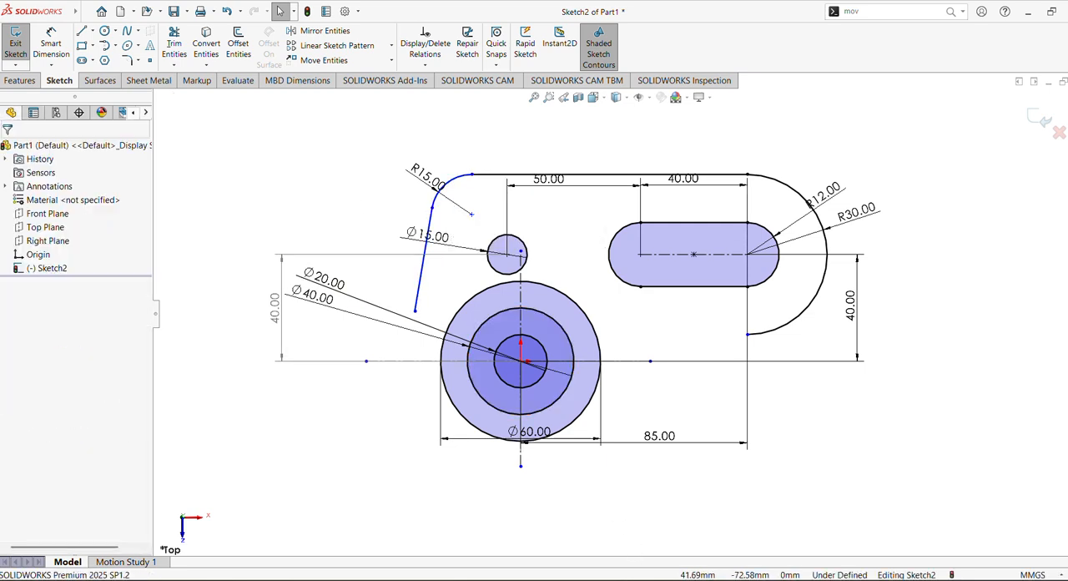
# Step: Add a tangent relation between the slanted line and the 60 mm circle, and check it on both entities
pyautogui.click(460, 319)
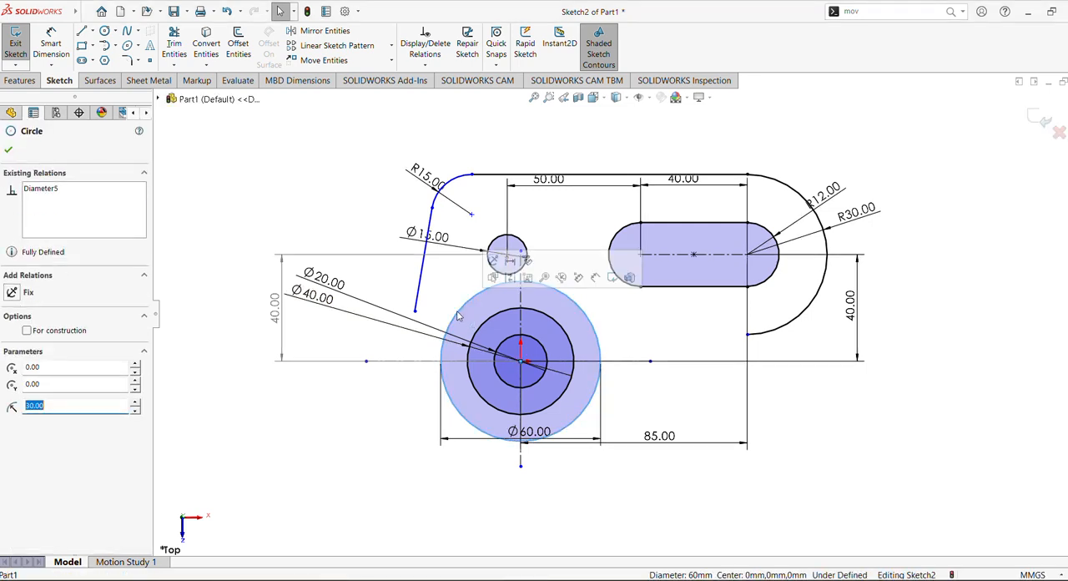
pyautogui.click(417, 289)
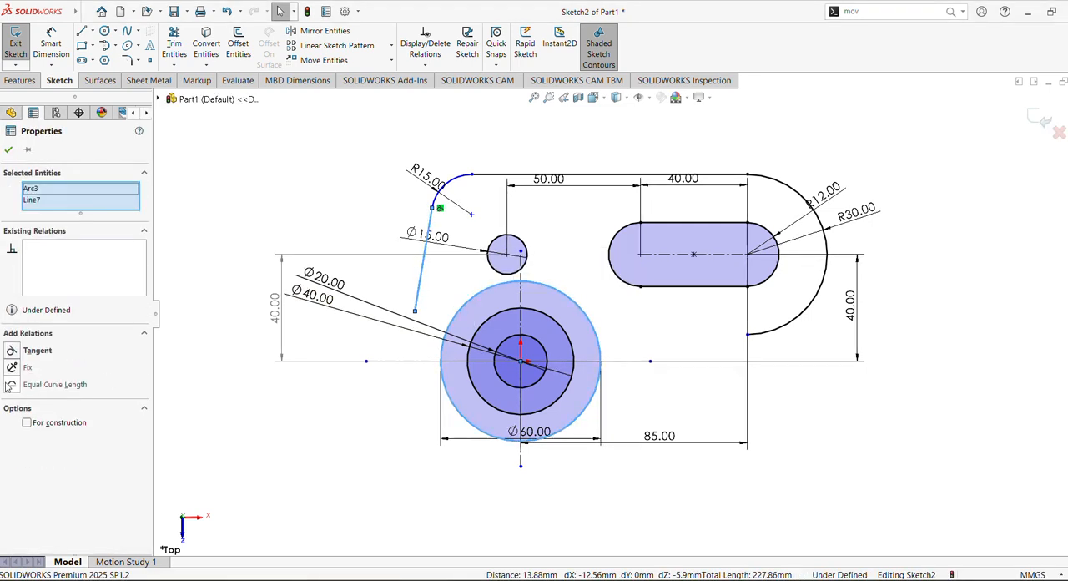
pyautogui.click(11, 352)
pyautogui.click(245, 186)
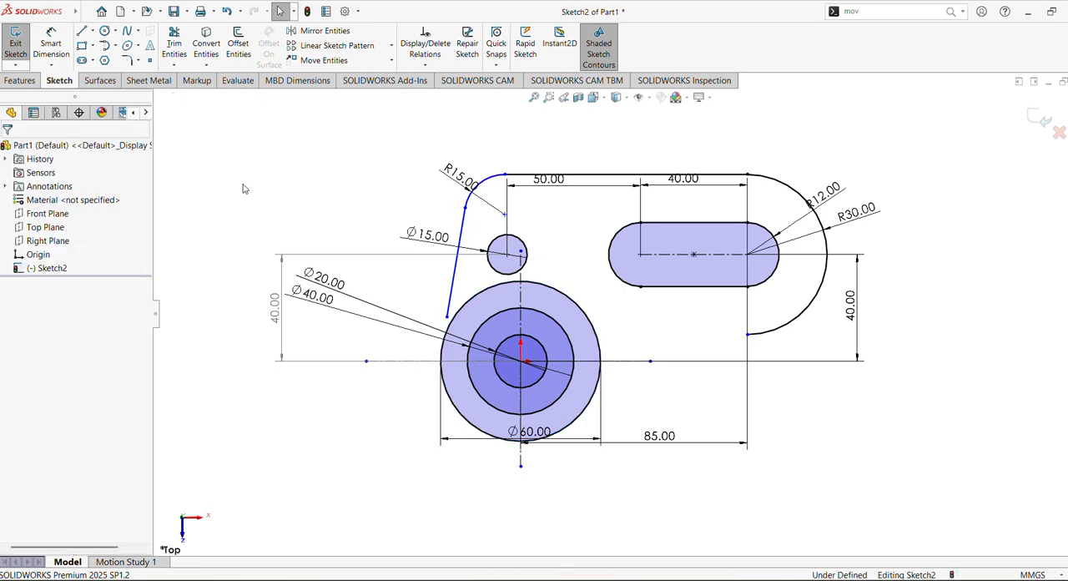
pyautogui.click(450, 292)
pyautogui.keyDown('ctrl'); pyautogui.click(524, 283); pyautogui.keyUp('ctrl')
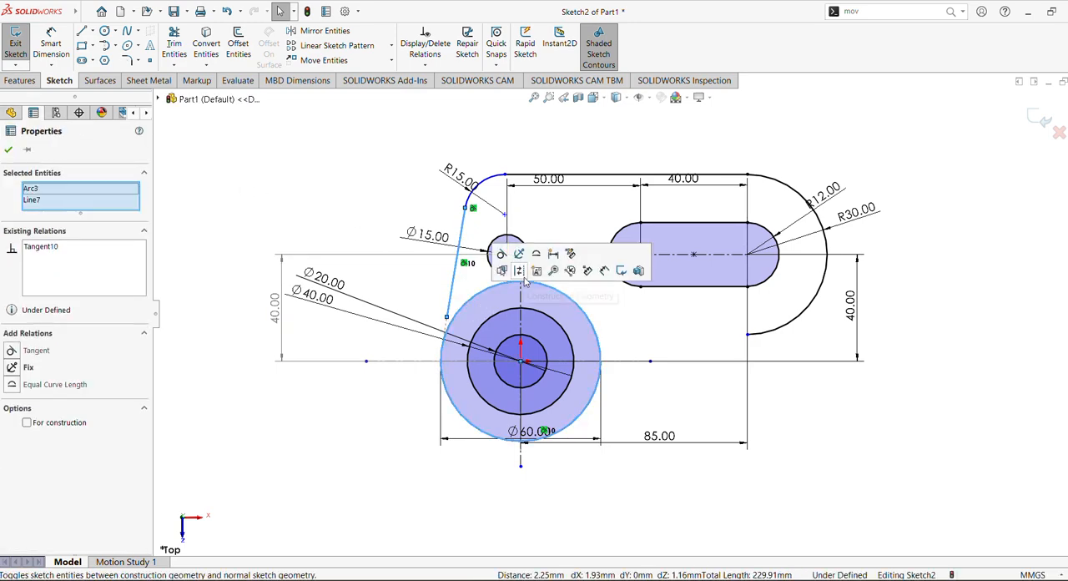
pyautogui.press('Escape')
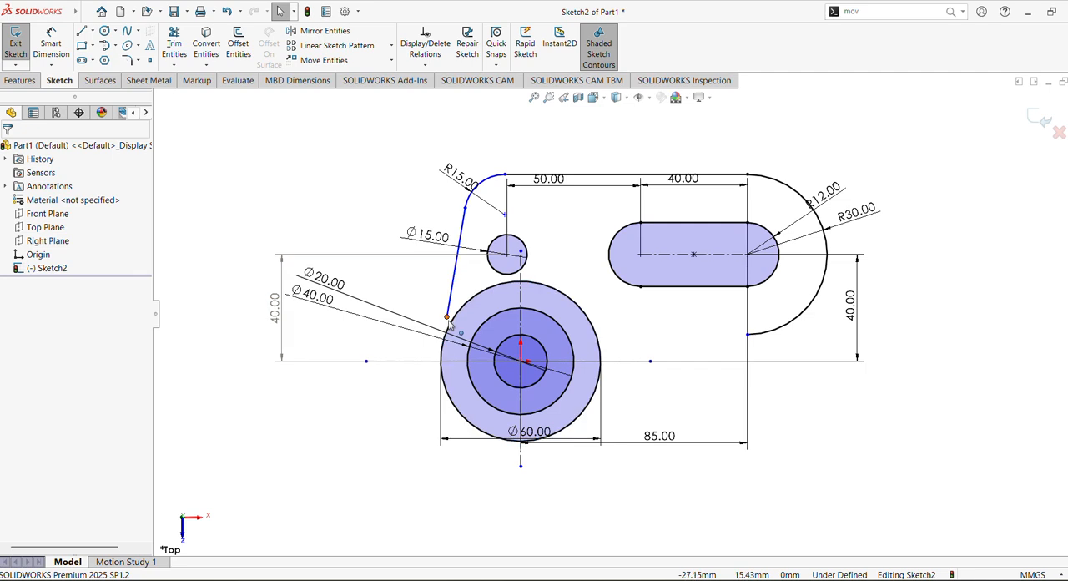
# Step: Make the slanted line's lower endpoint coincident with the 60 mm circle
pyautogui.click(448, 318)
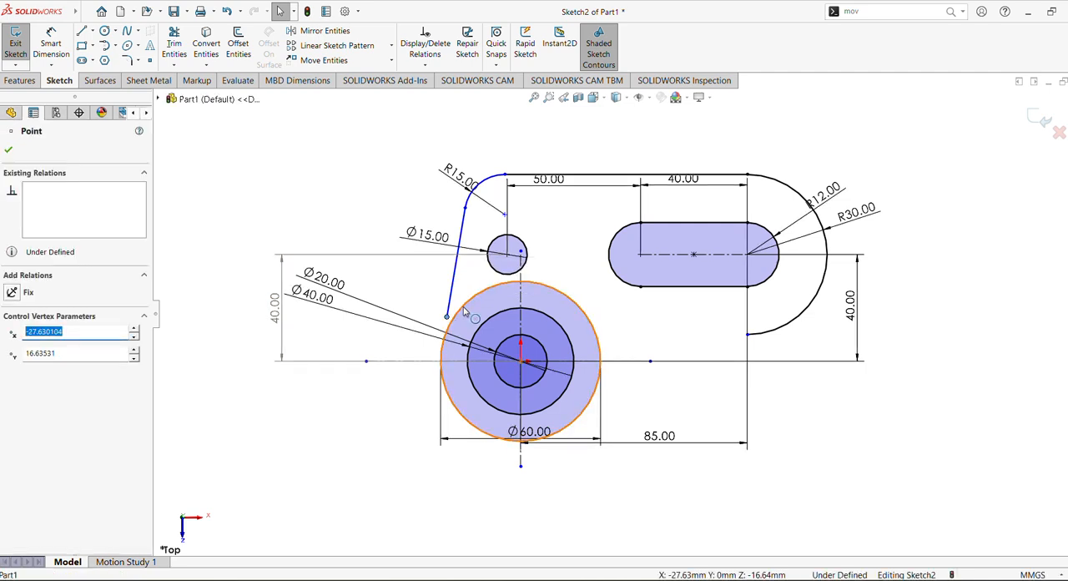
pyautogui.click(464, 311)
pyautogui.keyDown('ctrl'); pyautogui.click(521, 251); pyautogui.keyUp('ctrl')
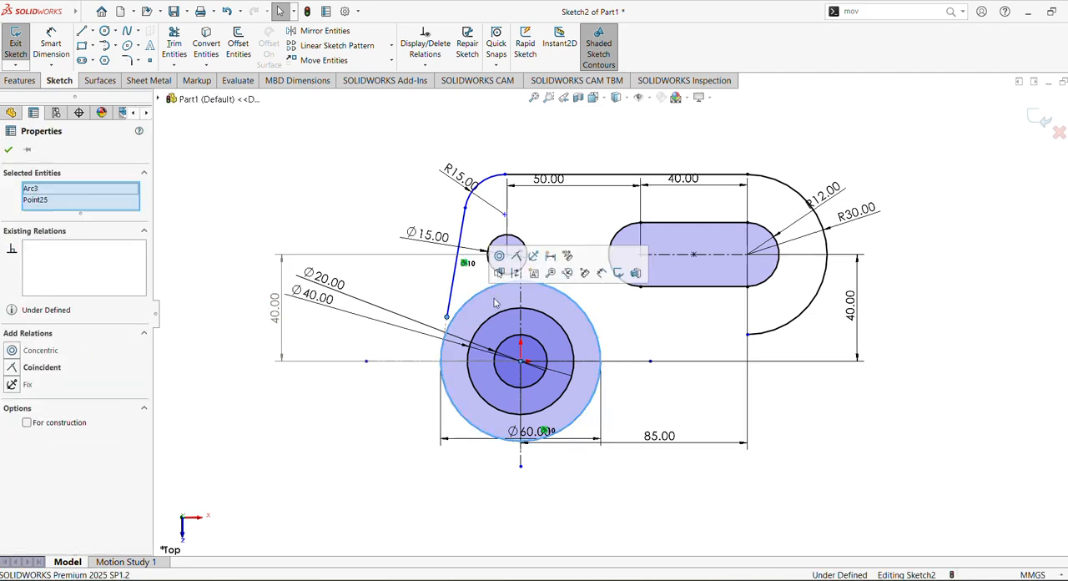
pyautogui.click(516, 256)
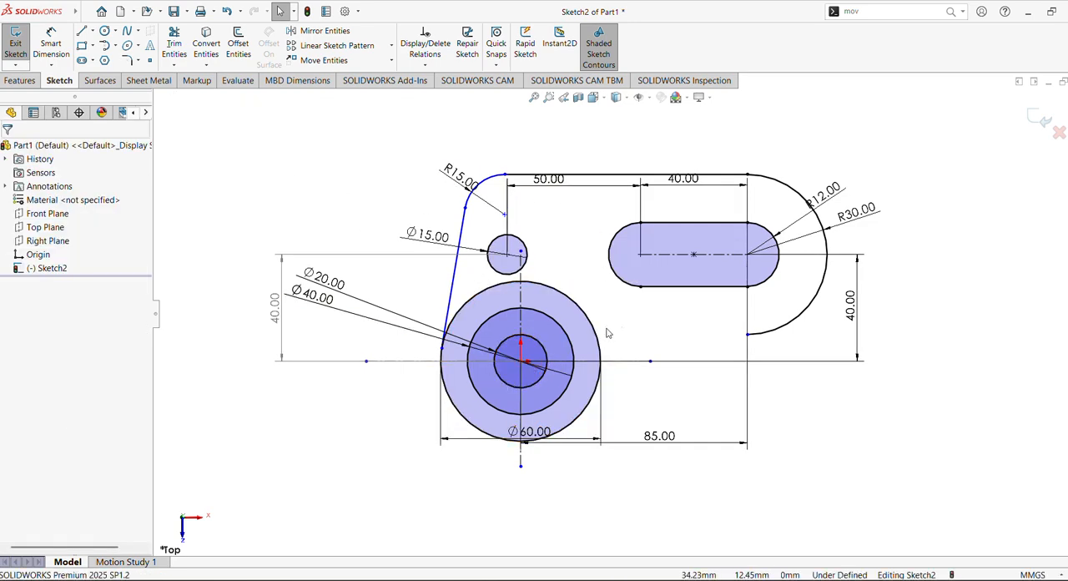
# Step: Sketch a three-point arc of about 40 mm radius from the 30 mm arc's lower end to the 60 mm circle
pyautogui.click(606, 580)
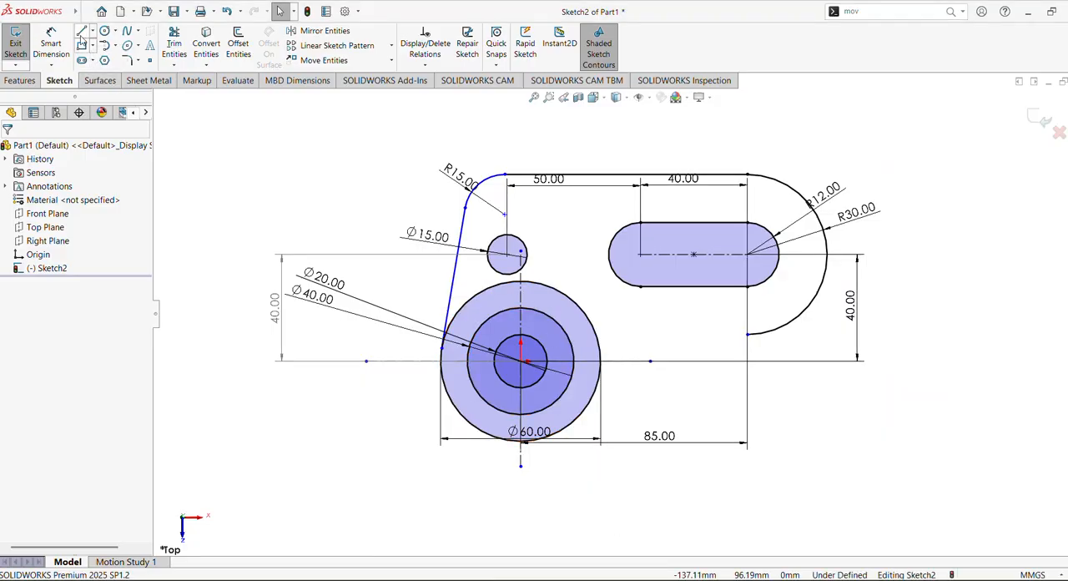
pyautogui.click(115, 46)
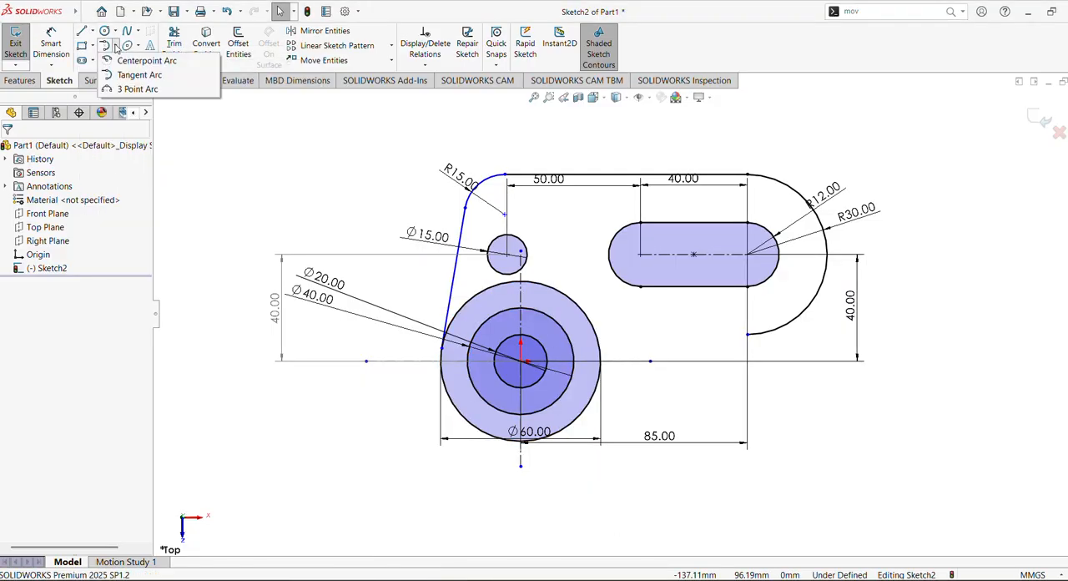
pyautogui.click(137, 88)
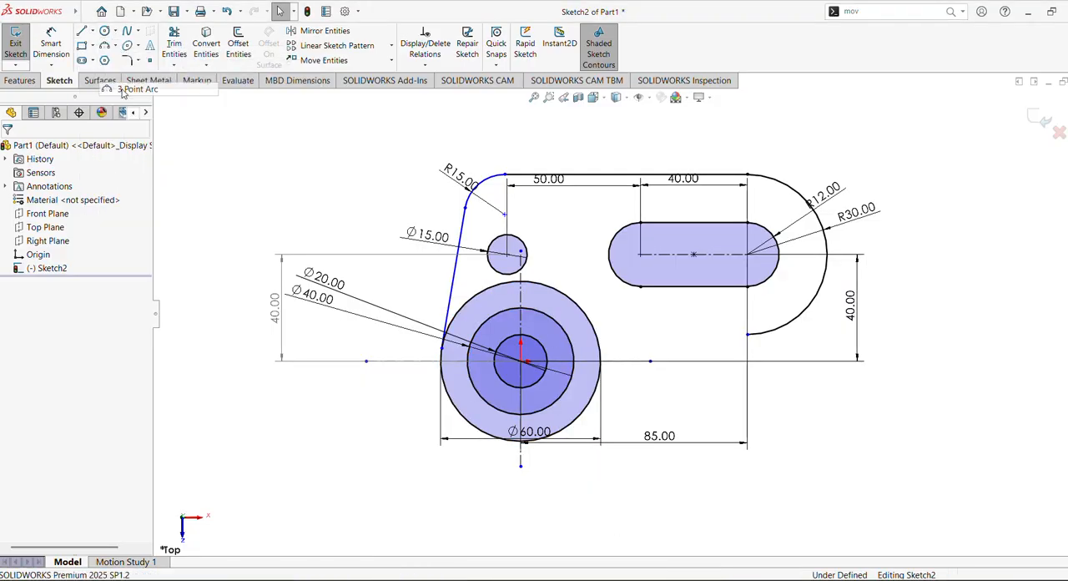
pyautogui.click(747, 335)
pyautogui.click(601, 375)
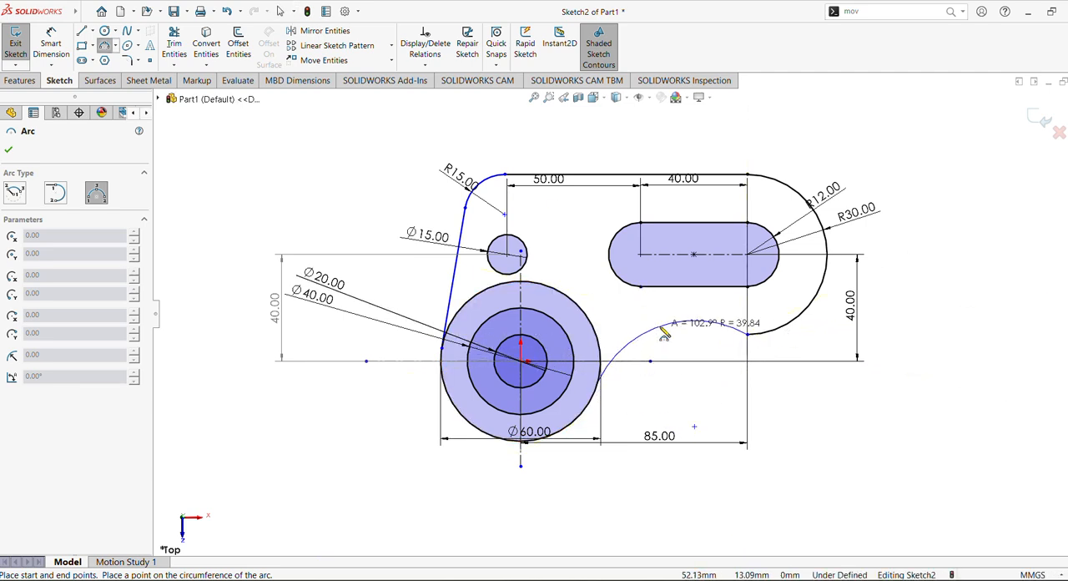
pyautogui.click(664, 332)
pyautogui.press('Escape')
# Step: Dimension the new concave arc's radius as 50 mm
pyautogui.click(51, 46)
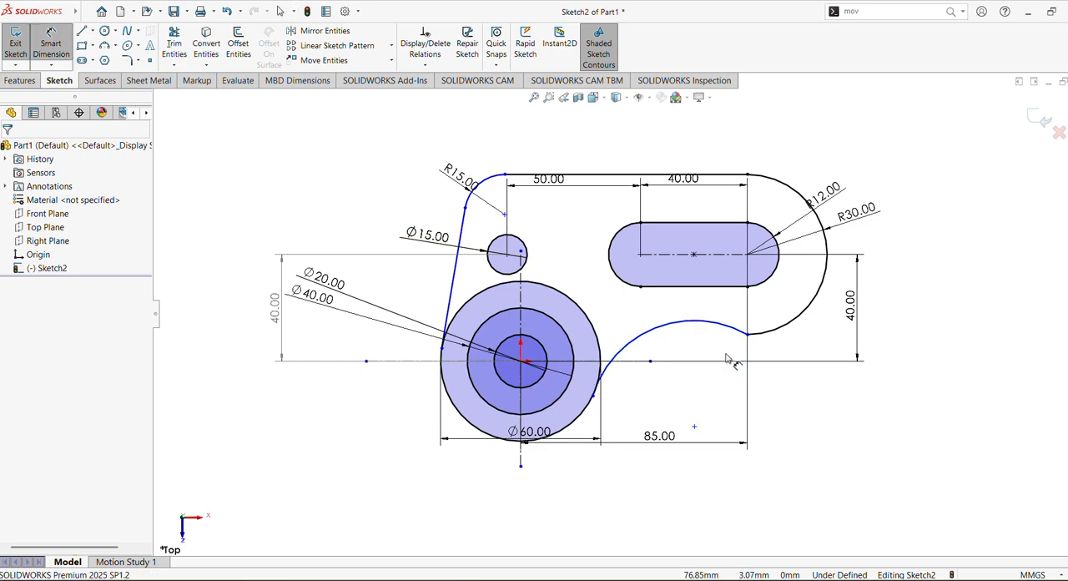
pyautogui.click(691, 323)
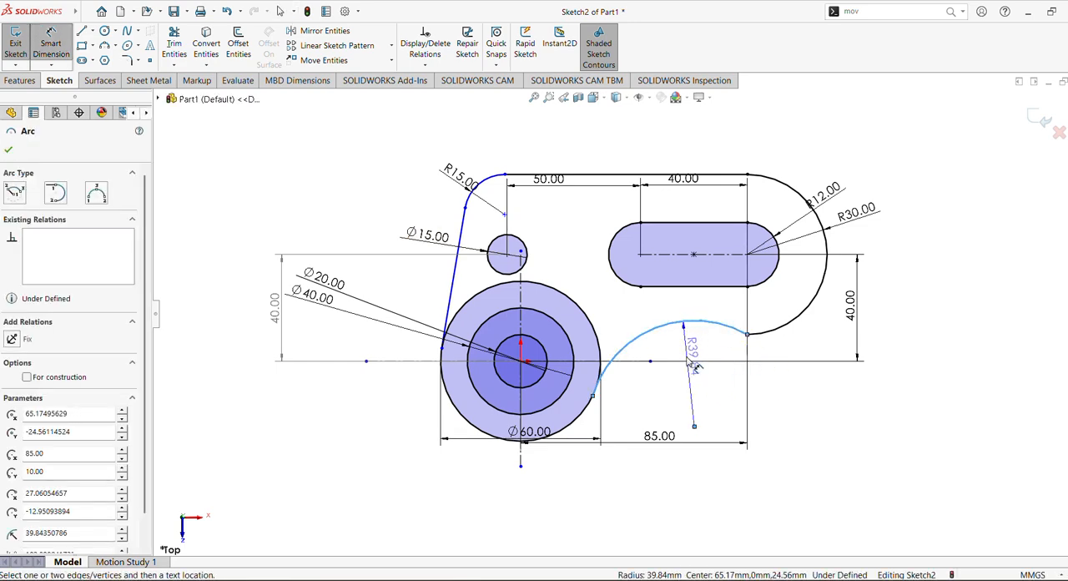
pyautogui.click(692, 361)
pyautogui.write('50')
pyautogui.press('Return')
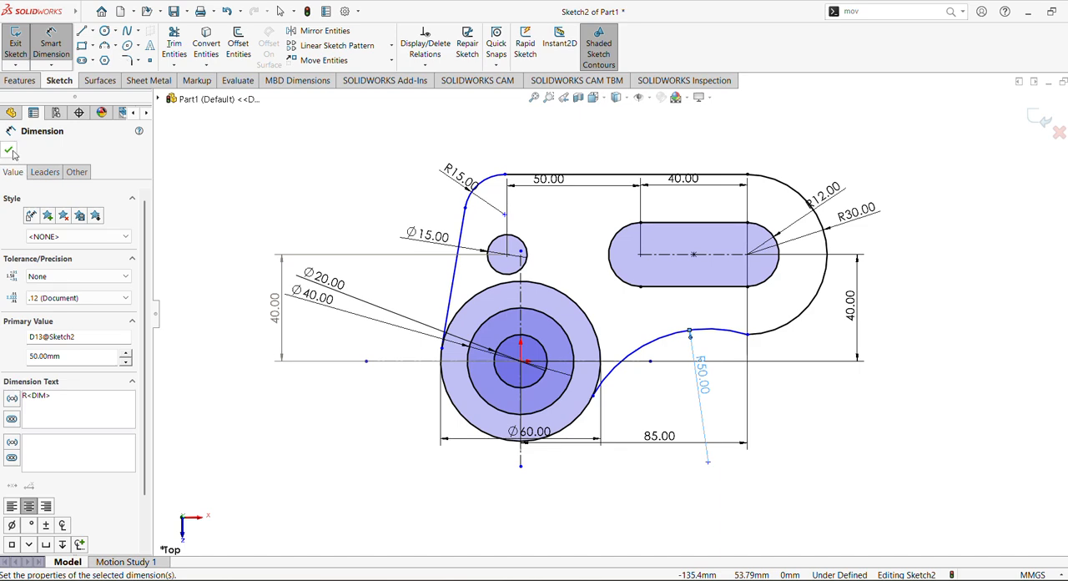
pyautogui.click(8, 150)
pyautogui.press('Escape')
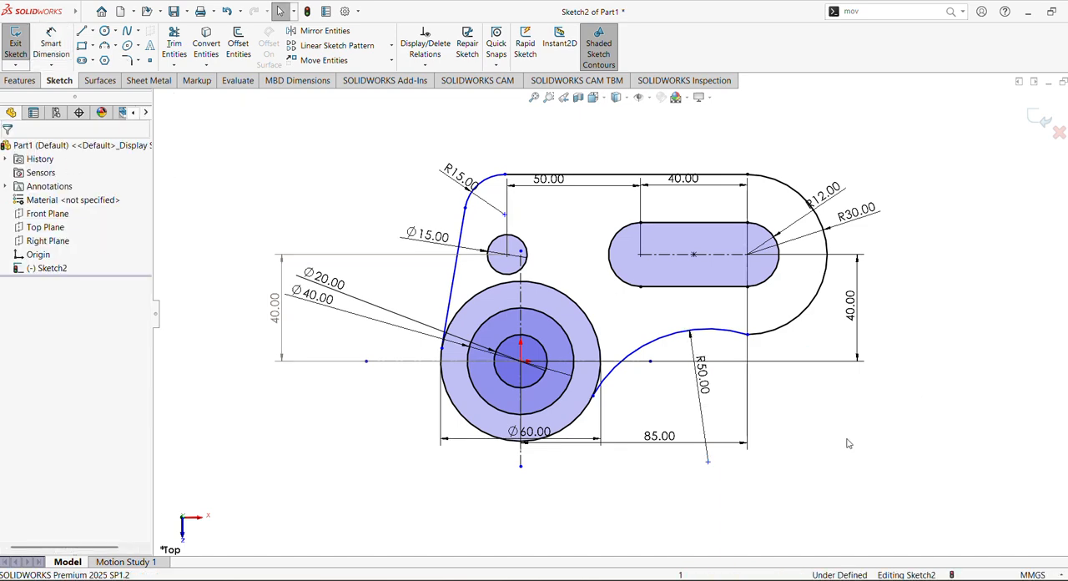
# Step: Add a tangent relation between the 50 mm arc and the 30 mm end arc
pyautogui.click(707, 333)
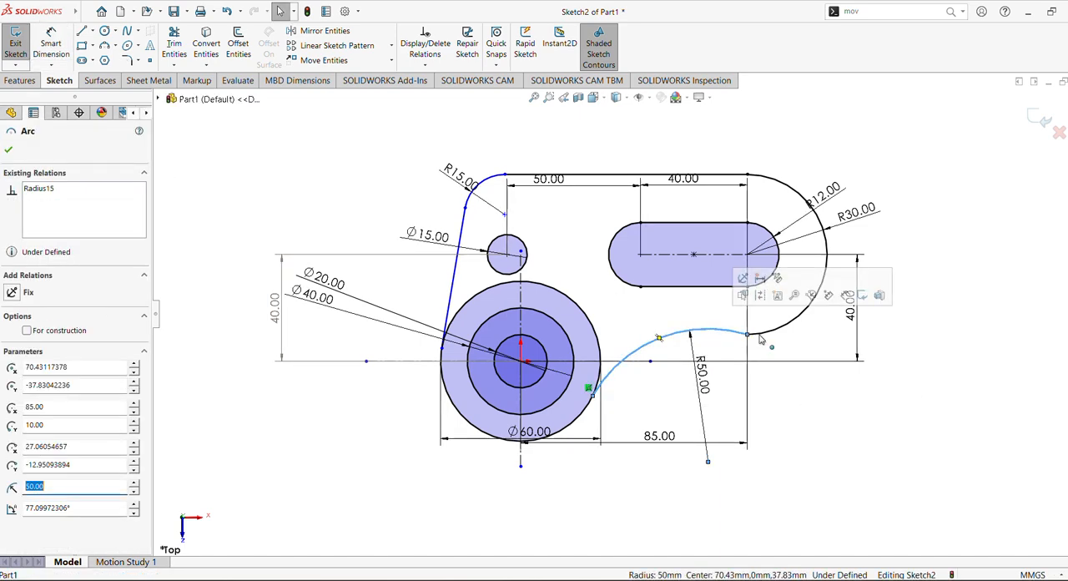
pyautogui.keyDown('ctrl'); pyautogui.click(812, 310); pyautogui.keyUp('ctrl')
pyautogui.click(851, 267)
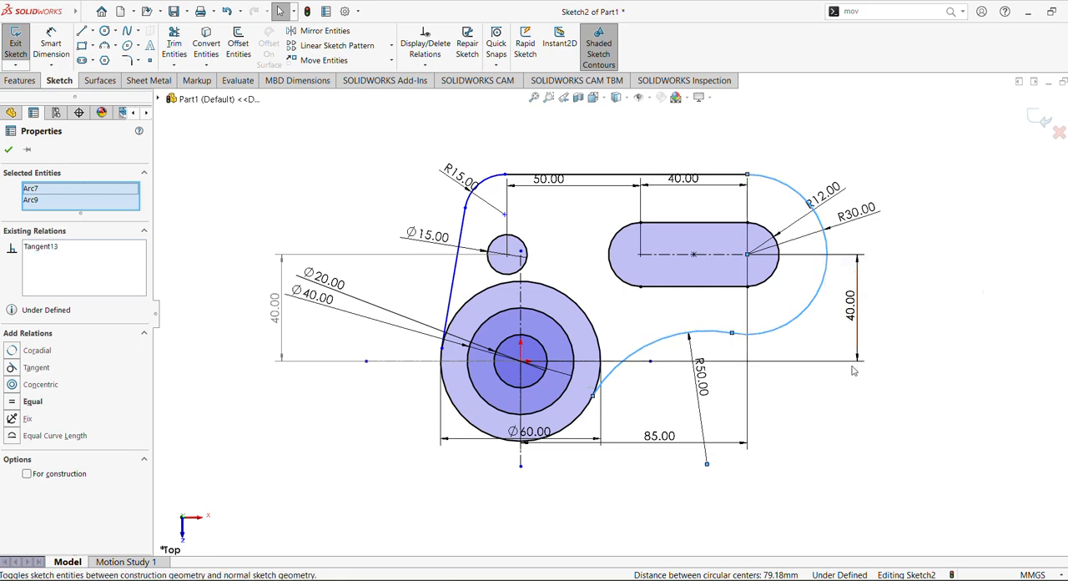
pyautogui.click(857, 407)
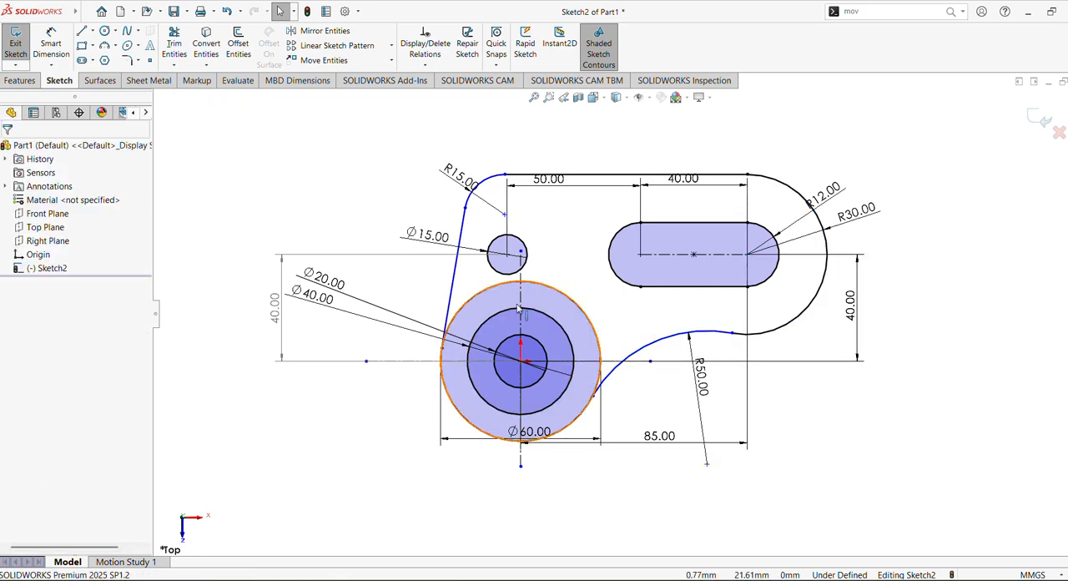
# Step: Add a tangent relation between the 50 mm arc and the 60 mm circle
pyautogui.click(638, 353)
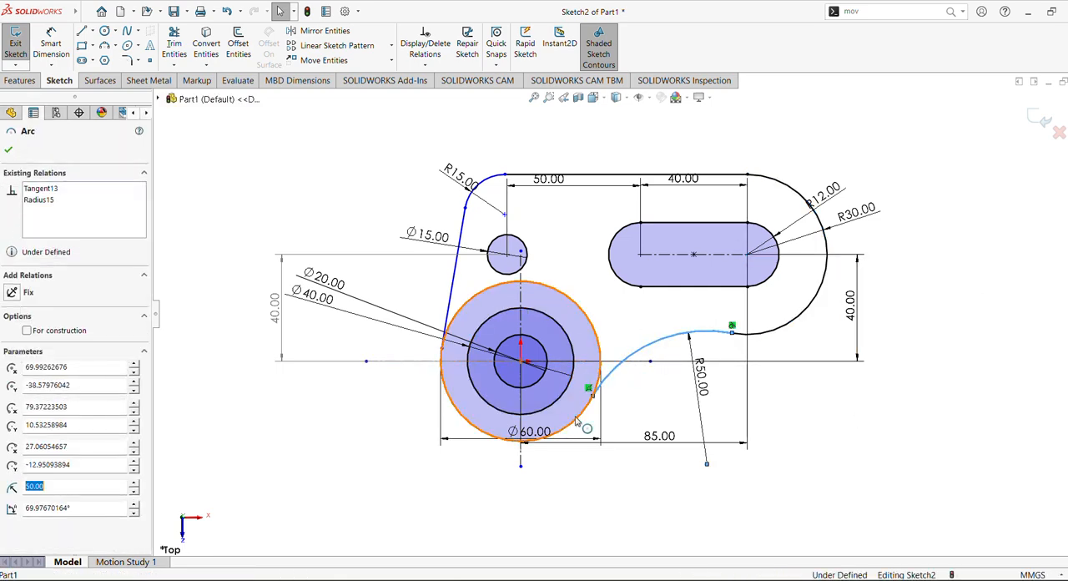
pyautogui.click(577, 424)
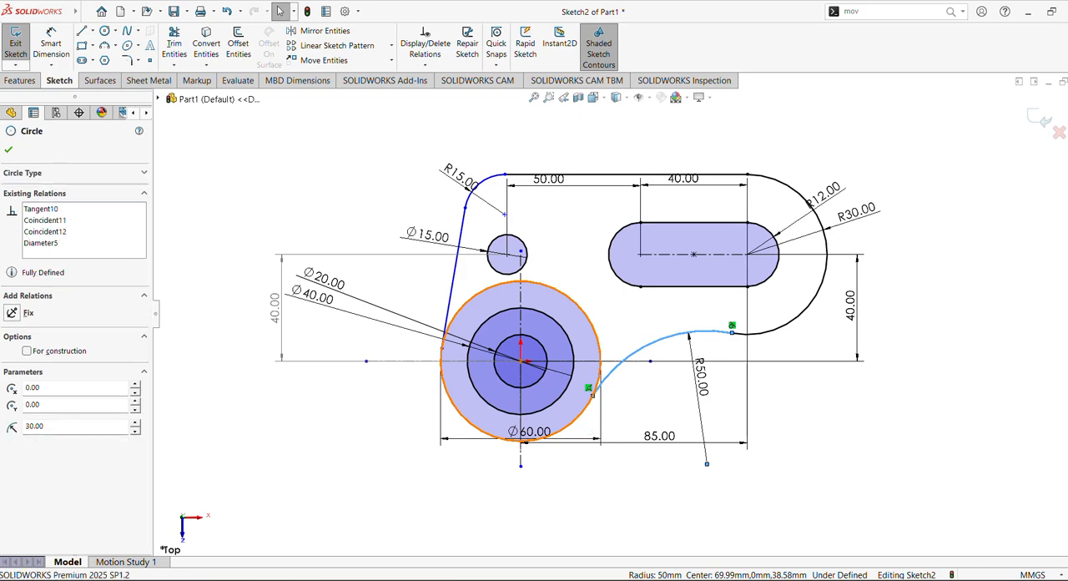
pyautogui.keyDown('ctrl'); pyautogui.click(620, 366); pyautogui.keyUp('ctrl')
pyautogui.click(628, 366)
pyautogui.click(589, 288)
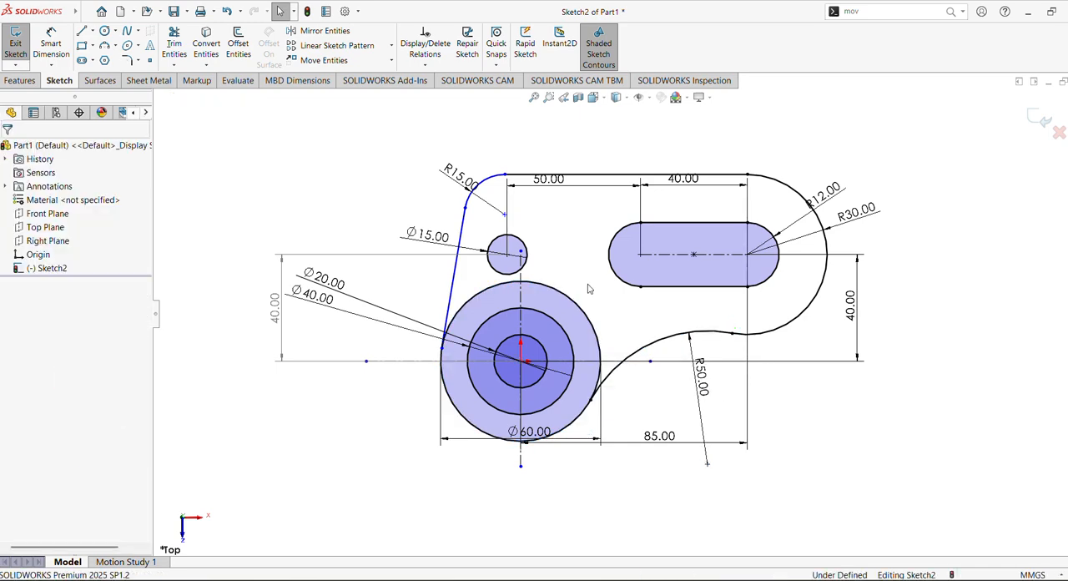
# Step: Check the slanted line's tangency to the 60 mm circle, and undo the alignment of the corner arc's upper endpoint with the small hole's centre
pyautogui.click(455, 286)
pyautogui.keyDown('ctrl'); pyautogui.click(482, 310); pyautogui.keyUp('ctrl')
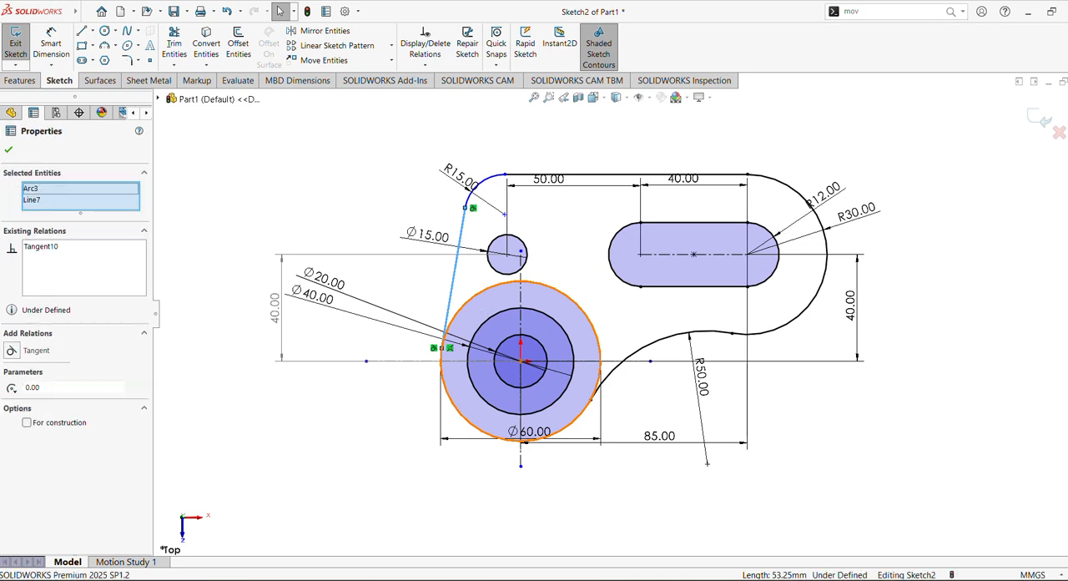
pyautogui.click(509, 247)
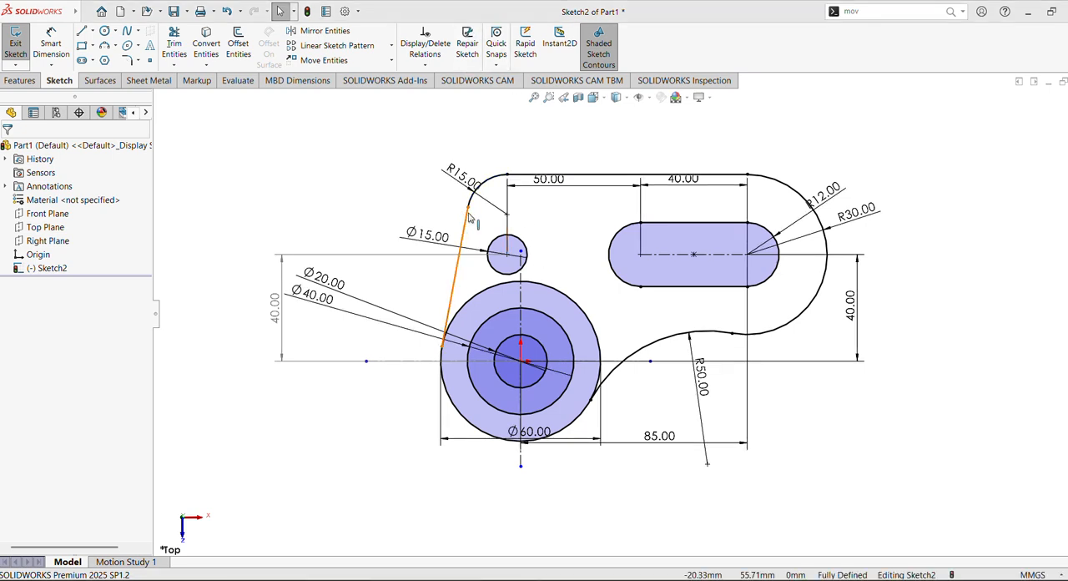
pyautogui.hotkey('ctrl', 'z')
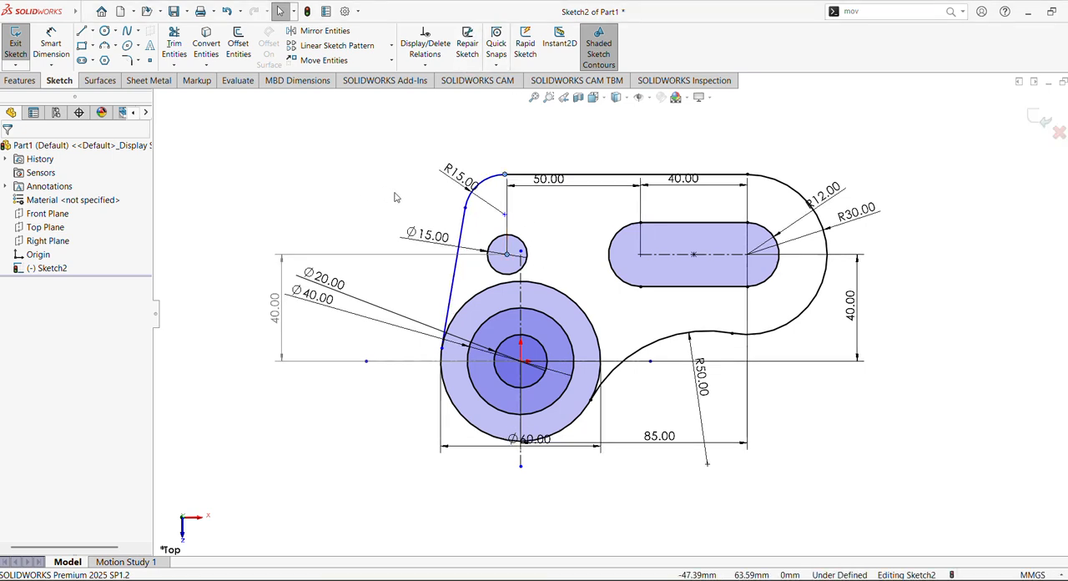
pyautogui.click(338, 182)
# Step: Add a vertical relation between the corner arc's upper endpoint and the small hole's centre
pyautogui.click(505, 177)
pyautogui.keyDown('ctrl'); pyautogui.click(508, 254); pyautogui.keyUp('ctrl')
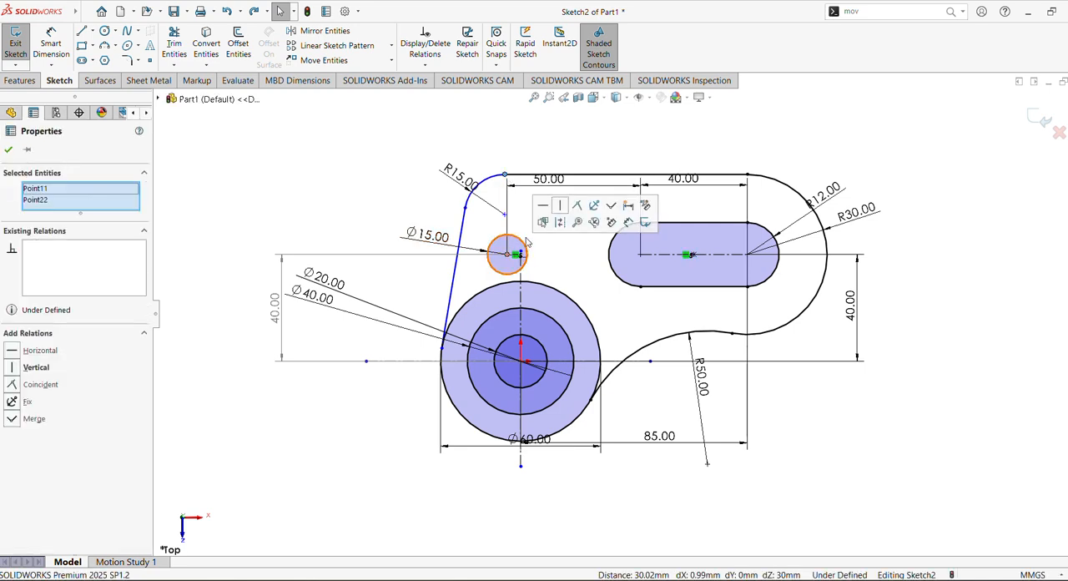
pyautogui.click(560, 205)
pyautogui.click(419, 190)
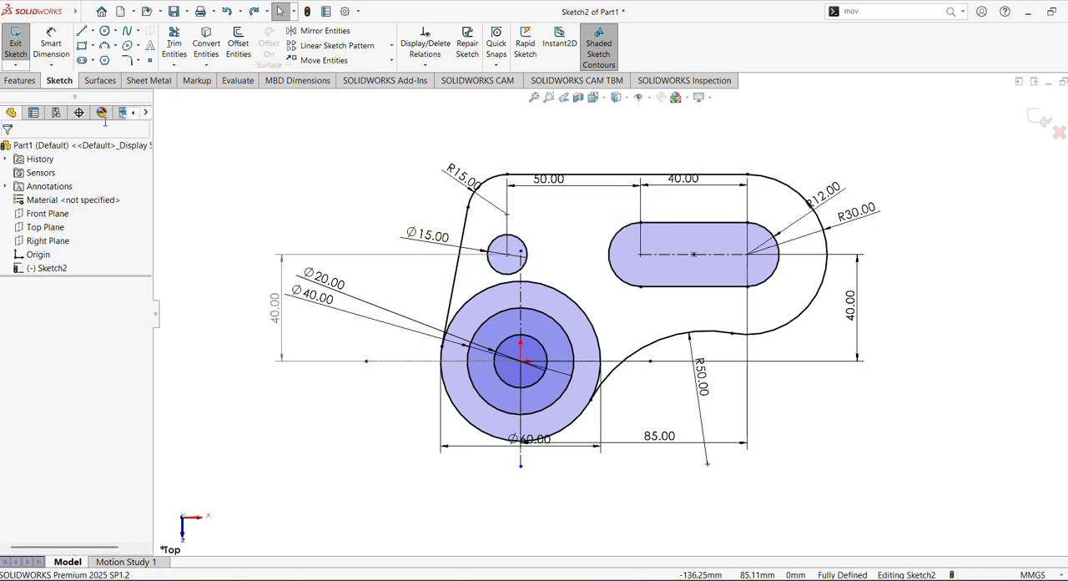
# Step: Trim the 60 mm circle inside the outer contour, including the leftover piece beside the 50 mm arc
pyautogui.click(173, 45)
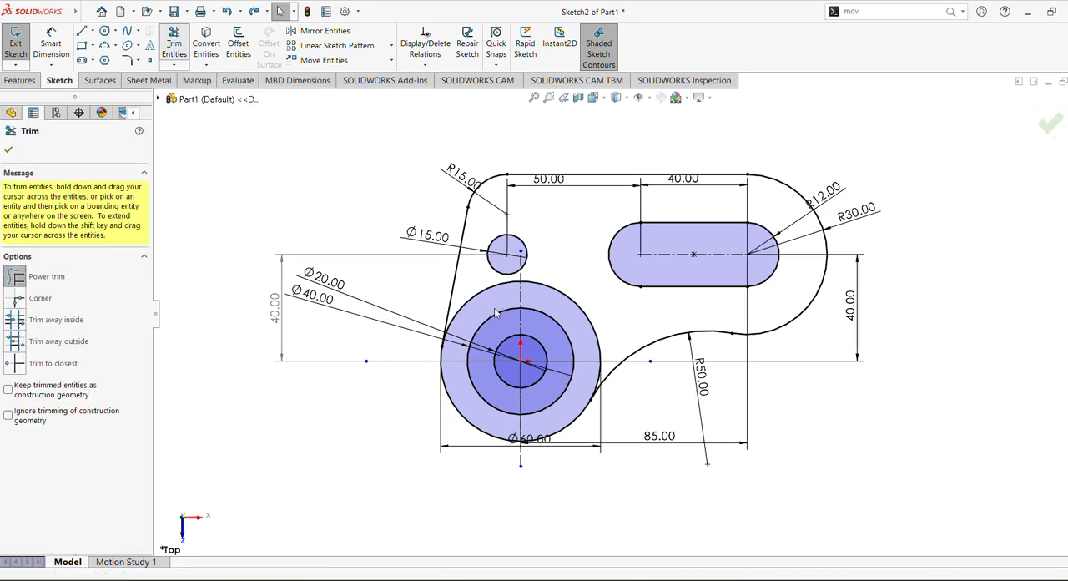
pyautogui.moveTo(571, 275); pyautogui.dragTo(570, 309)
pyautogui.moveTo(482, 276); pyautogui.dragTo(490, 302)
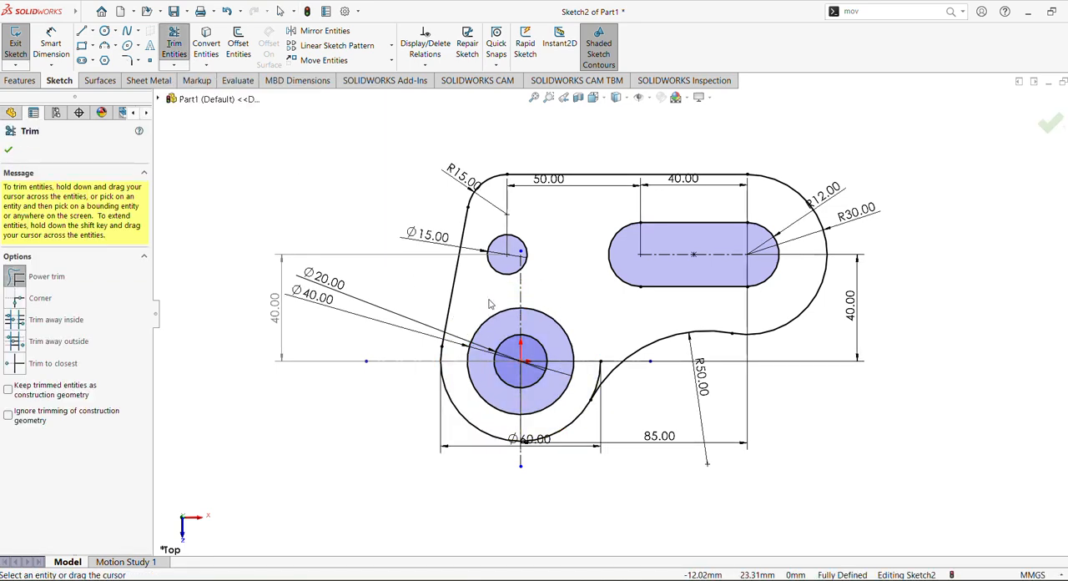
pyautogui.click(9, 150)
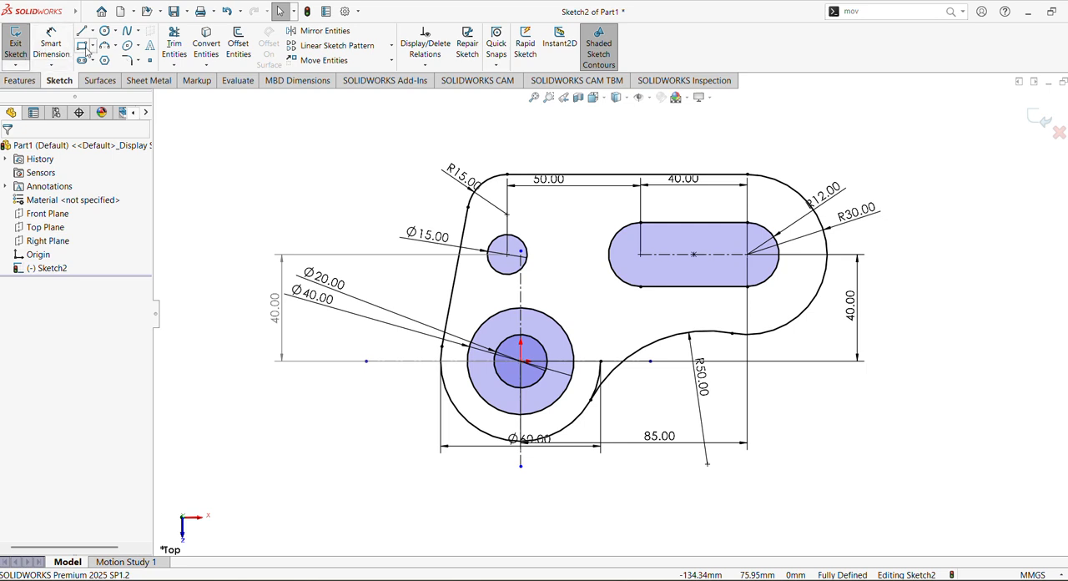
pyautogui.click(166, 53)
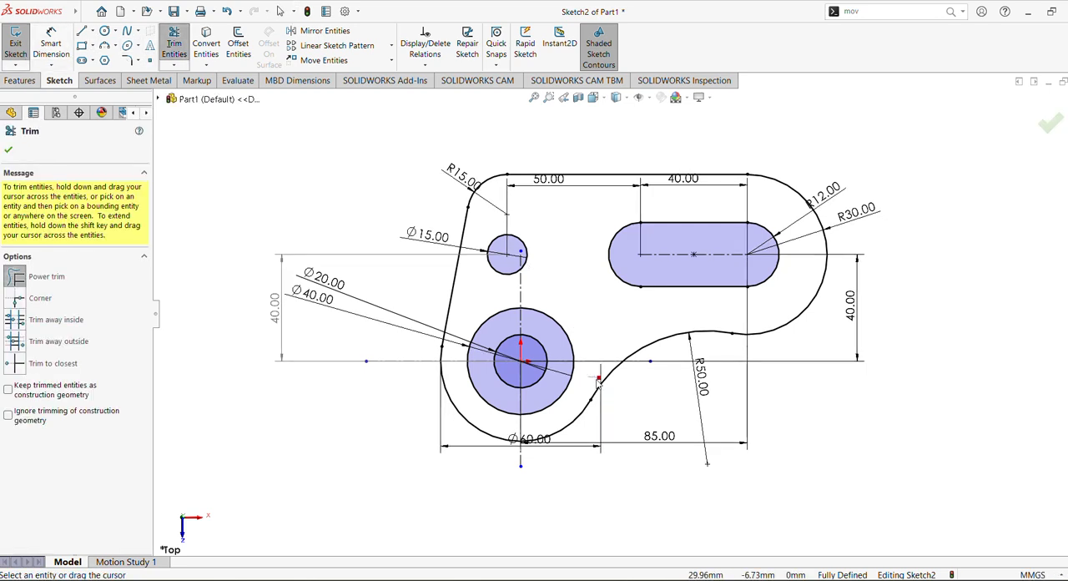
pyautogui.click(598, 379)
pyautogui.click(8, 152)
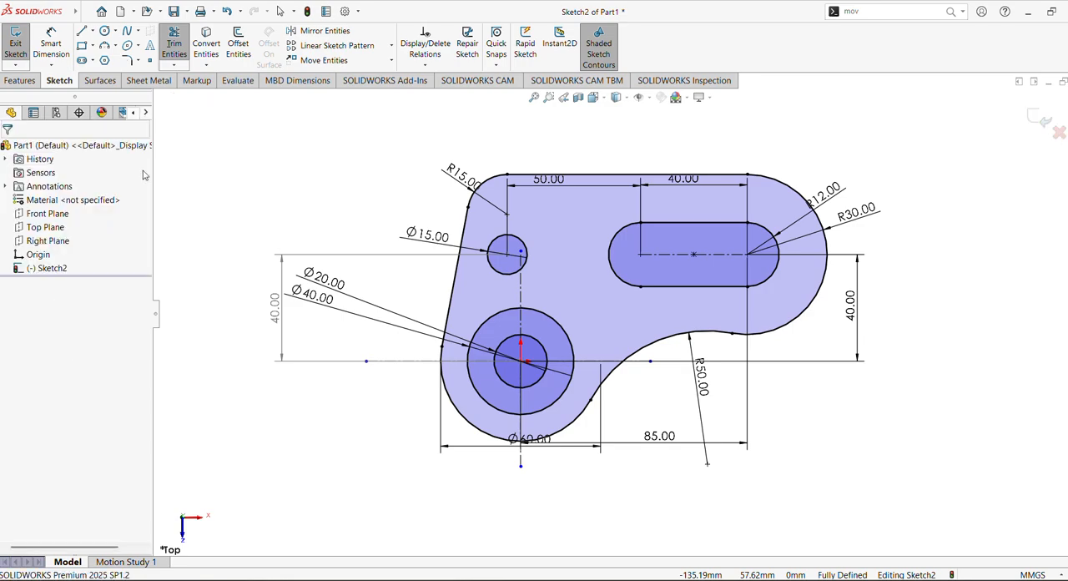
# Step: Extrude the plate region of the profile 15 mm, leaving out the small hole, slot and boss circles
pyautogui.moveTo(381, 322)
pyautogui.mouseDown(button='middle')
pyautogui.moveTo(381, 294)
pyautogui.moveTo(391, 373)
pyautogui.mouseUp(button='middle')
pyautogui.click(48, 268)
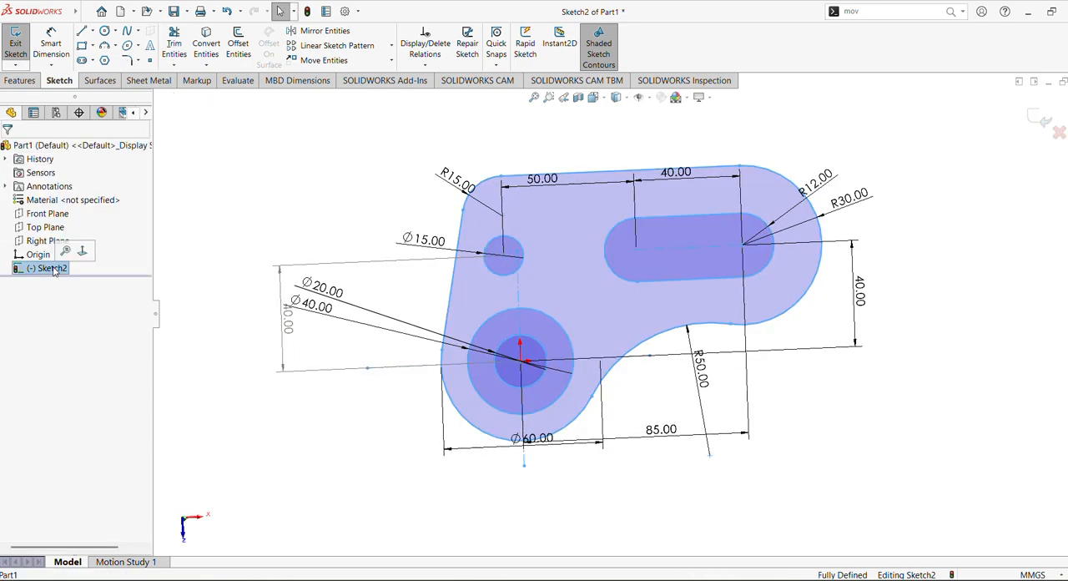
pyautogui.click(87, 252)
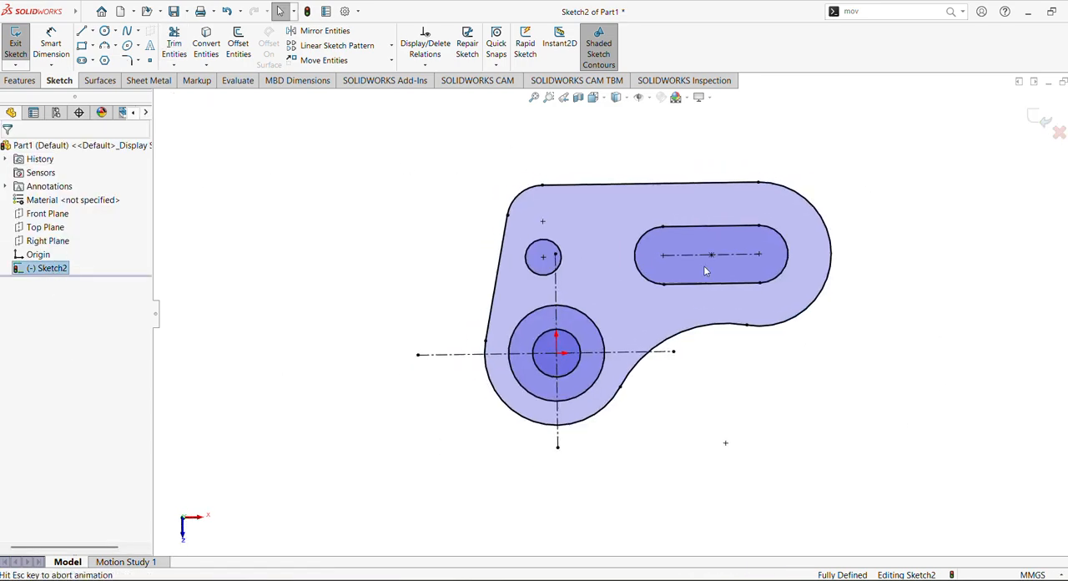
pyautogui.click(23, 80)
pyautogui.click(22, 43)
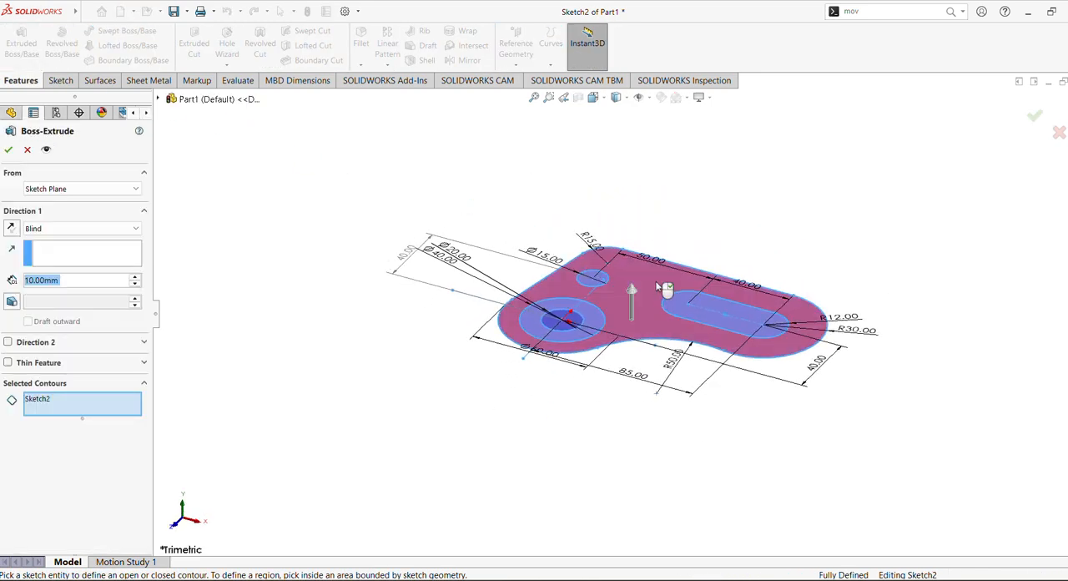
pyautogui.click(665, 288)
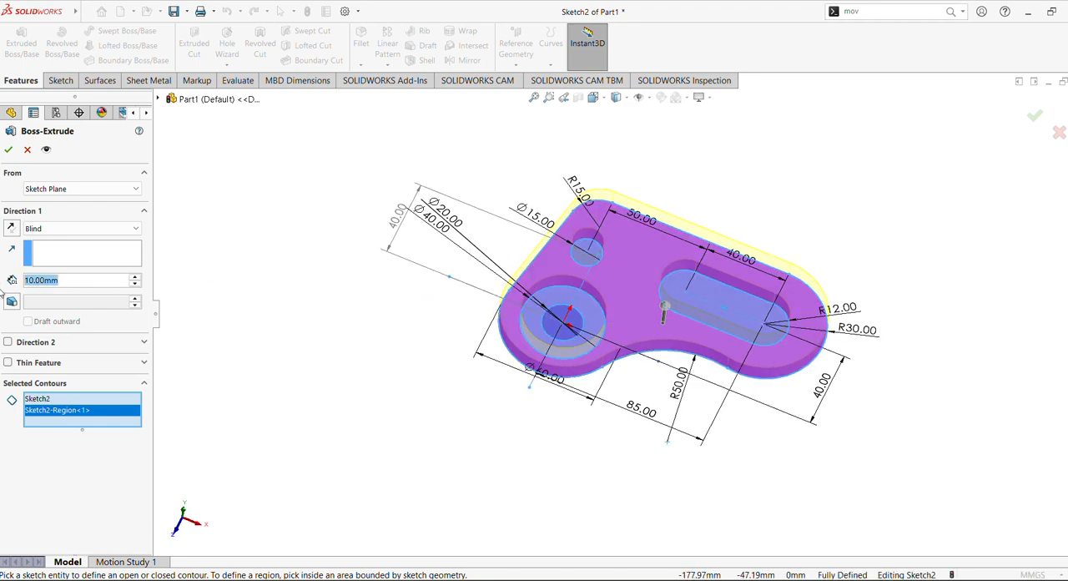
pyautogui.write('15')
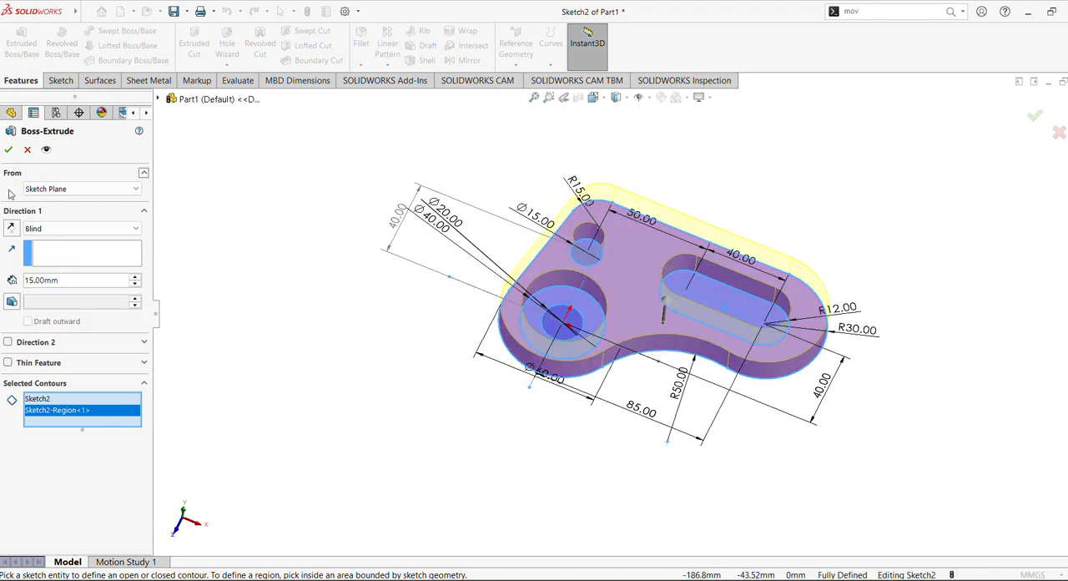
pyautogui.click(8, 149)
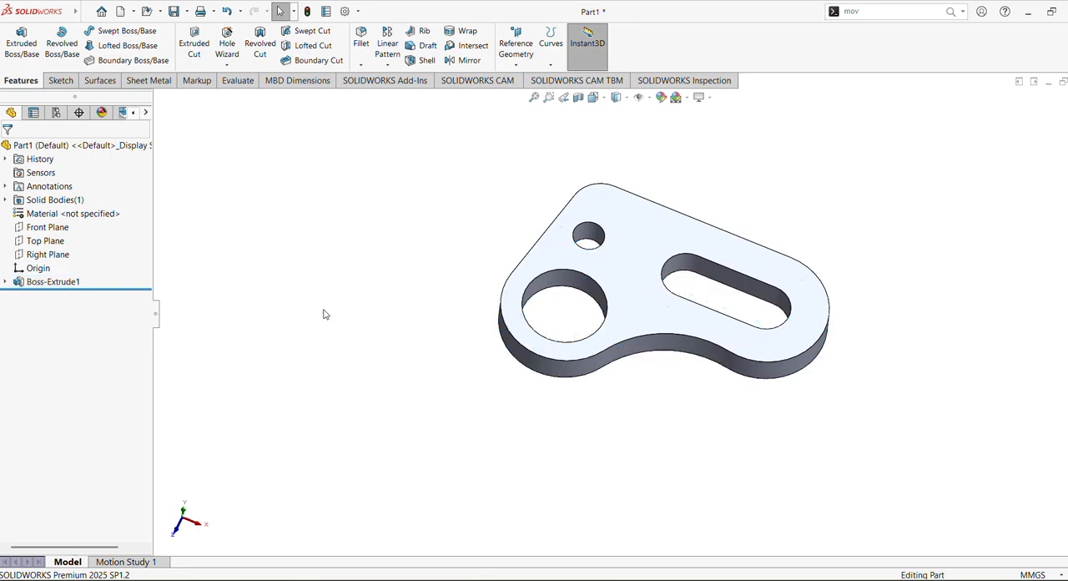
# Step: Inspect the extruded plate, open its sketch for editing, and exit the sketch without changes
pyautogui.moveTo(374, 444); pyautogui.dragTo(340, 385, button='middle')
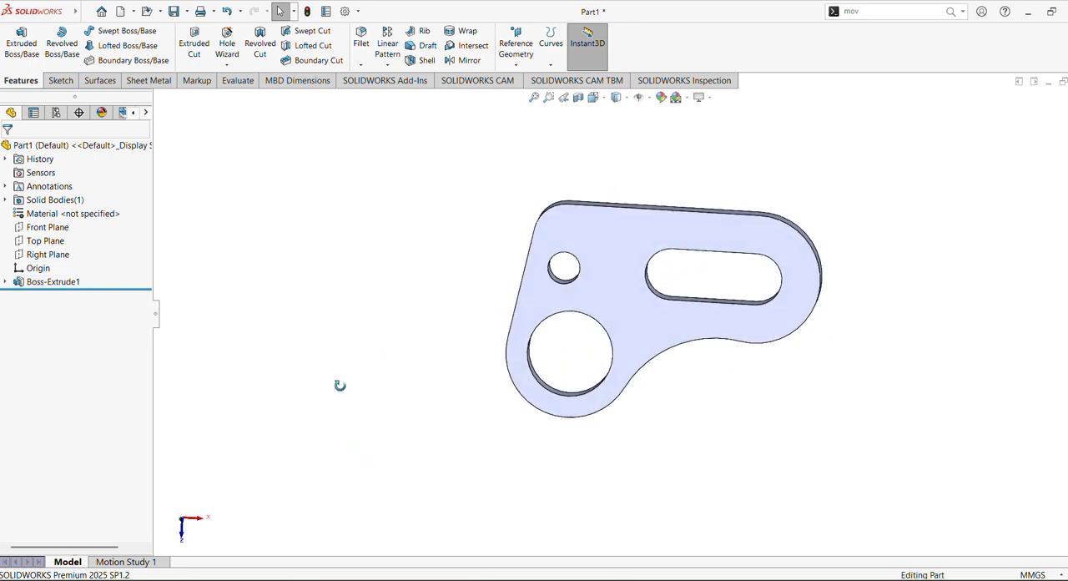
pyautogui.click(5, 282)
pyautogui.click(53, 296)
pyautogui.click(74, 259)
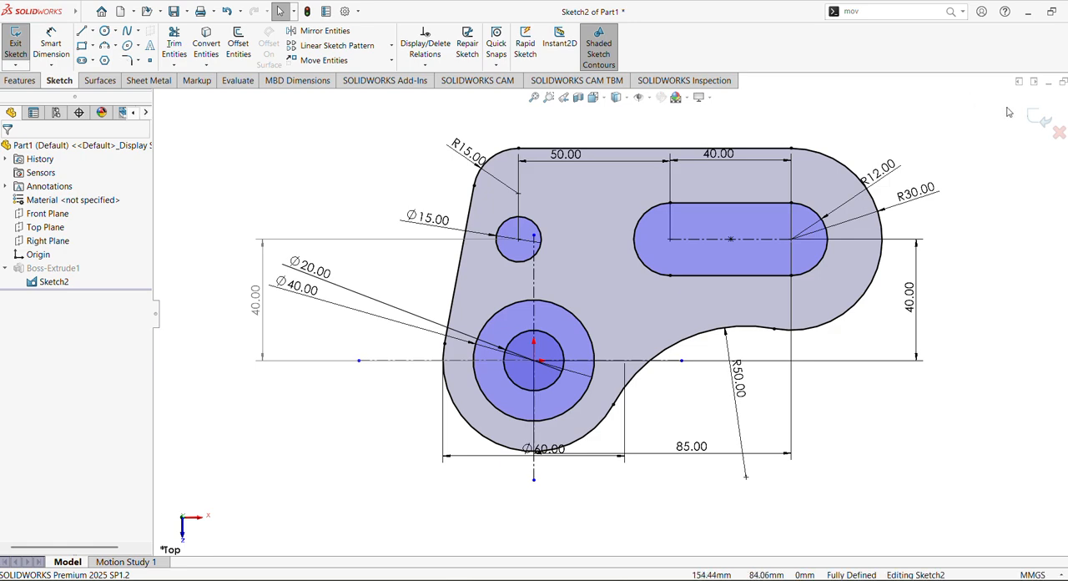
pyautogui.click(1039, 117)
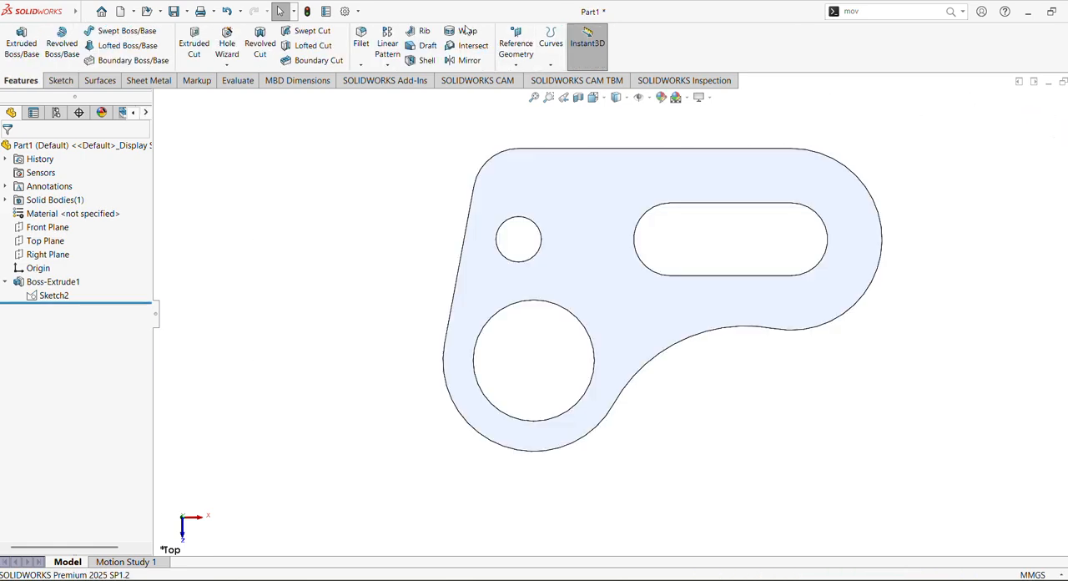
# Step: Start a boss extrusion from the plate's sketch, keeping only the ring region between the 20 mm and 40 mm circles as its contour
pyautogui.click(41, 294)
pyautogui.click(602, 579)
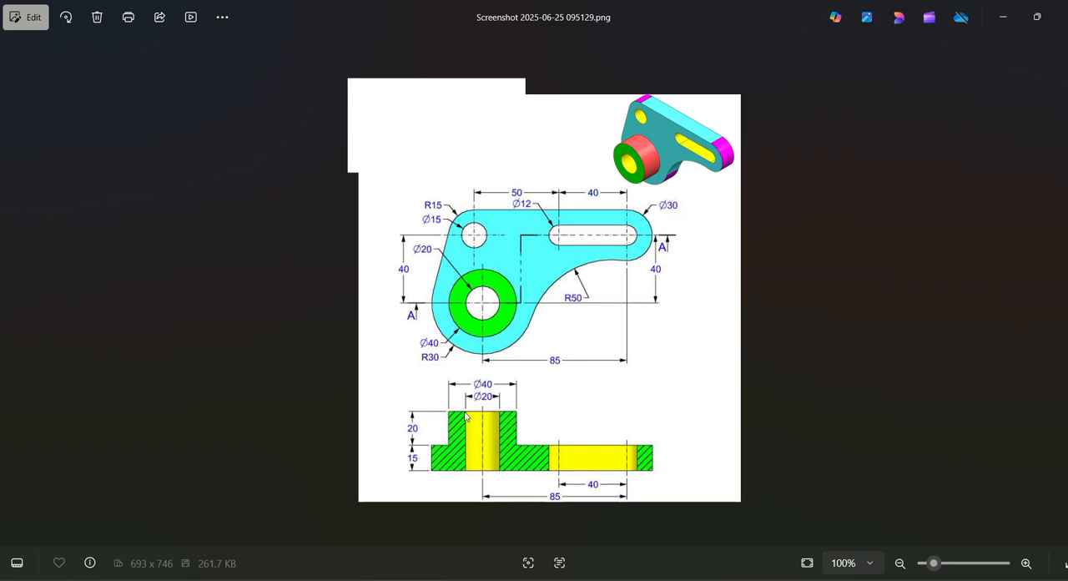
pyautogui.hotkey('alt', 'Tab')
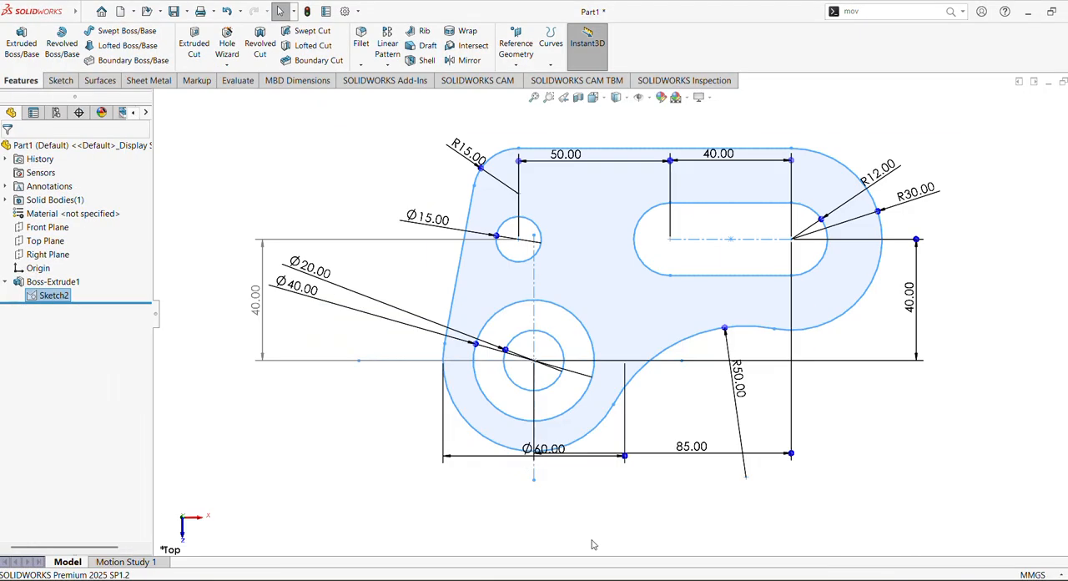
pyautogui.click(21, 43)
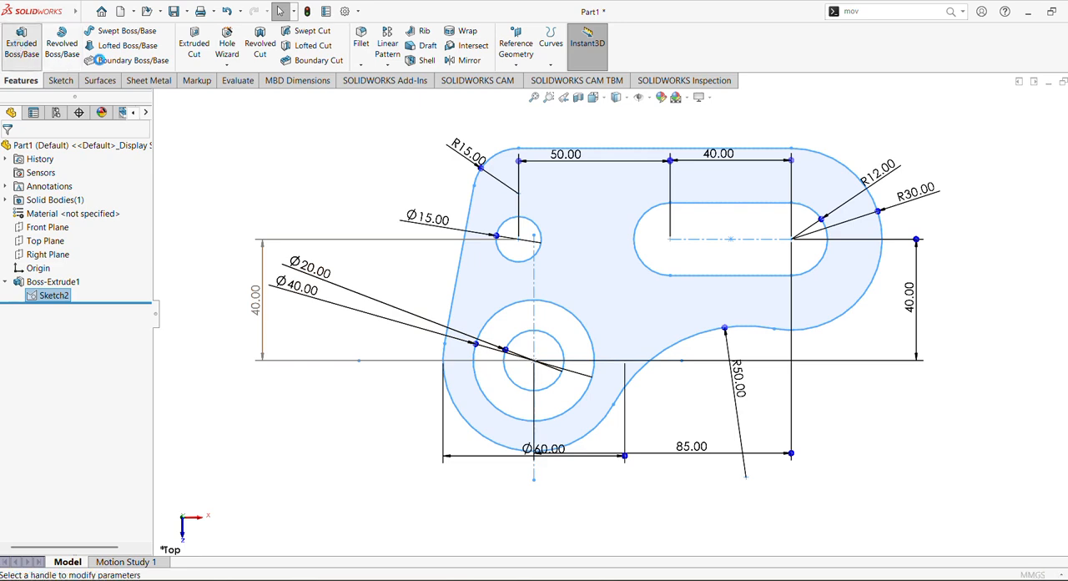
pyautogui.click(525, 317)
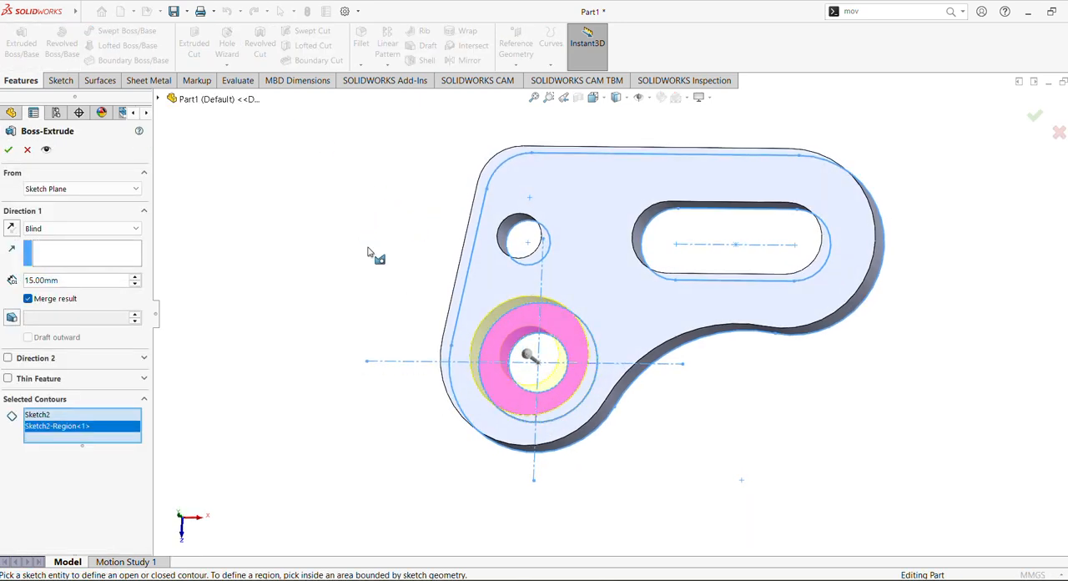
pyautogui.click(38, 414)
pyautogui.rightClick(52, 416)
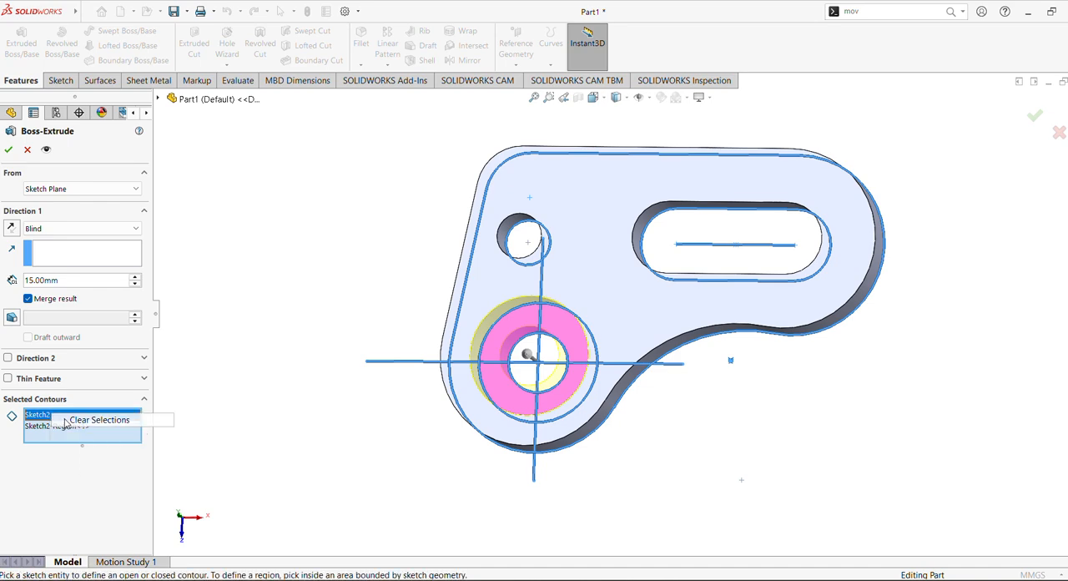
pyautogui.click(99, 419)
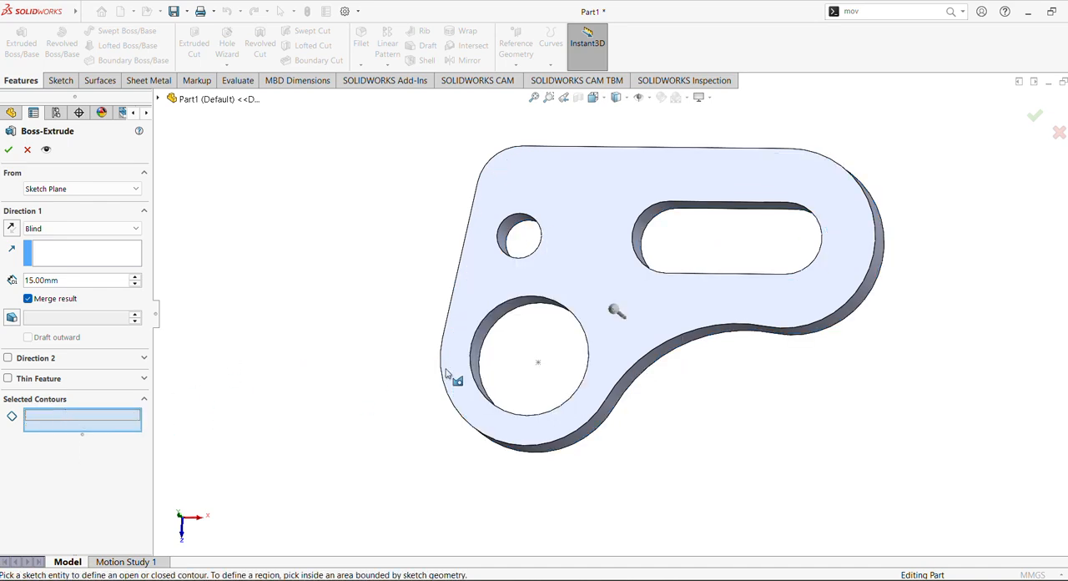
pyautogui.click(534, 330)
pyautogui.moveTo(412, 309); pyautogui.dragTo(425, 321, button='middle')
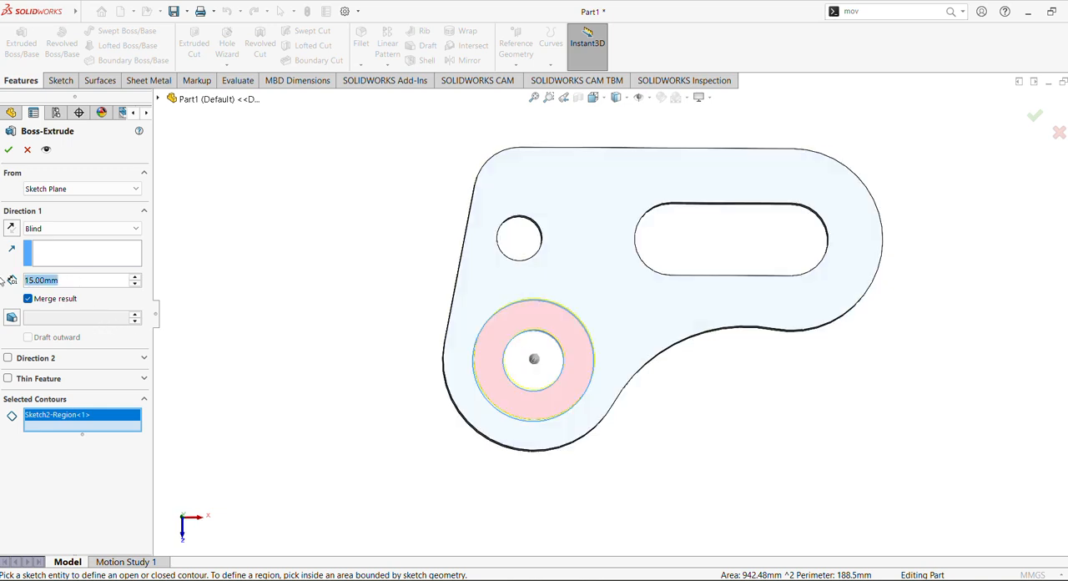
# Step: Set the ring extrusion's depth to 20 mm and complete the boss
pyautogui.write('20')
pyautogui.press('Return')
pyautogui.moveTo(345, 281)
pyautogui.mouseDown(button='middle')
pyautogui.moveTo(353, 302)
pyautogui.moveTo(342, 280)
pyautogui.moveTo(379, 181)
pyautogui.moveTo(374, 88)
pyautogui.moveTo(375, 258)
pyautogui.moveTo(387, 165)
pyautogui.moveTo(384, 374)
pyautogui.mouseUp(button='middle')
pyautogui.click(9, 151)
# Step: Change the boss extrusion's end condition to Mid Plane
pyautogui.click(39, 310)
pyautogui.click(48, 281)
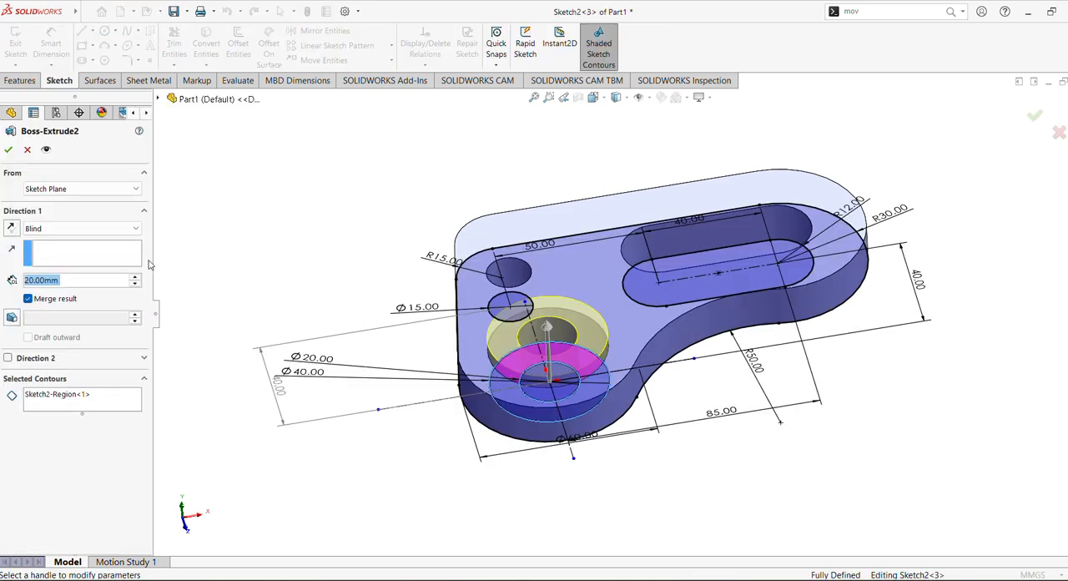
pyautogui.click(67, 235)
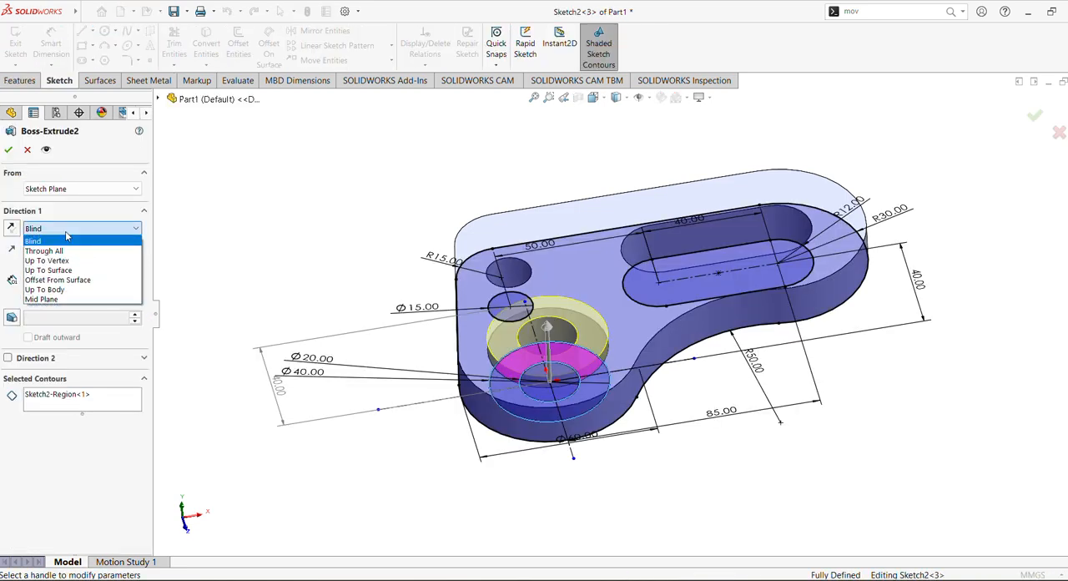
pyautogui.click(41, 298)
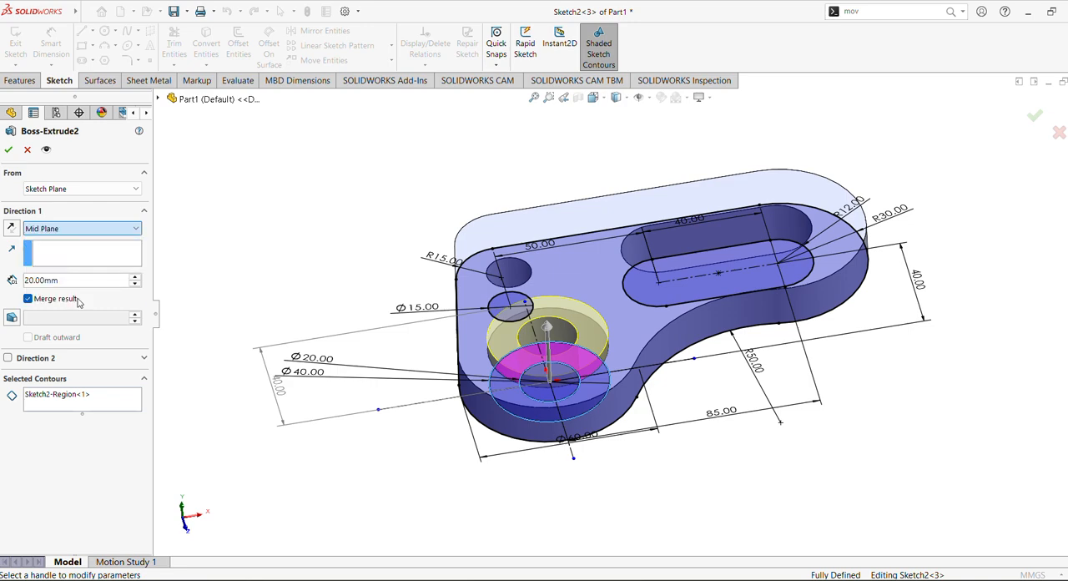
pyautogui.click(7, 149)
# Step: Change the plate extrusion's end condition to Mid Plane and check the plate and boss from an angle
pyautogui.click(50, 282)
pyautogui.click(68, 241)
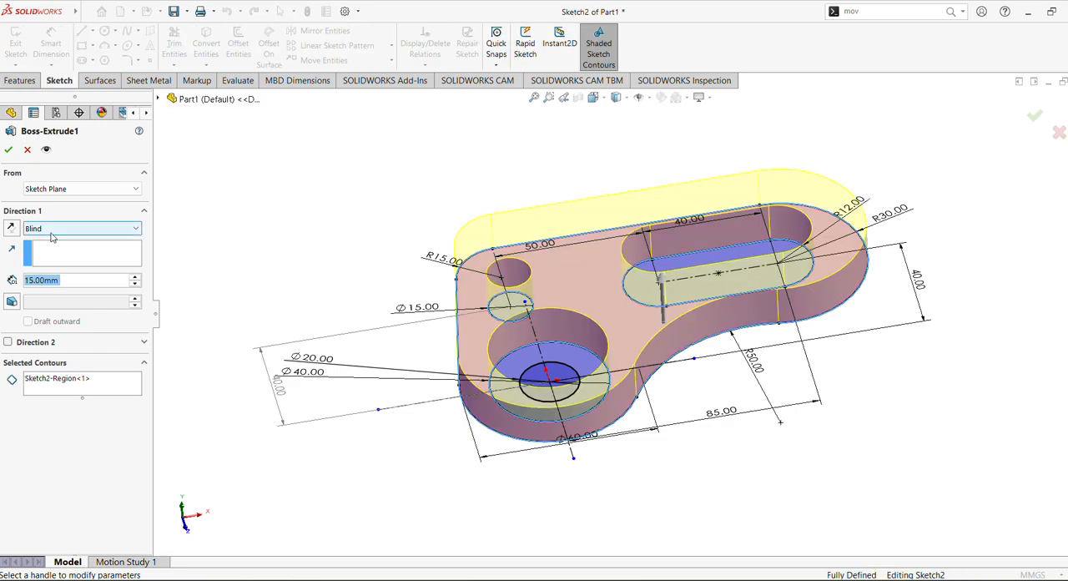
pyautogui.click(53, 235)
pyautogui.click(55, 289)
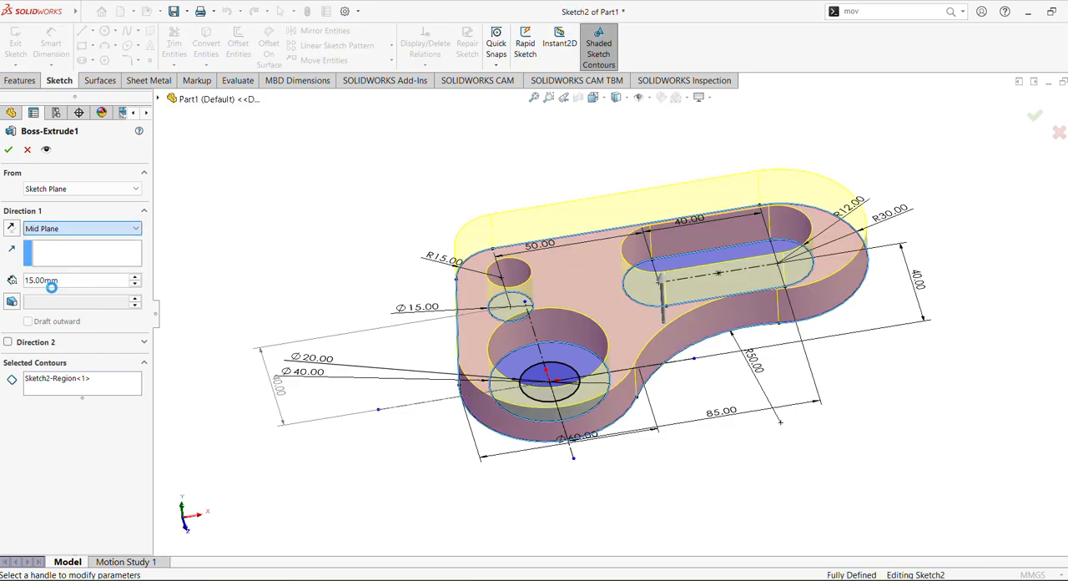
pyautogui.click(7, 149)
pyautogui.moveTo(253, 226)
pyautogui.mouseDown(button='middle')
pyautogui.moveTo(350, 246)
pyautogui.moveTo(358, 179)
pyautogui.moveTo(339, 340)
pyautogui.moveTo(377, 442)
pyautogui.moveTo(375, 387)
pyautogui.mouseUp(button='middle')
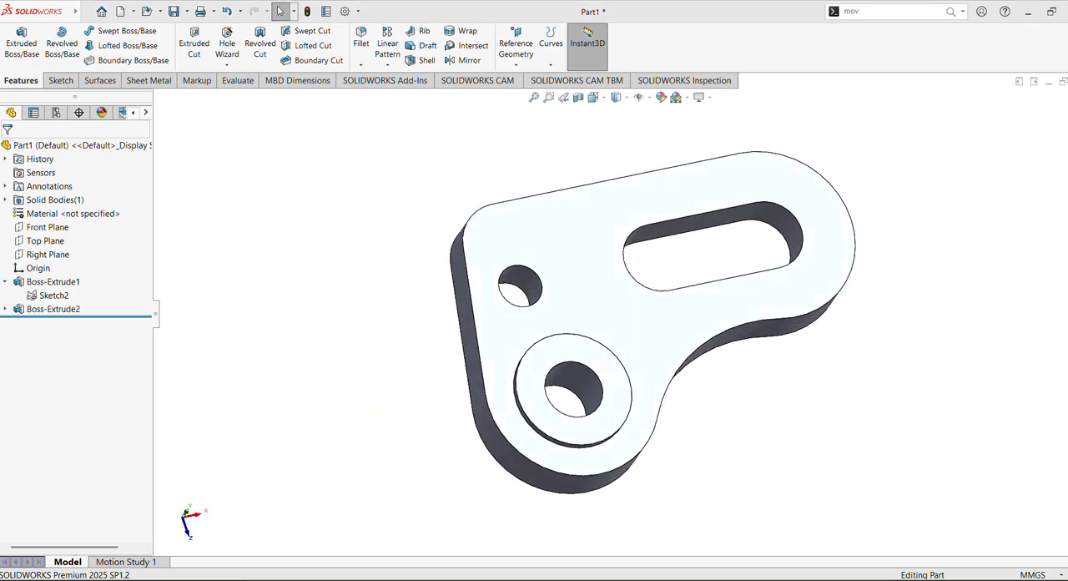
# Step: Check the section heights in the reference drawing and set the plate extrusion's end condition back to Blind
pyautogui.click(576, 579)
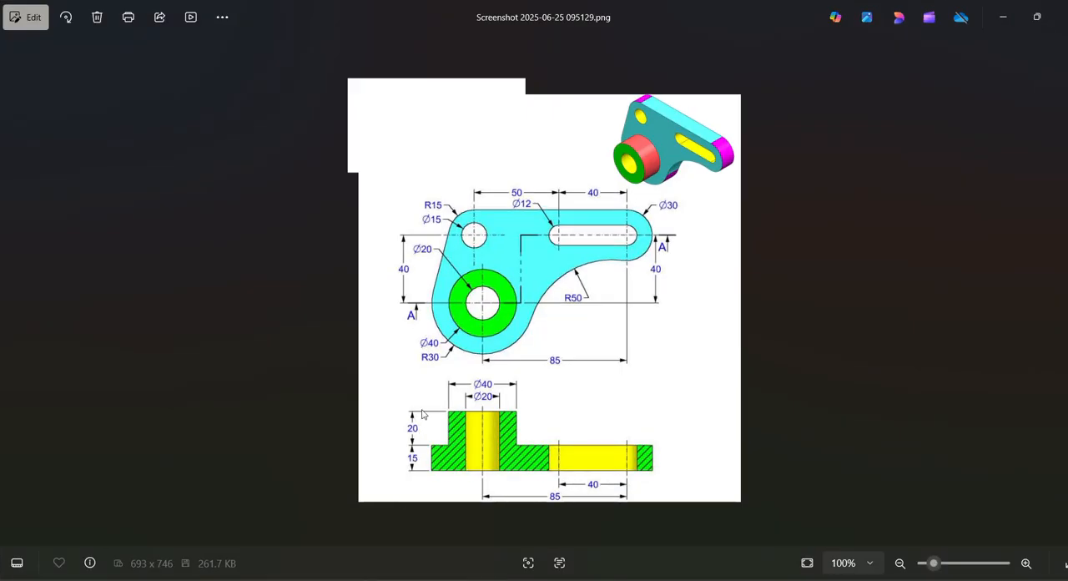
pyautogui.click(557, 579)
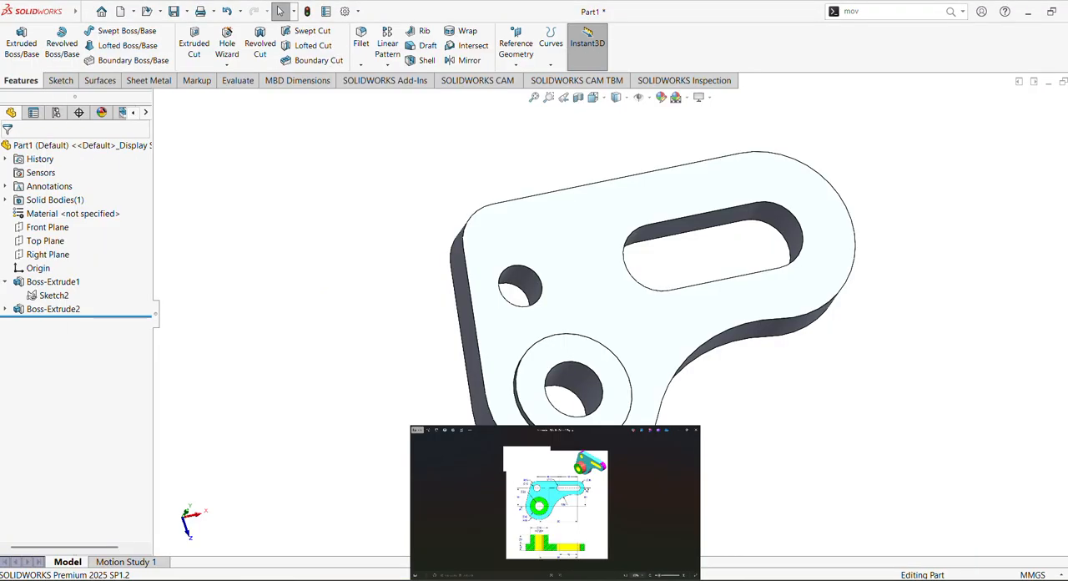
pyautogui.click(557, 579)
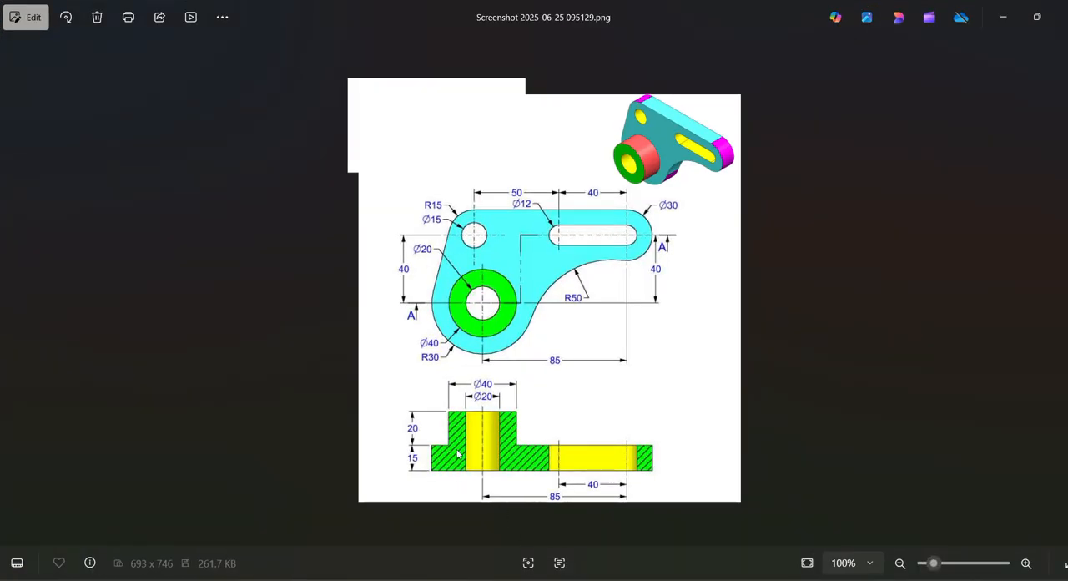
pyautogui.click(557, 579)
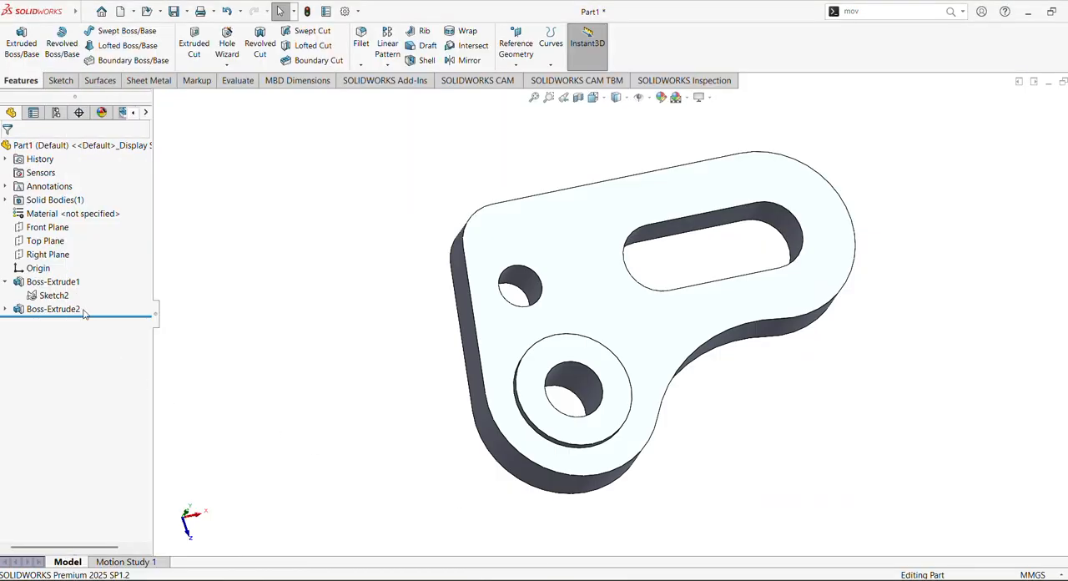
pyautogui.click(59, 282)
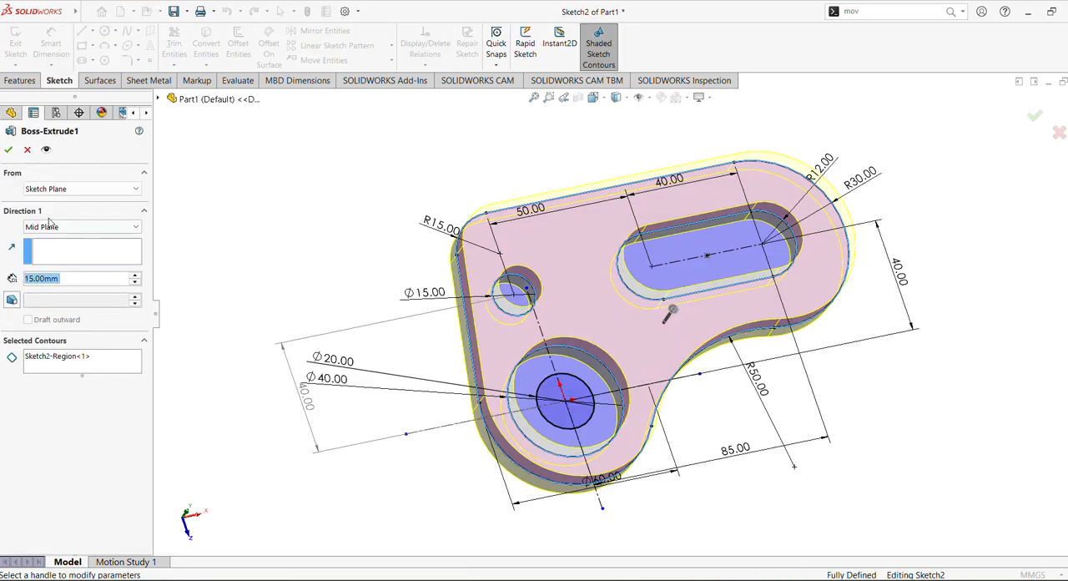
pyautogui.click(52, 228)
pyautogui.click(51, 239)
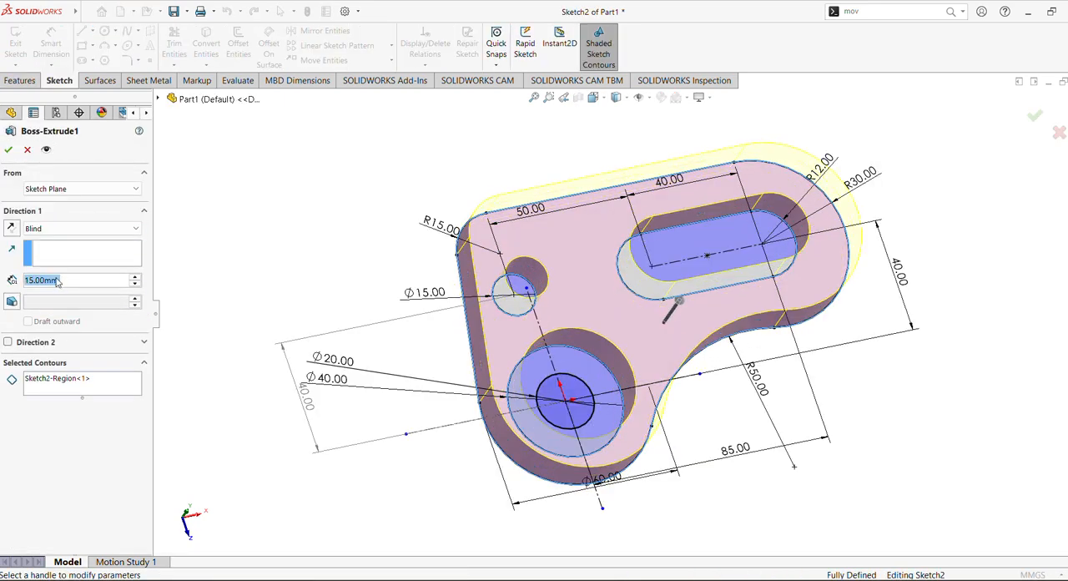
pyautogui.click(8, 149)
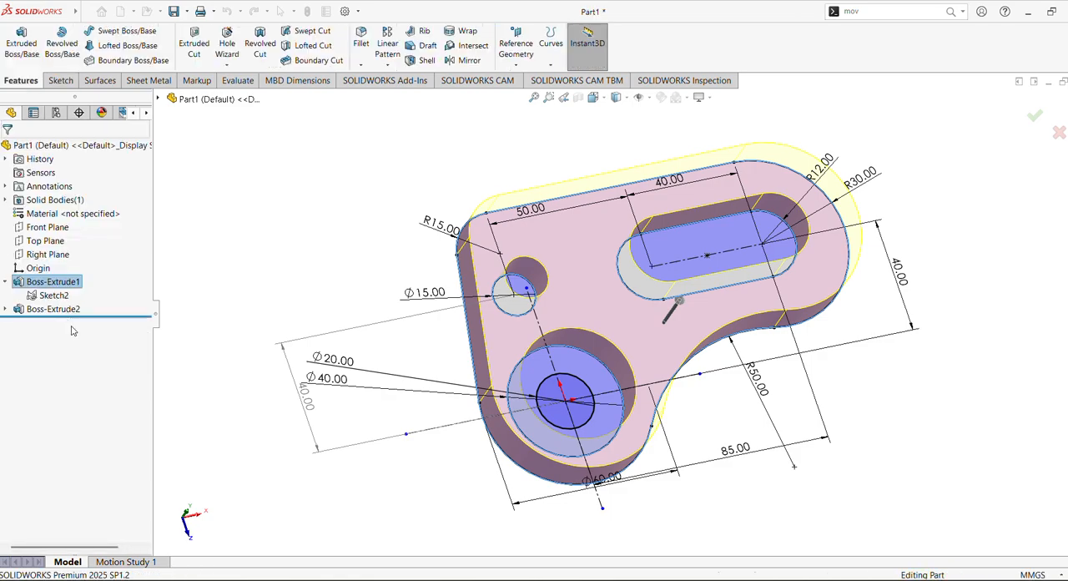
# Step: Edit the boss extrusion to a Blind end condition with a depth of 15+20 mm
pyautogui.click(51, 308)
pyautogui.click(62, 272)
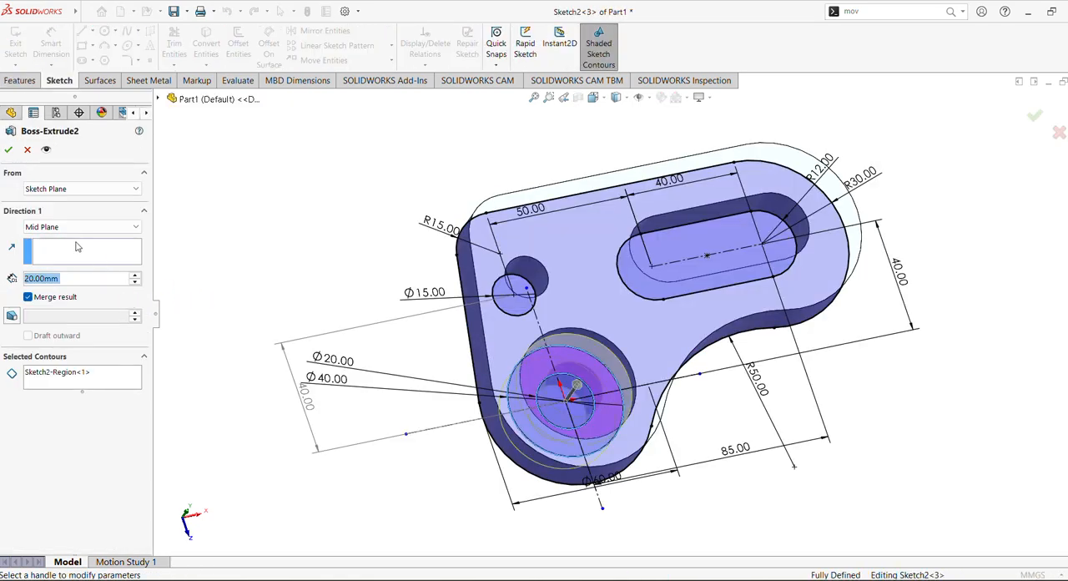
pyautogui.moveTo(312, 314); pyautogui.dragTo(309, 183, button='middle')
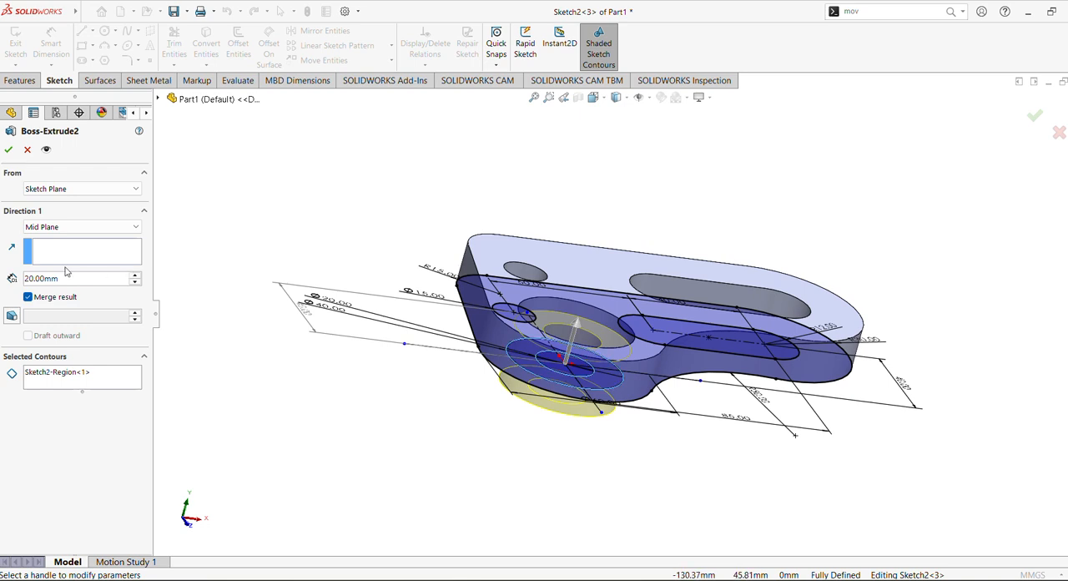
pyautogui.click(75, 227)
pyautogui.click(69, 242)
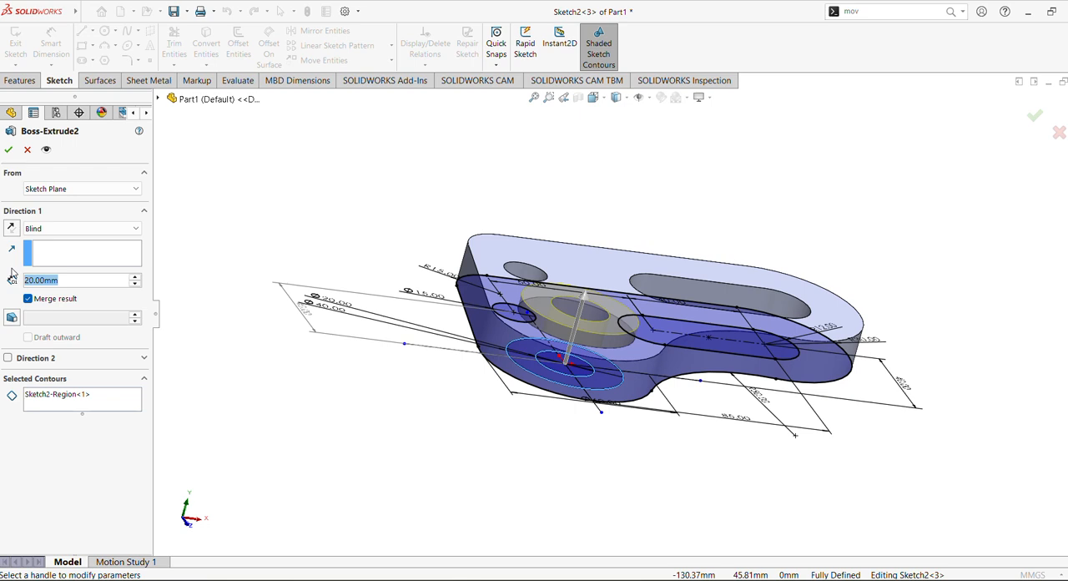
pyautogui.write('15+')
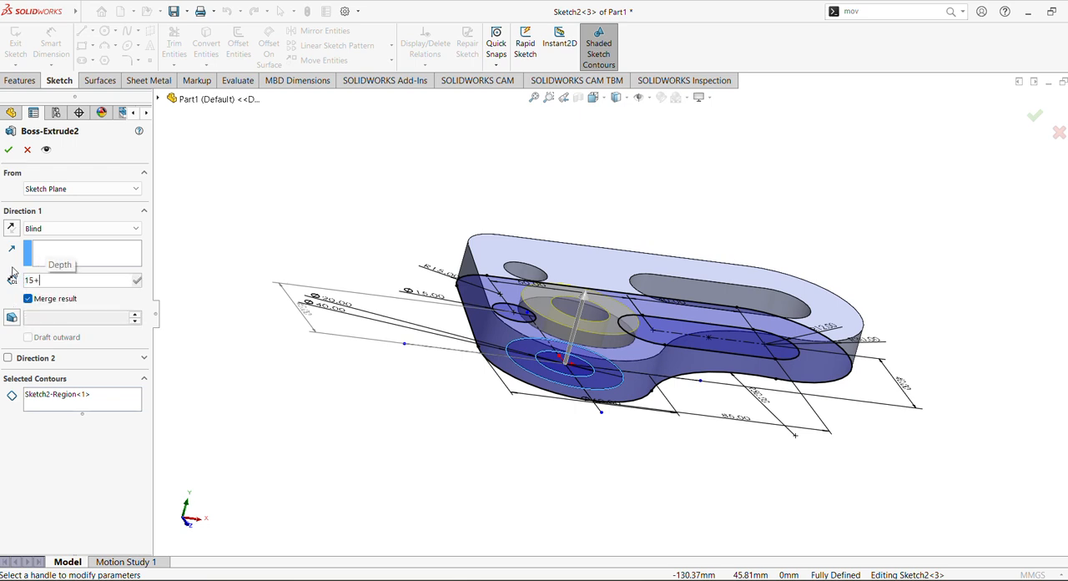
pyautogui.write('2')
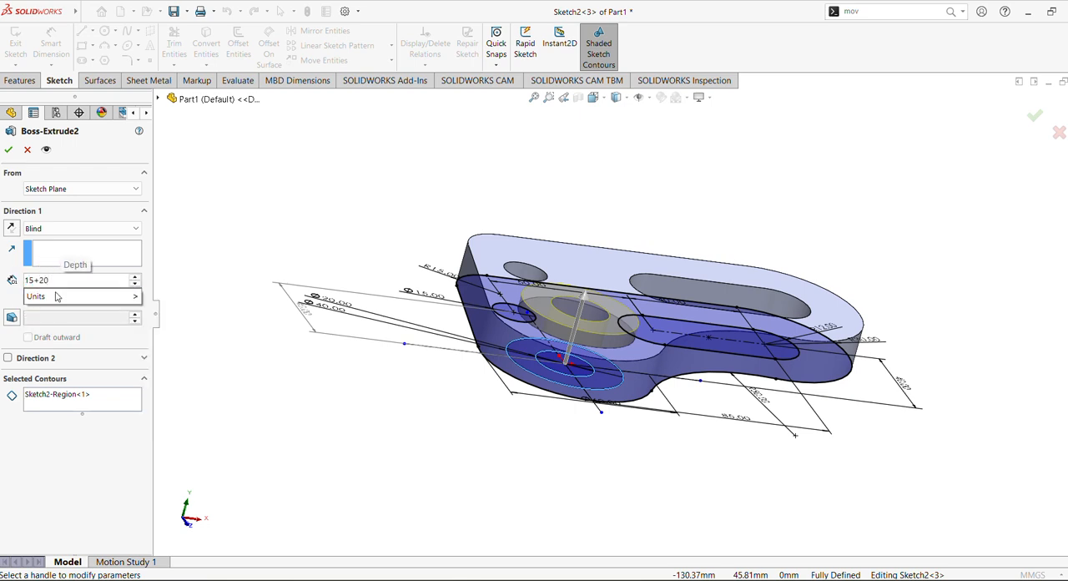
pyautogui.write('0')
pyautogui.press('Return')
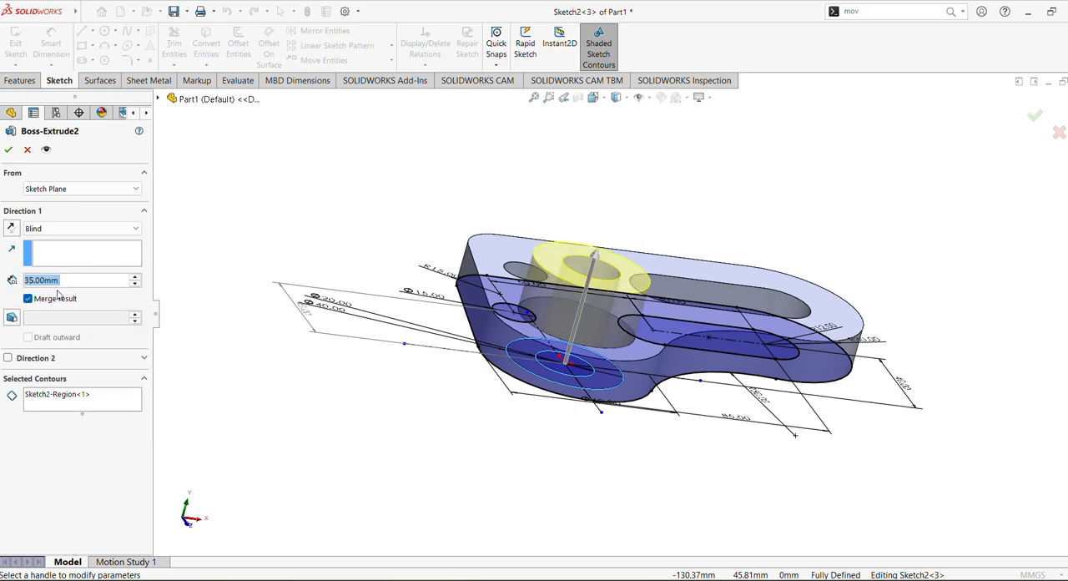
pyautogui.click(8, 149)
pyautogui.moveTo(377, 285); pyautogui.dragTo(458, 221, button='middle')
pyautogui.moveTo(458, 158); pyautogui.dragTo(567, 253, button='middle')
pyautogui.click(554, 321)
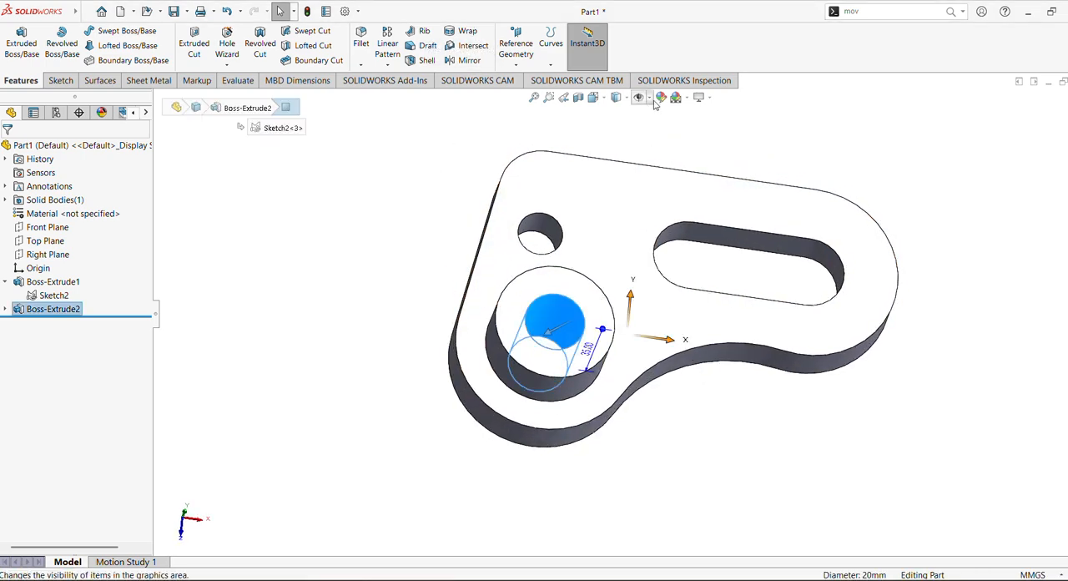
pyautogui.click(595, 96)
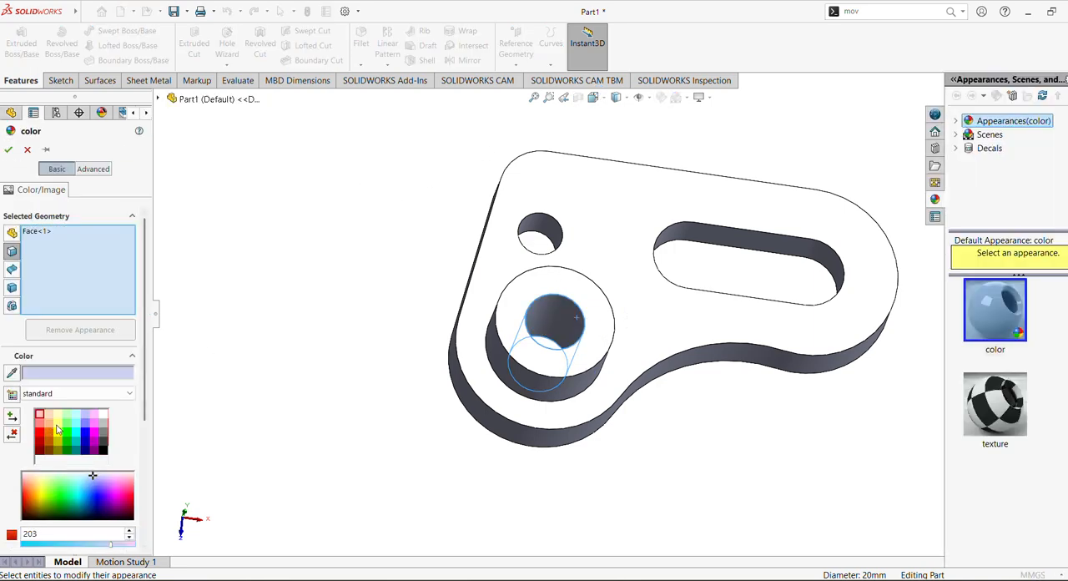
pyautogui.click(58, 426)
pyautogui.moveTo(327, 288); pyautogui.dragTo(297, 393, button='middle')
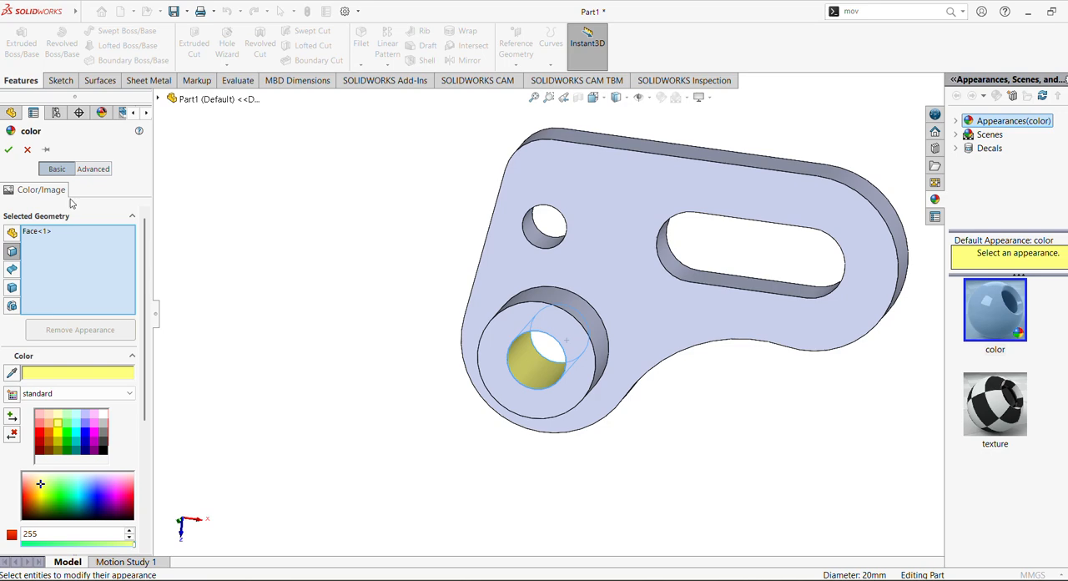
pyautogui.click(28, 150)
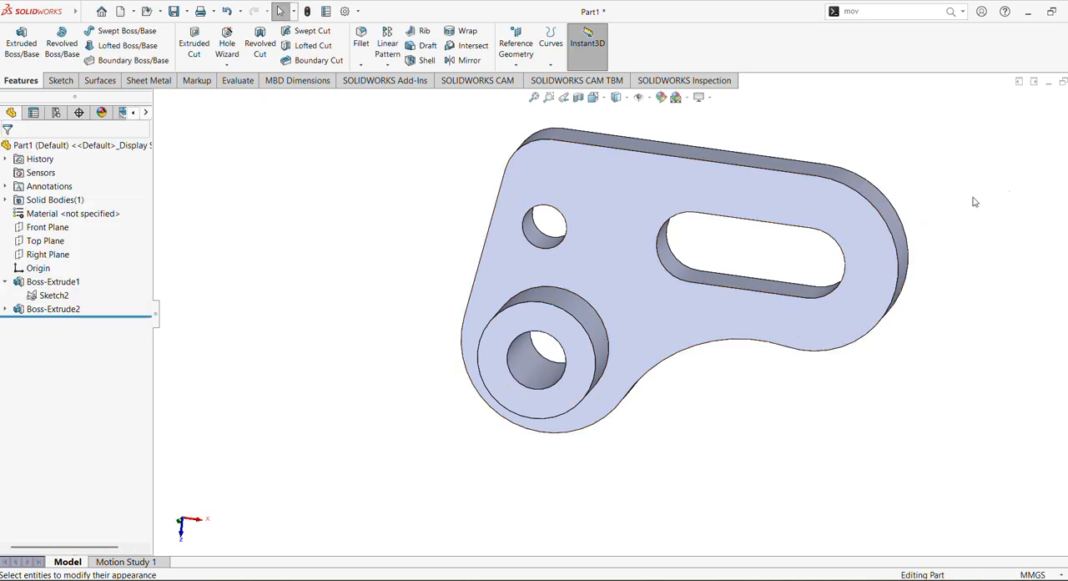
# Step: Apply a light beige appearance from the Metal library to the whole part and colour the boss hole's inner face yellow
pyautogui.click(1067, 202)
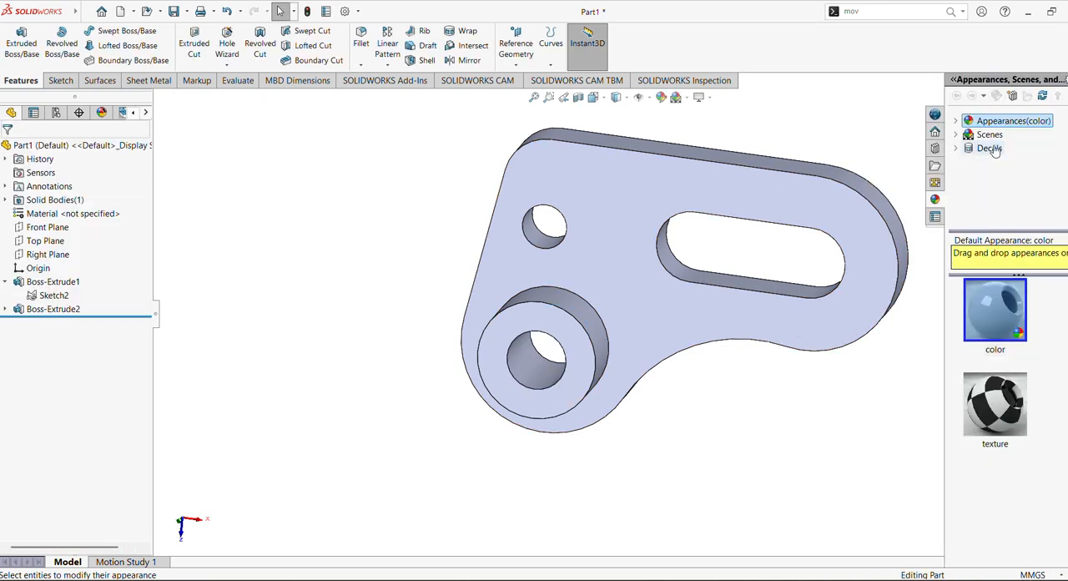
pyautogui.click(957, 122)
pyautogui.doubleClick(998, 149)
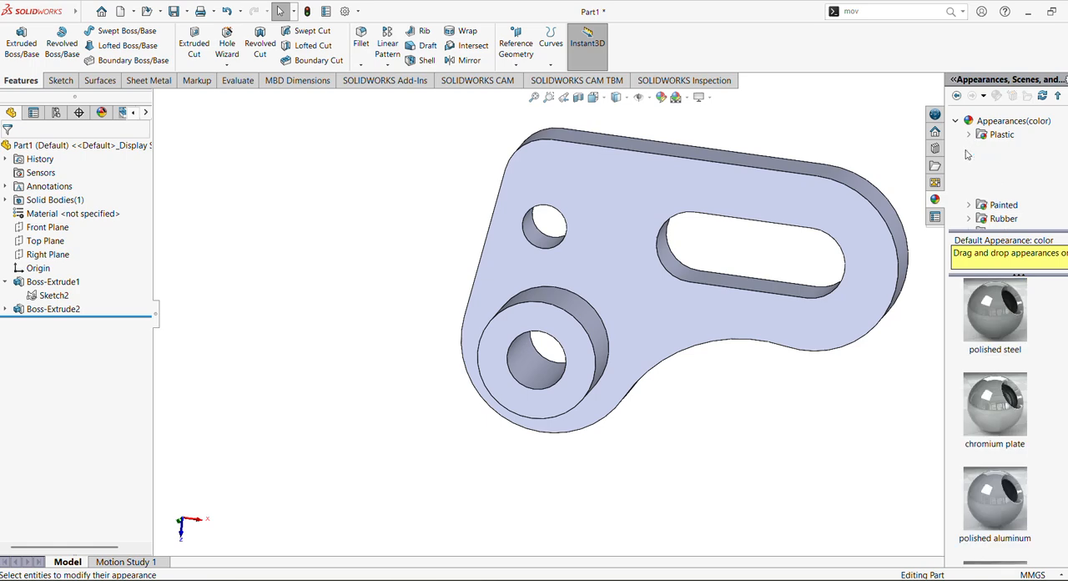
pyautogui.click(1012, 136)
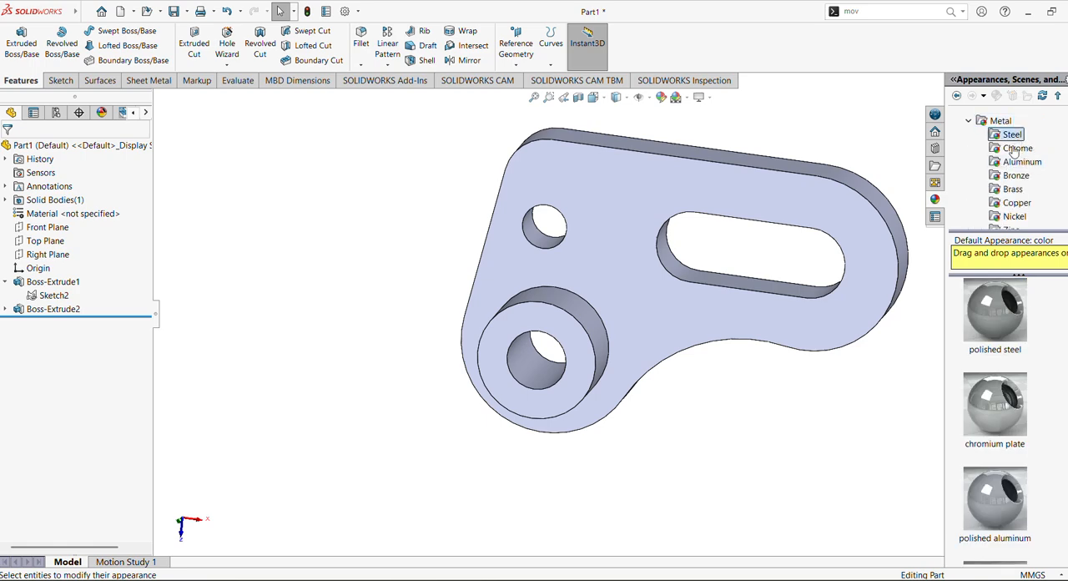
pyautogui.moveTo(1004, 493); pyautogui.dragTo(538, 372)
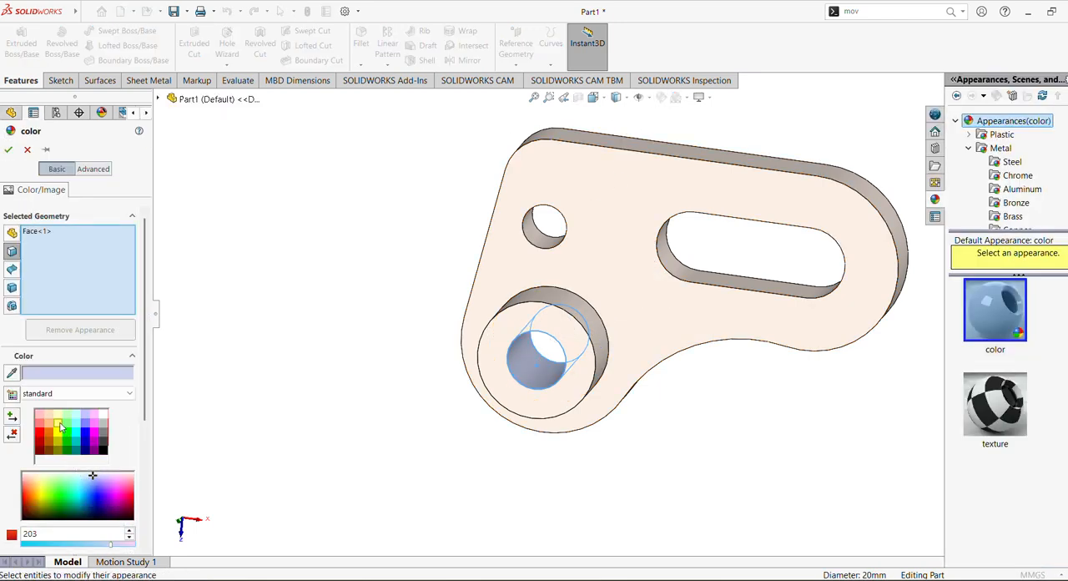
pyautogui.click(59, 425)
pyautogui.click(9, 149)
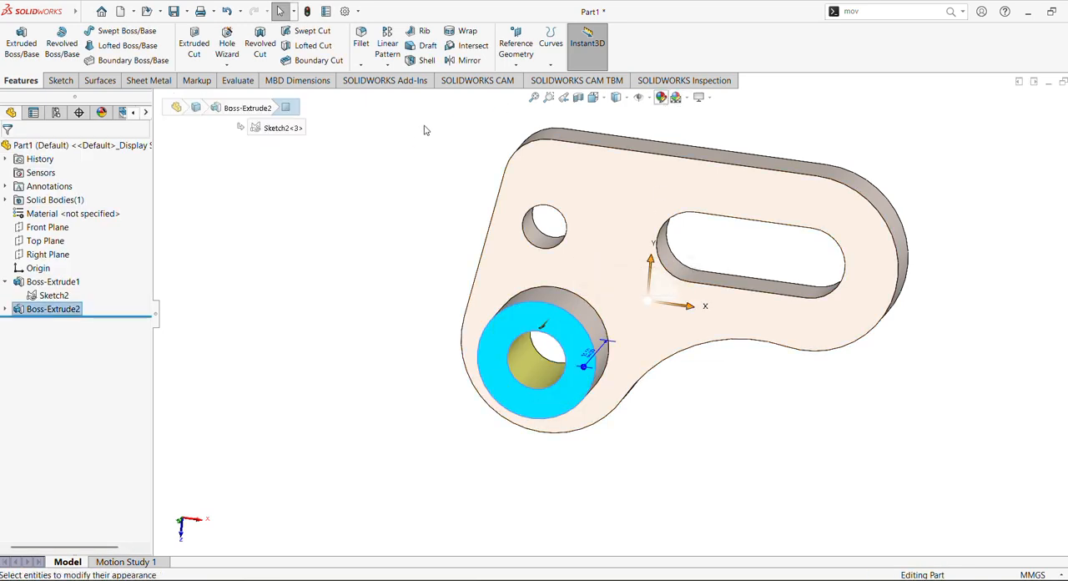
# Step: Colour the boss's ring-shaped end face light green
pyautogui.click(324, 270)
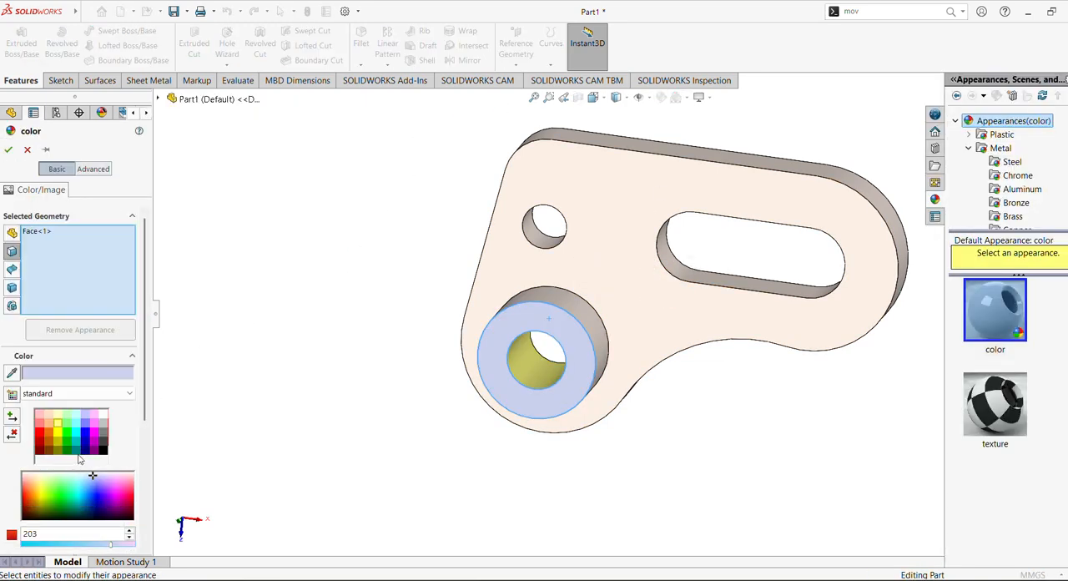
pyautogui.click(68, 425)
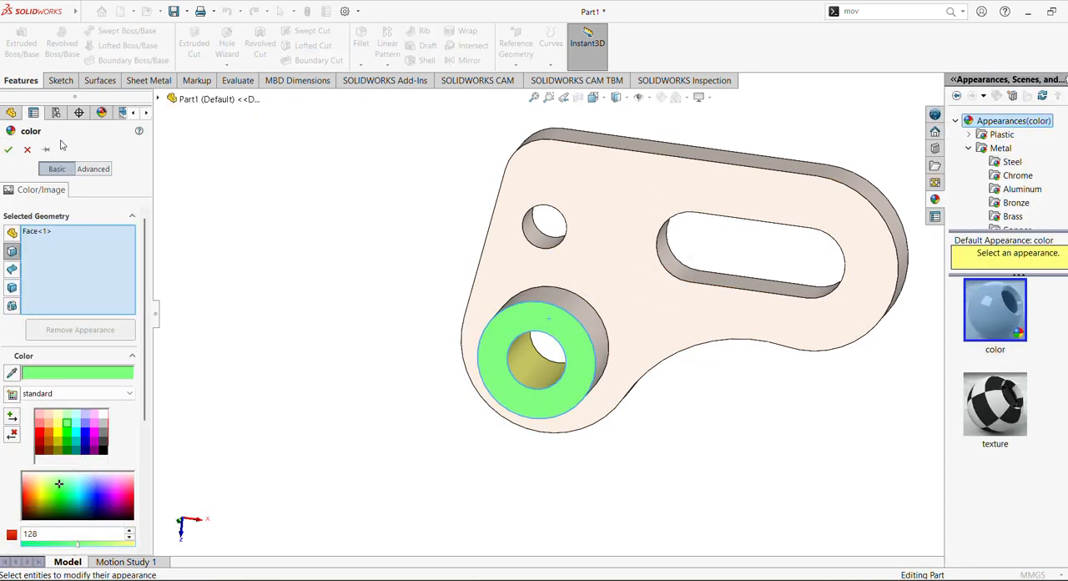
pyautogui.click(8, 149)
# Step: Check the colours in the reference drawing and colour the plate's two large flat faces light cyan
pyautogui.click(590, 579)
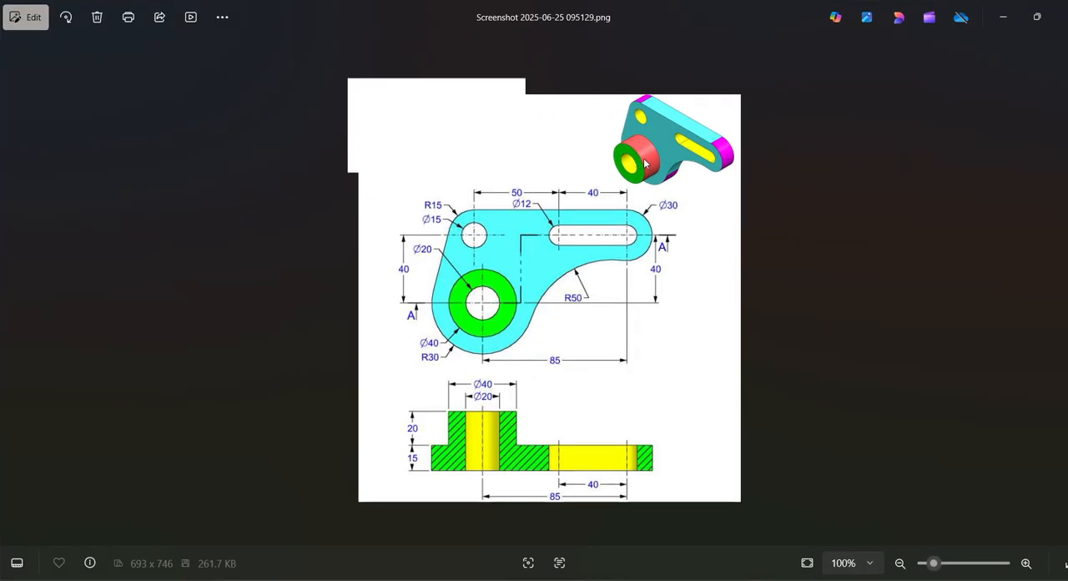
pyautogui.click(591, 579)
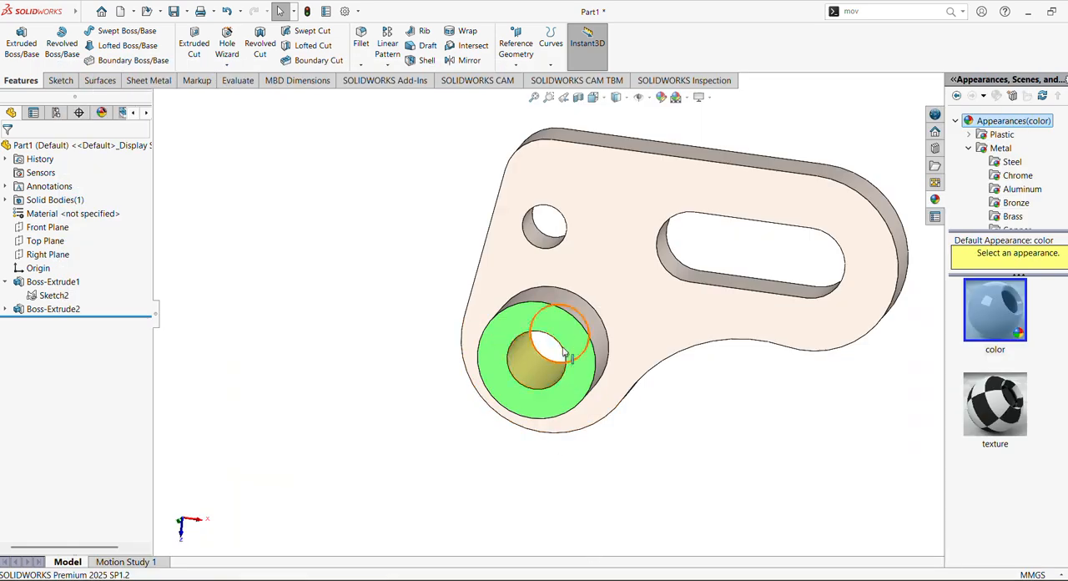
pyautogui.click(619, 247)
pyautogui.moveTo(625, 247); pyautogui.dragTo(461, 279, button='middle')
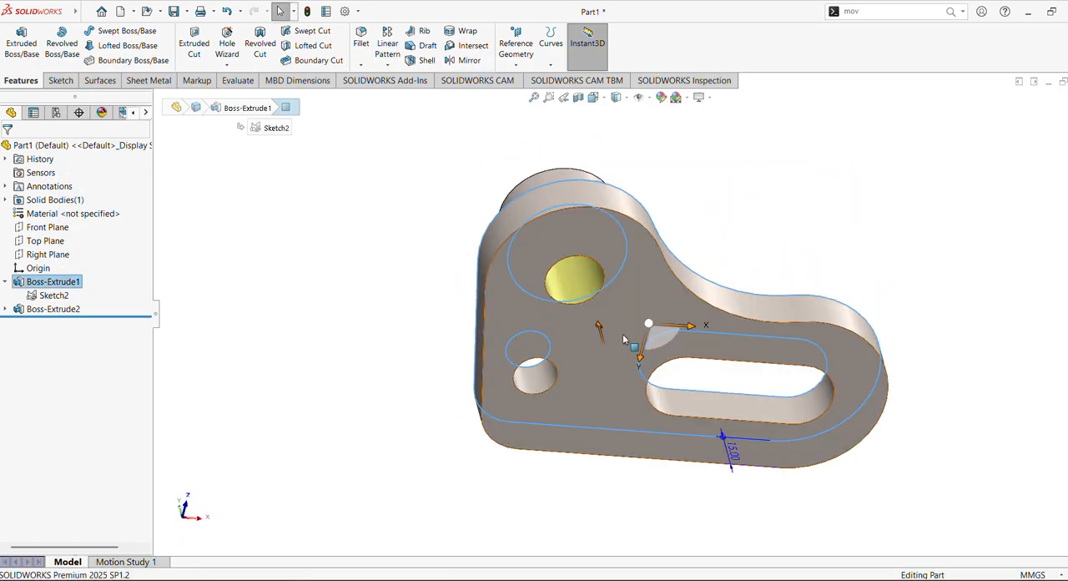
pyautogui.click(647, 303)
pyautogui.moveTo(648, 304); pyautogui.dragTo(647, 362, button='middle')
pyautogui.click(663, 101)
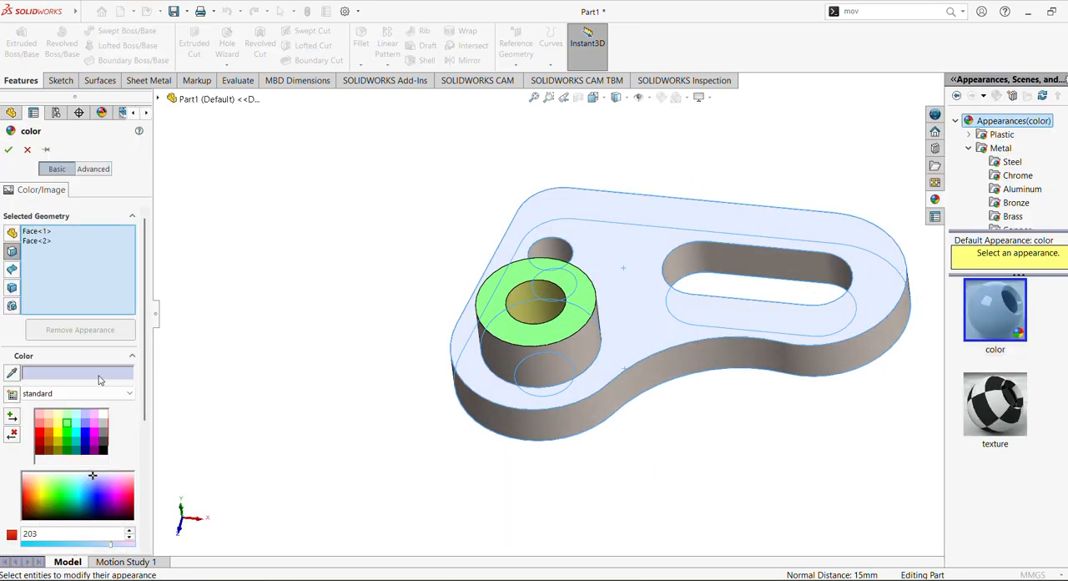
pyautogui.click(76, 424)
pyautogui.moveTo(389, 331); pyautogui.dragTo(423, 221, button='middle')
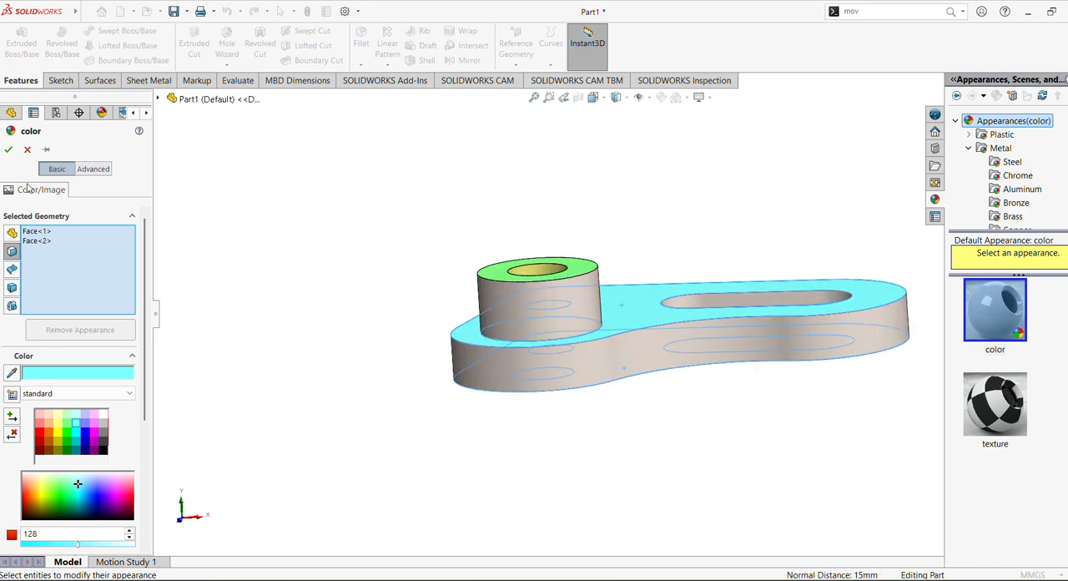
pyautogui.click(20, 151)
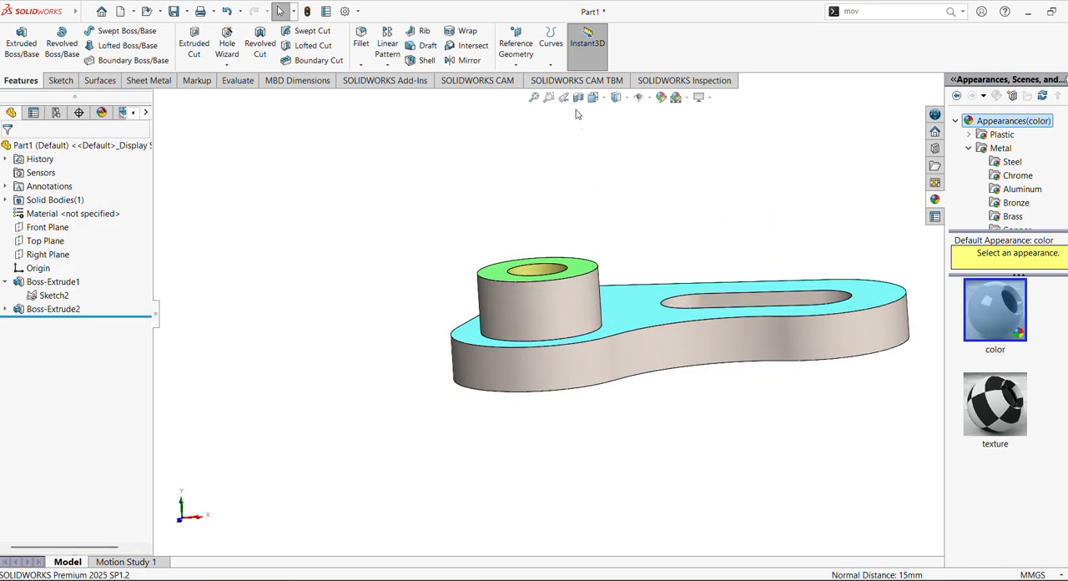
pyautogui.moveTo(627, 258); pyautogui.dragTo(618, 477, button='middle')
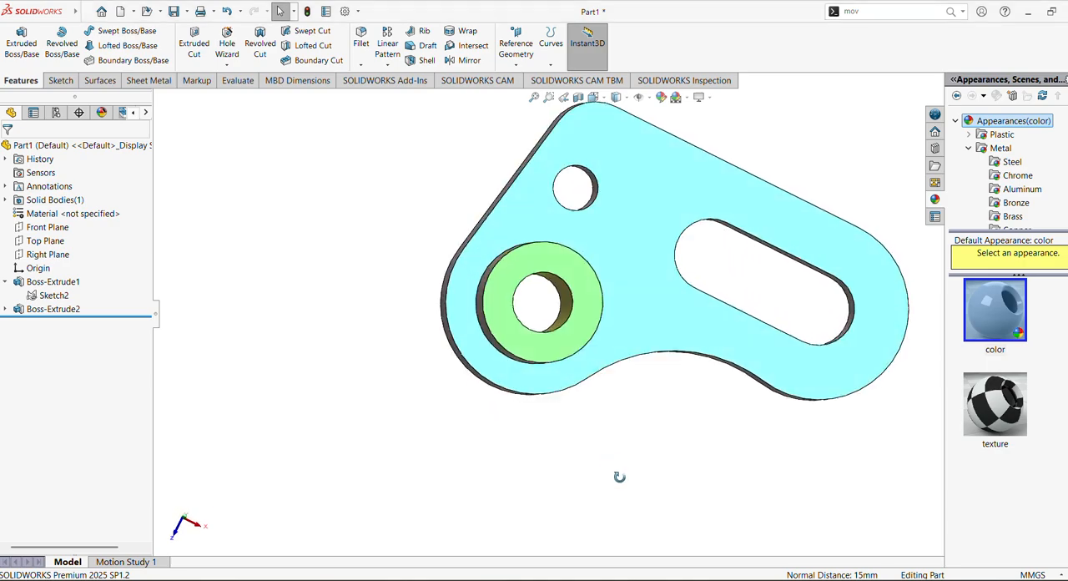
pyautogui.click(578, 313)
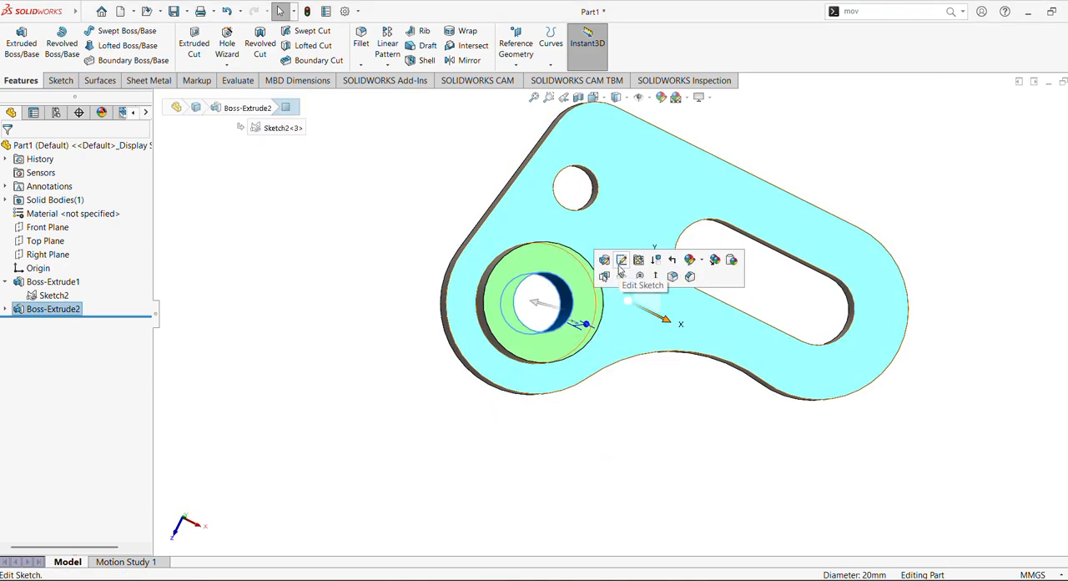
pyautogui.click(621, 261)
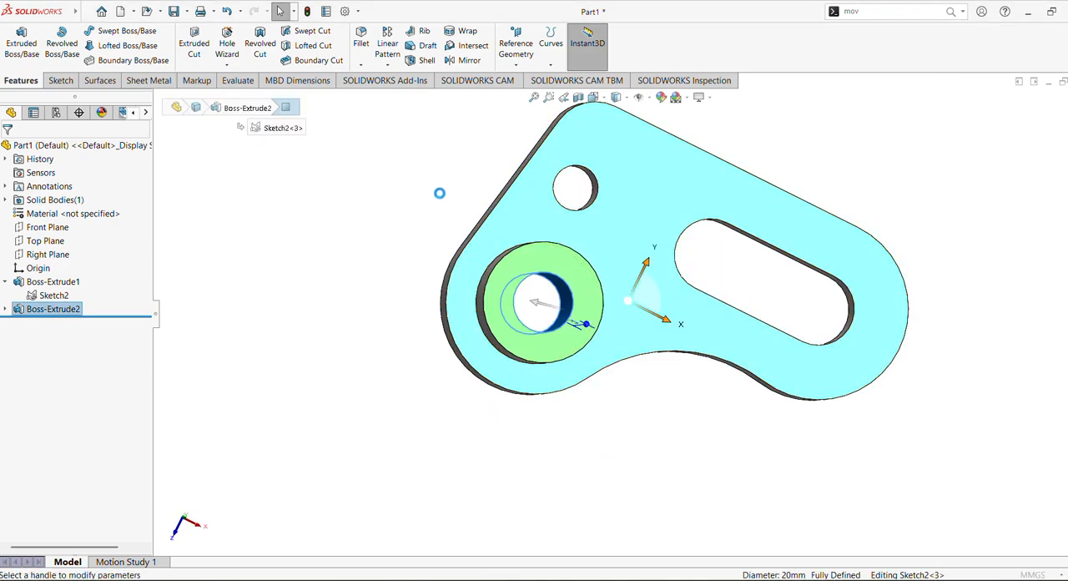
pyautogui.moveTo(383, 233); pyautogui.dragTo(374, 175, button='middle')
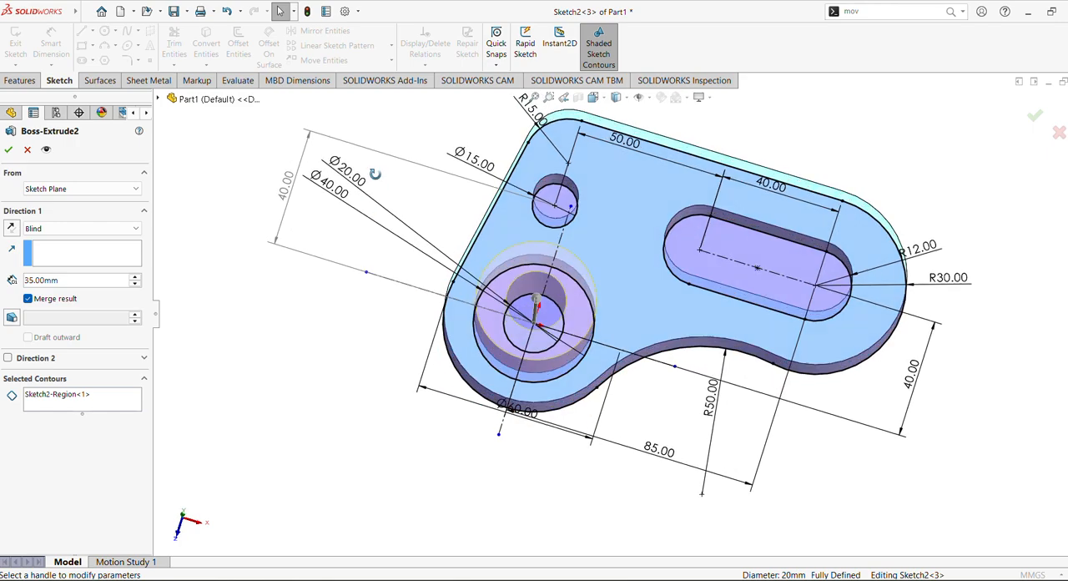
pyautogui.click(29, 149)
# Step: Colour the inner face of the 15 mm hole and all inner faces of the slot light yellow
pyautogui.moveTo(278, 231); pyautogui.dragTo(266, 311, button='middle')
pyautogui.click(535, 349)
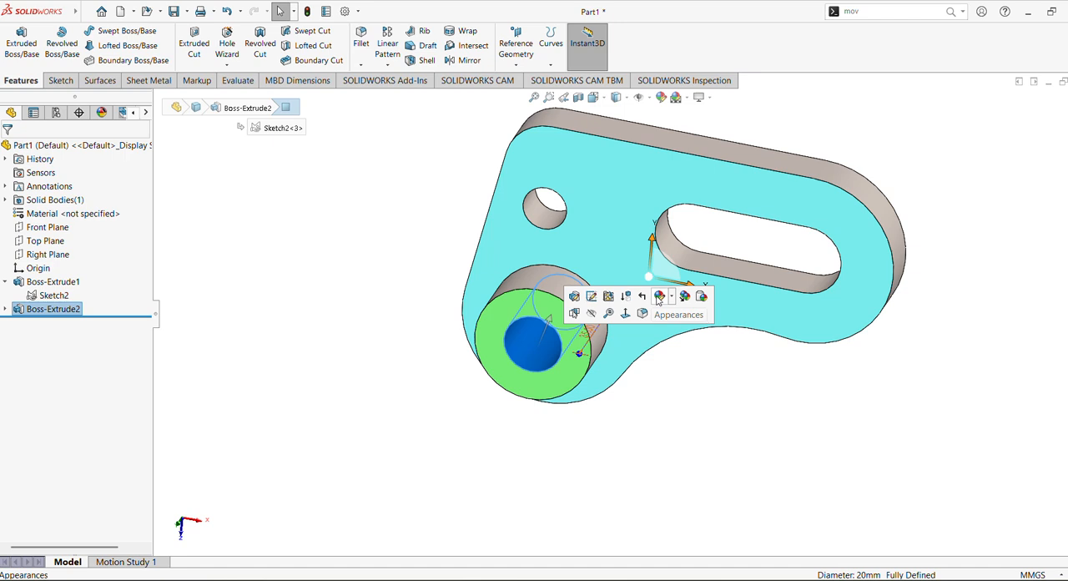
pyautogui.click(551, 219)
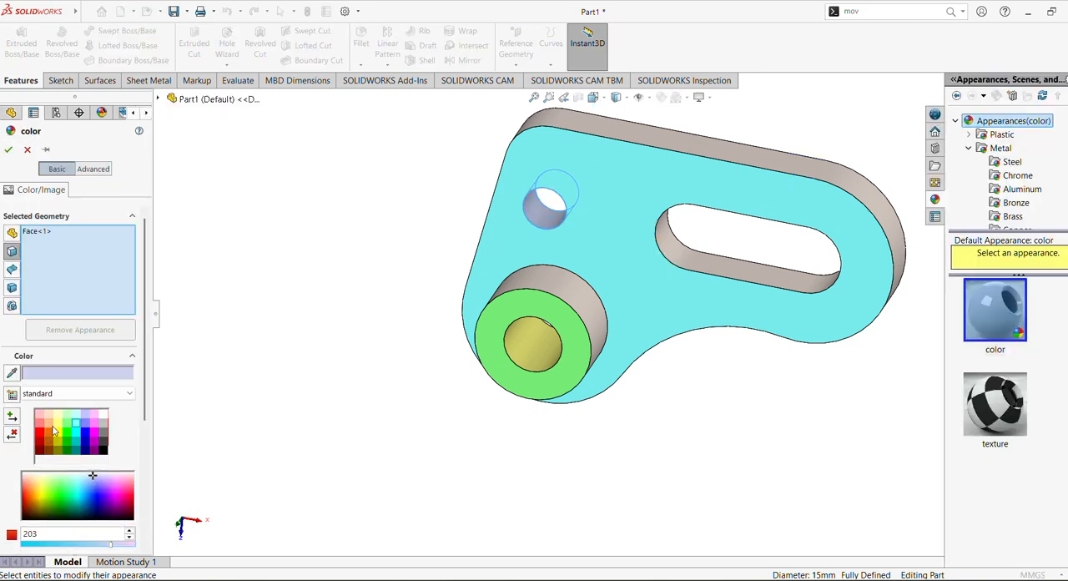
pyautogui.click(58, 424)
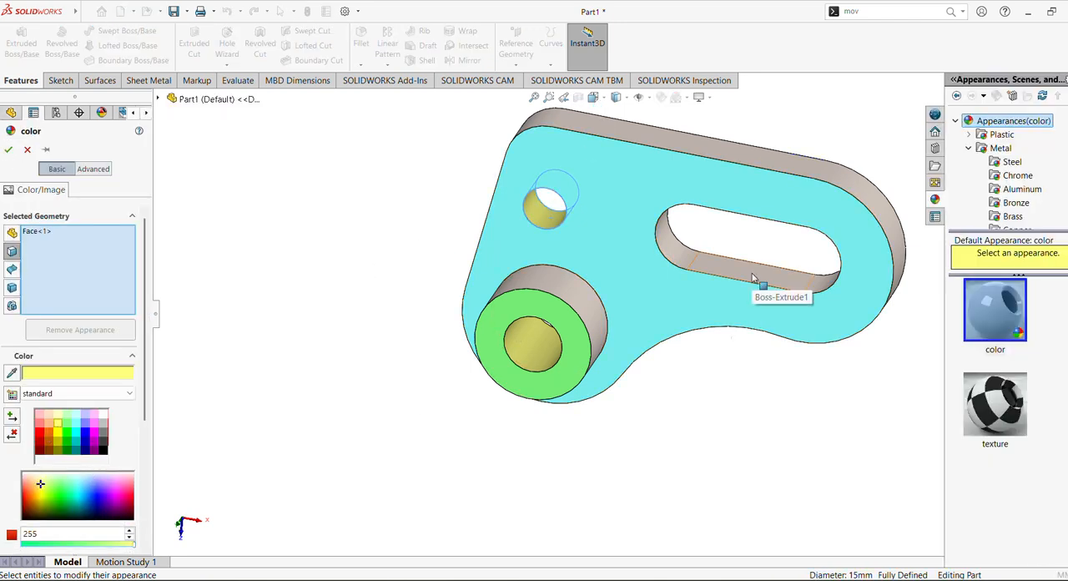
pyautogui.click(757, 281)
pyautogui.click(679, 258)
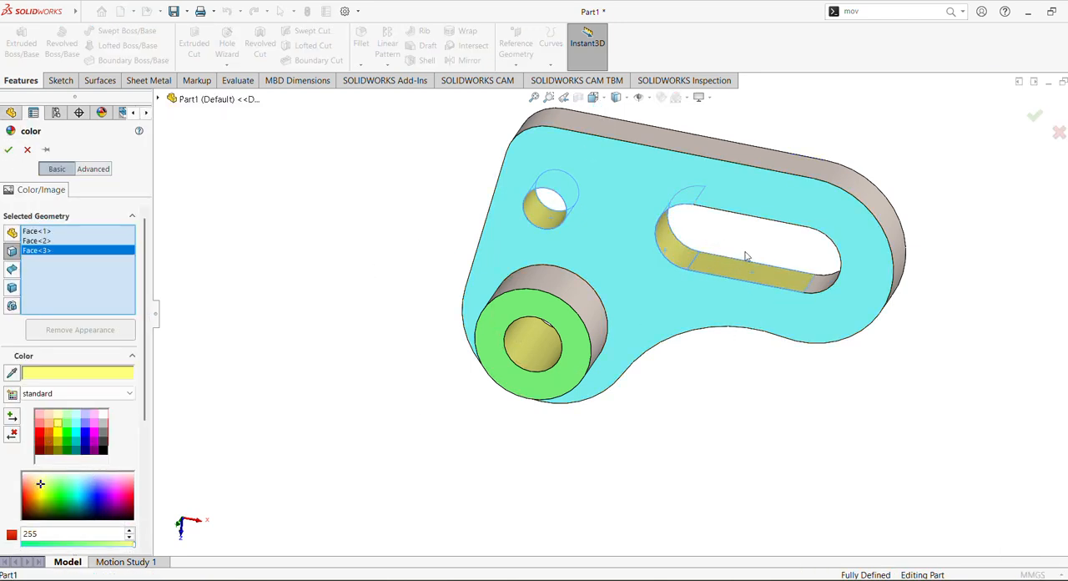
pyautogui.click(815, 284)
pyautogui.moveTo(815, 283); pyautogui.dragTo(784, 148, button='middle')
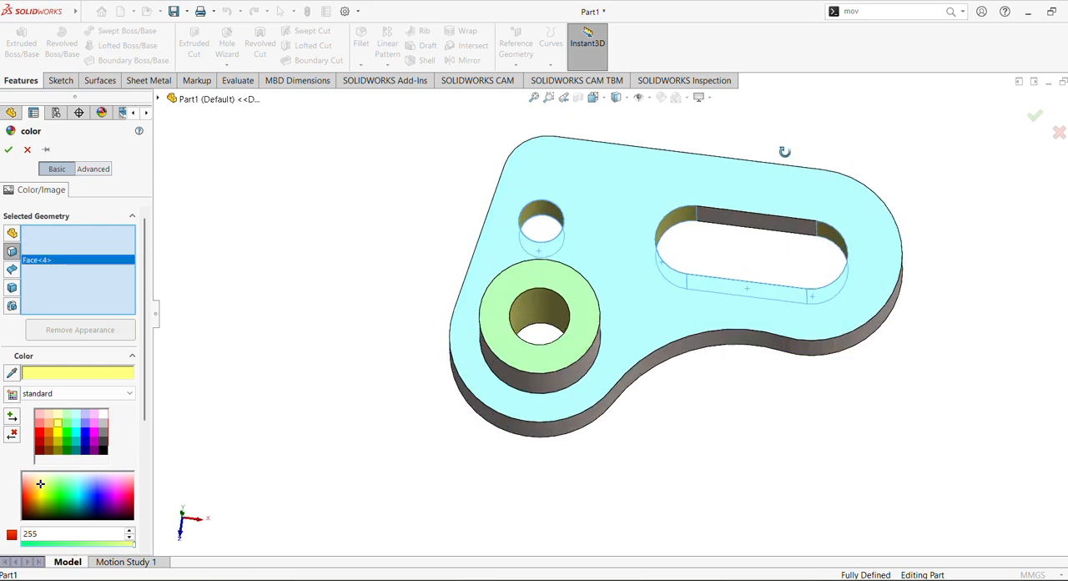
pyautogui.click(747, 228)
pyautogui.moveTo(429, 190); pyautogui.dragTo(417, 270, button='middle')
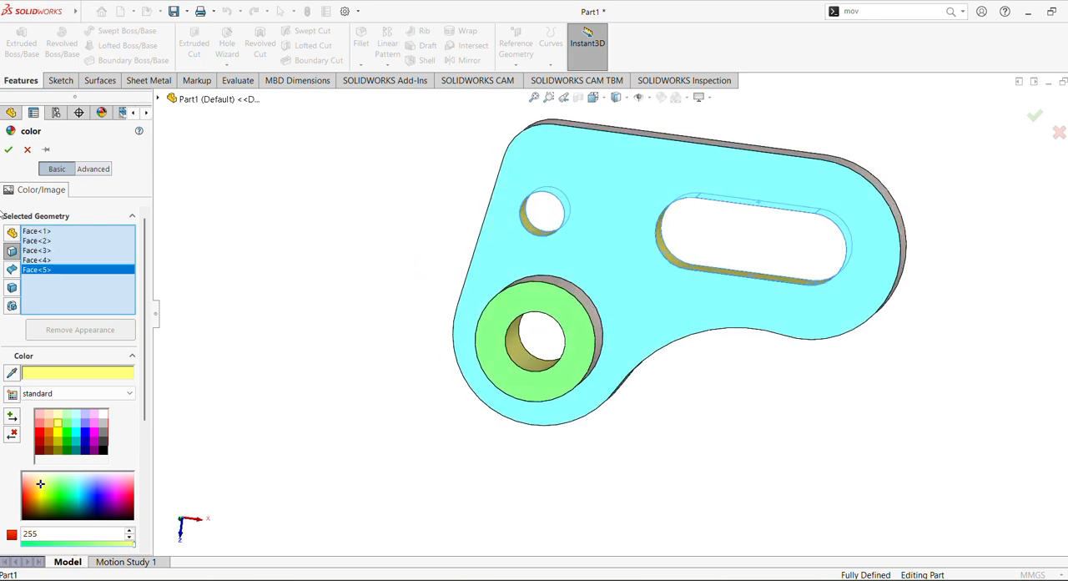
pyautogui.click(8, 150)
# Step: Colour the three convex rounded edge faces at the plate's corners light magenta
pyautogui.moveTo(413, 267); pyautogui.dragTo(643, 242, button='middle')
pyautogui.click(686, 187)
pyautogui.moveTo(673, 300); pyautogui.dragTo(652, 310, button='middle')
pyautogui.moveTo(759, 421); pyautogui.dragTo(865, 331, button='middle')
pyautogui.moveTo(746, 171); pyautogui.dragTo(697, 359, button='middle')
pyautogui.click(629, 188)
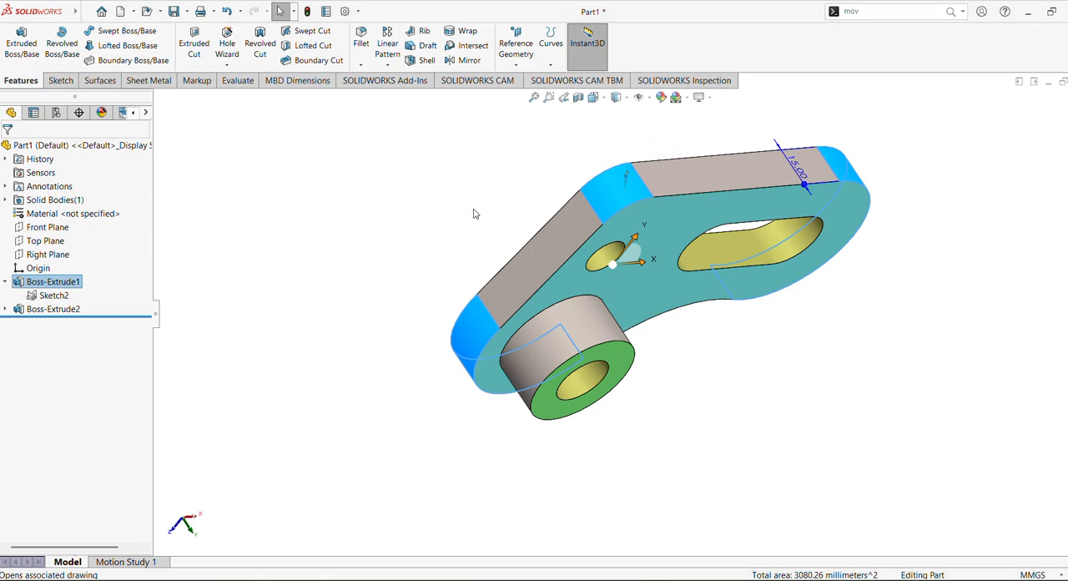
pyautogui.moveTo(295, 376); pyautogui.dragTo(298, 239, button='middle')
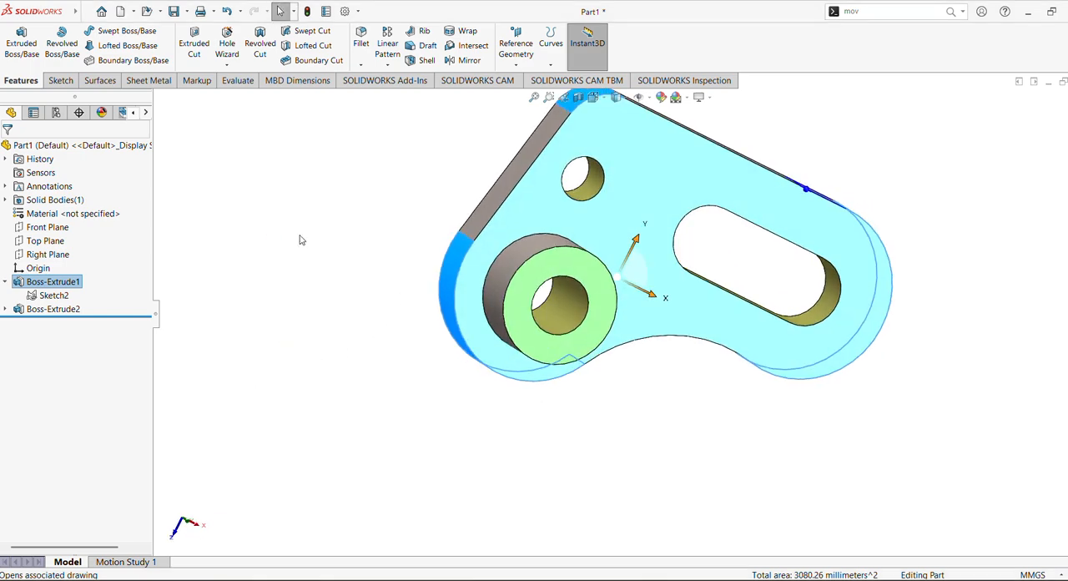
pyautogui.click(662, 98)
pyautogui.moveTo(210, 324); pyautogui.dragTo(172, 349, button='middle')
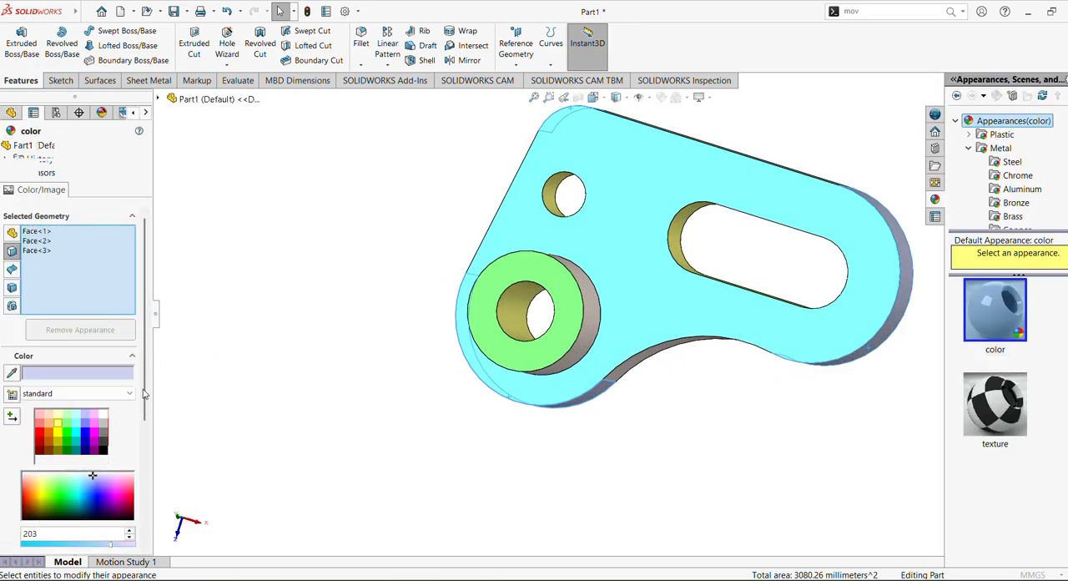
pyautogui.click(94, 424)
pyautogui.moveTo(364, 446); pyautogui.dragTo(372, 308, button='middle')
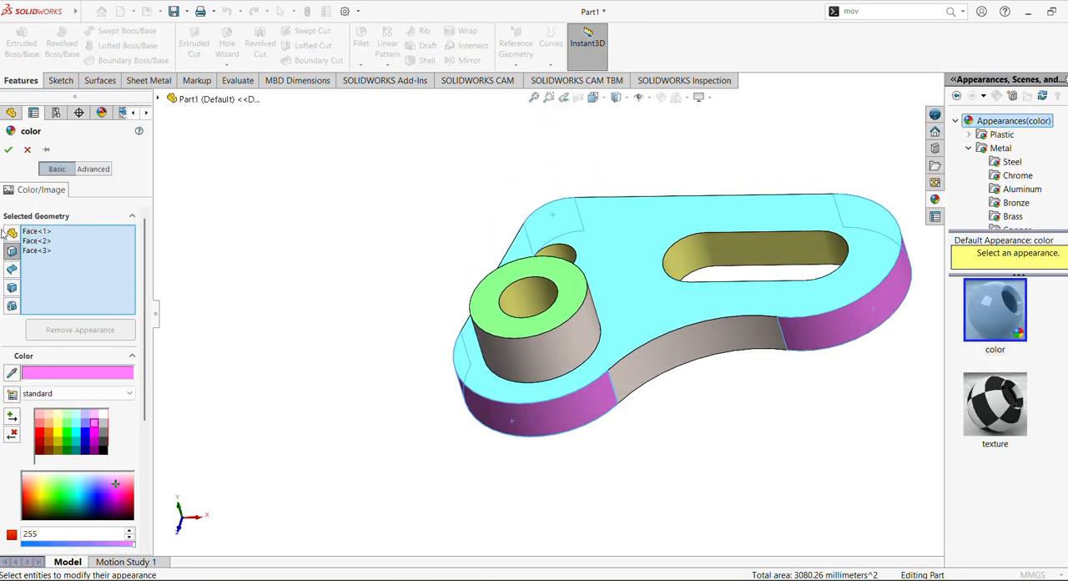
pyautogui.click(9, 149)
# Step: Colour the plate's concave R50 edge face and its two straight edge faces light cyan
pyautogui.click(672, 372)
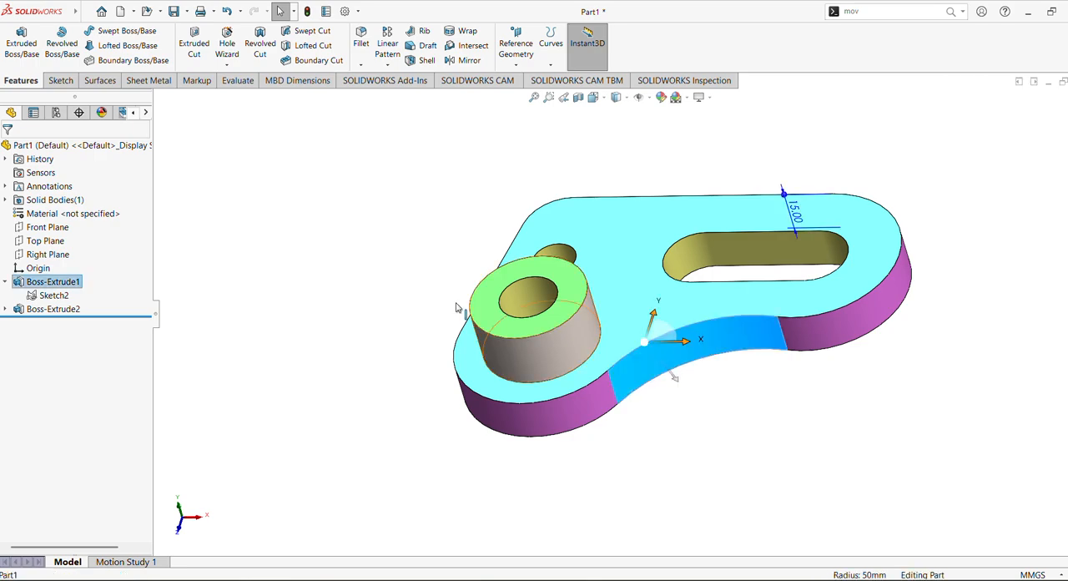
pyautogui.moveTo(672, 372); pyautogui.dragTo(695, 382, button='middle')
pyautogui.moveTo(510, 342); pyautogui.dragTo(538, 224, button='middle')
pyautogui.keyDown('ctrl'); pyautogui.click(544, 217); pyautogui.keyUp('ctrl')
pyautogui.moveTo(349, 377); pyautogui.dragTo(574, 133, button='middle')
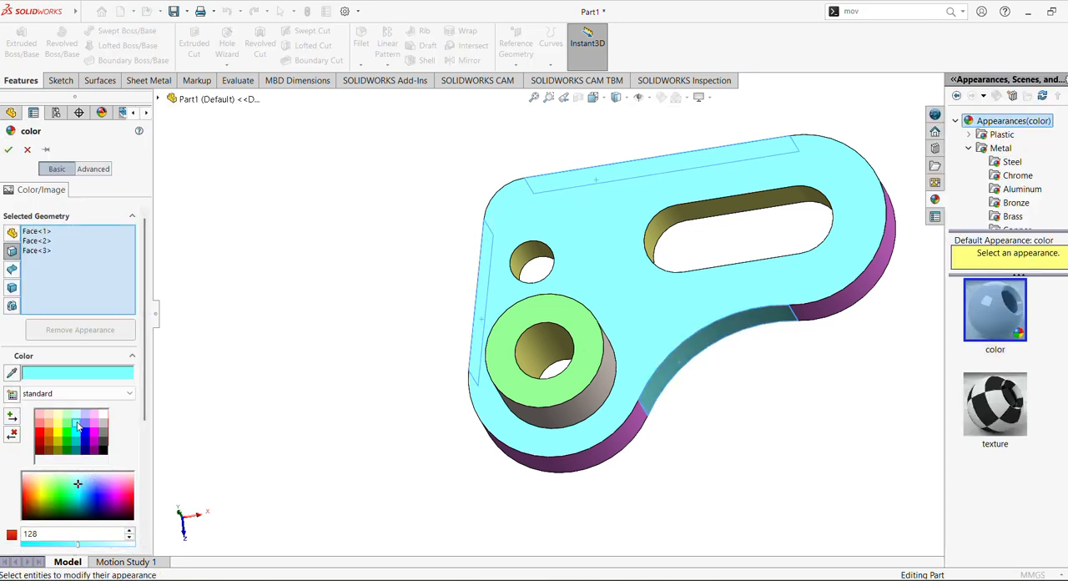
pyautogui.click(7, 150)
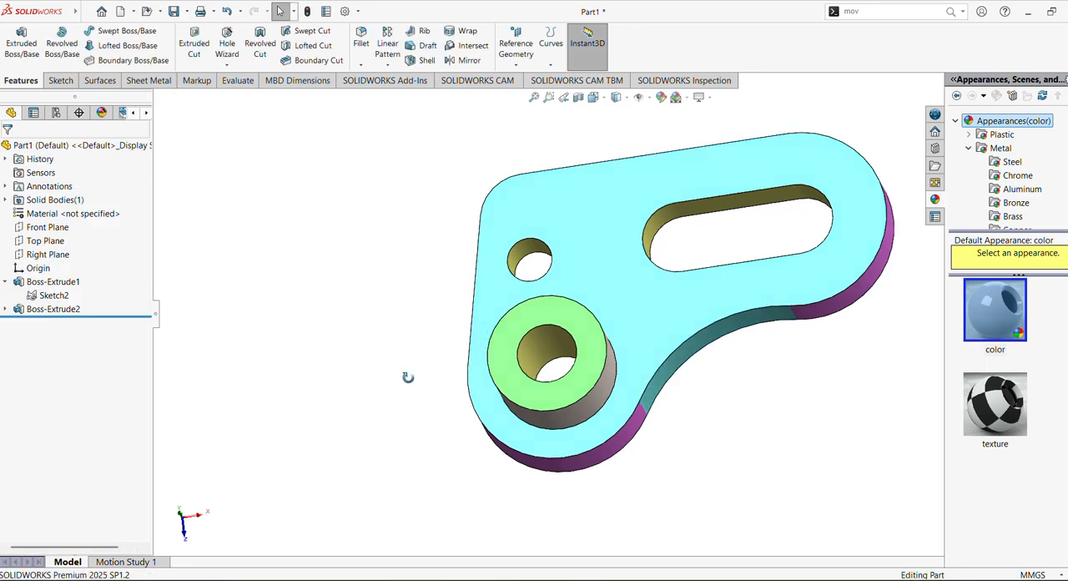
# Step: Colour the boss's outer cylindrical face light red and compare the part with the reference drawing
pyautogui.moveTo(408, 377); pyautogui.dragTo(392, 443, button='middle')
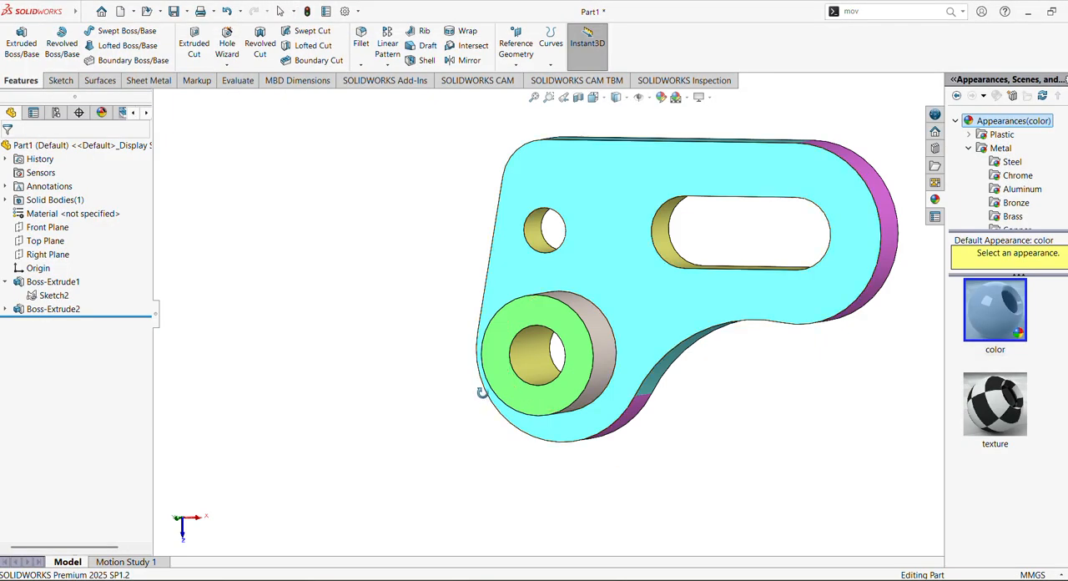
pyautogui.moveTo(483, 392); pyautogui.dragTo(494, 429, button='middle')
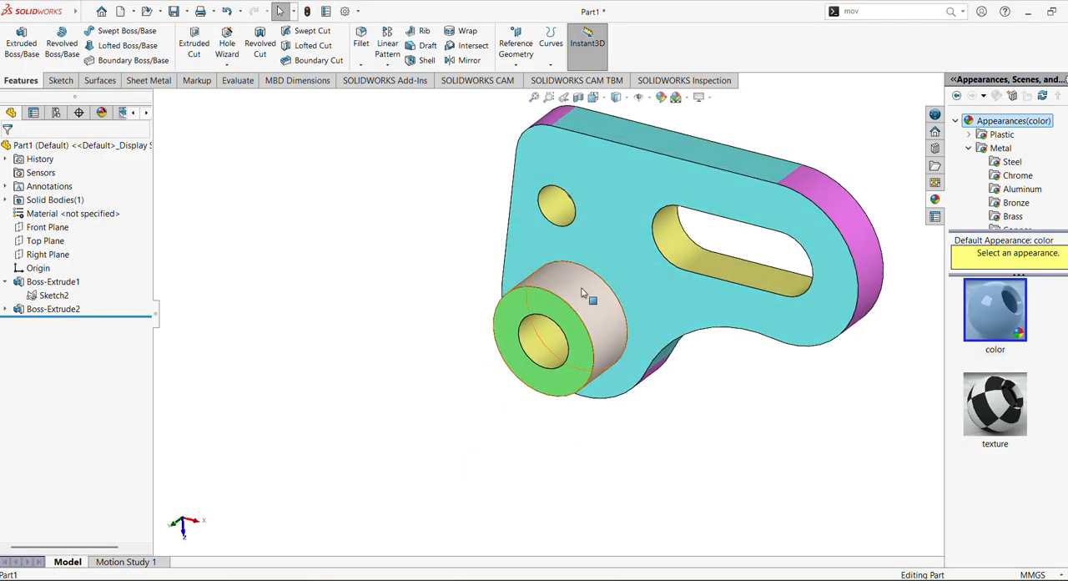
pyautogui.click(583, 287)
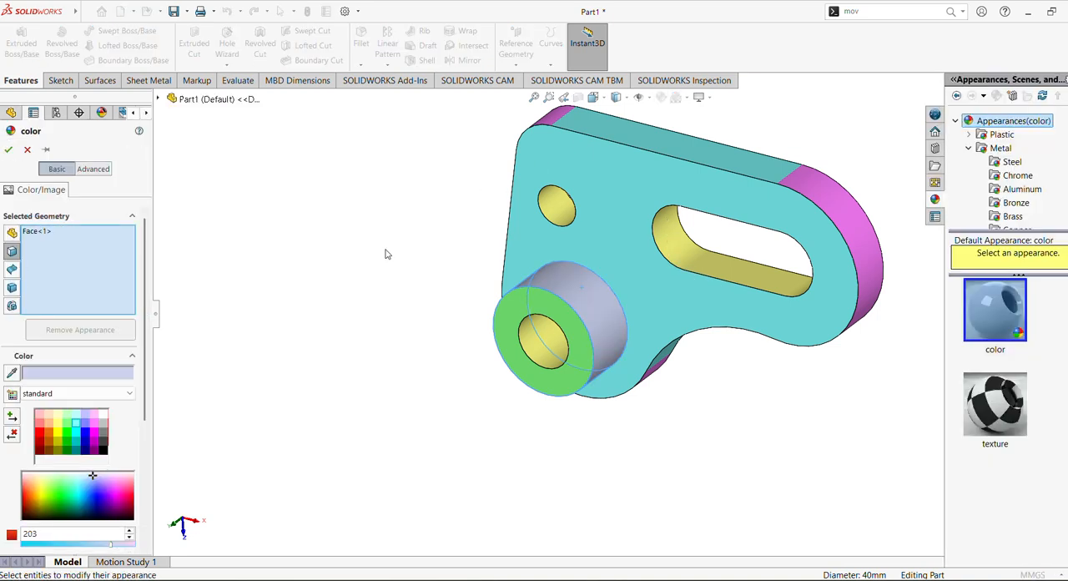
pyautogui.click(40, 424)
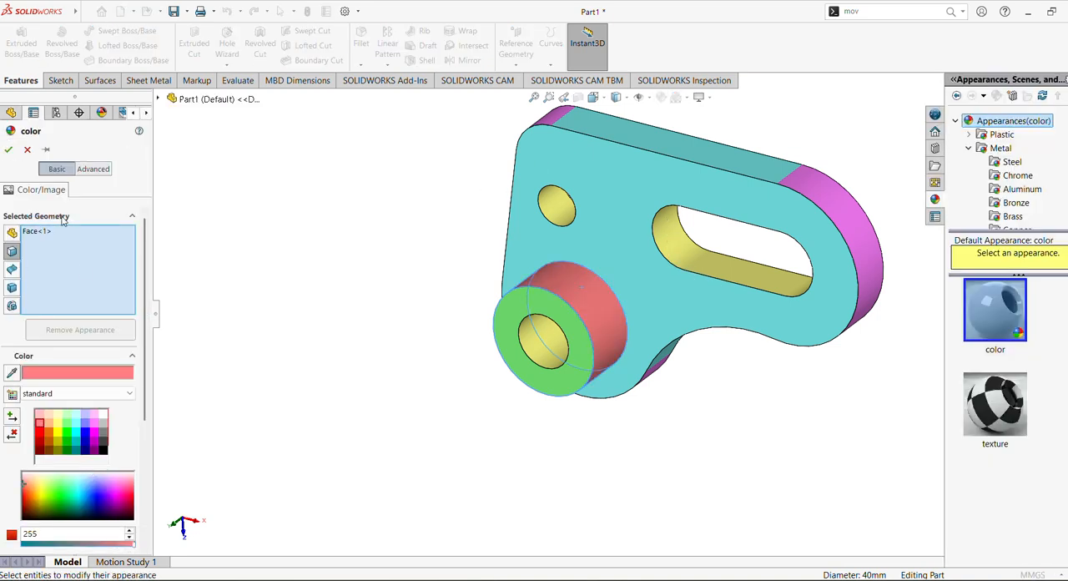
pyautogui.click(8, 151)
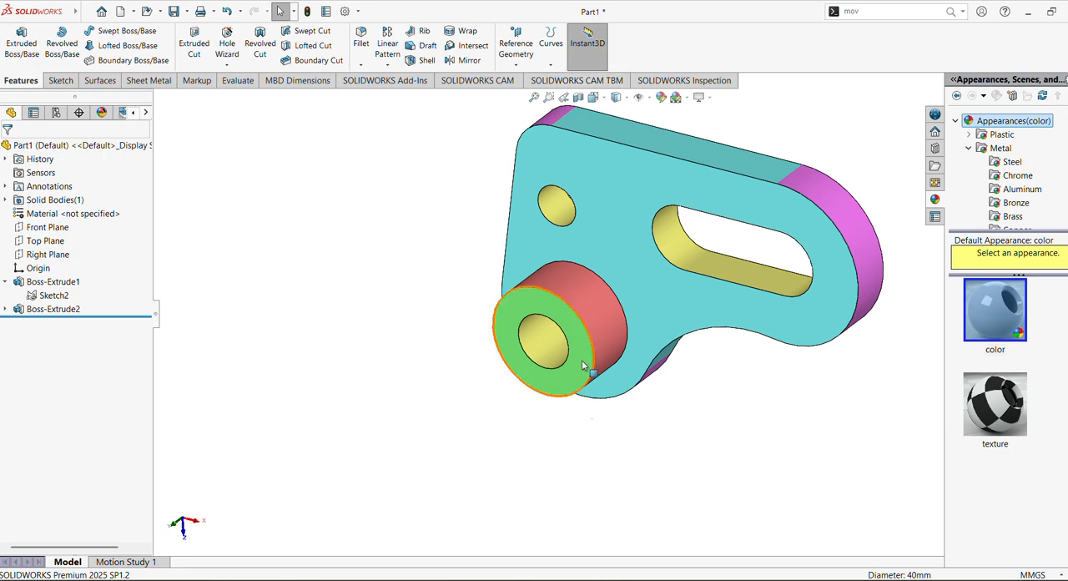
pyautogui.click(616, 579)
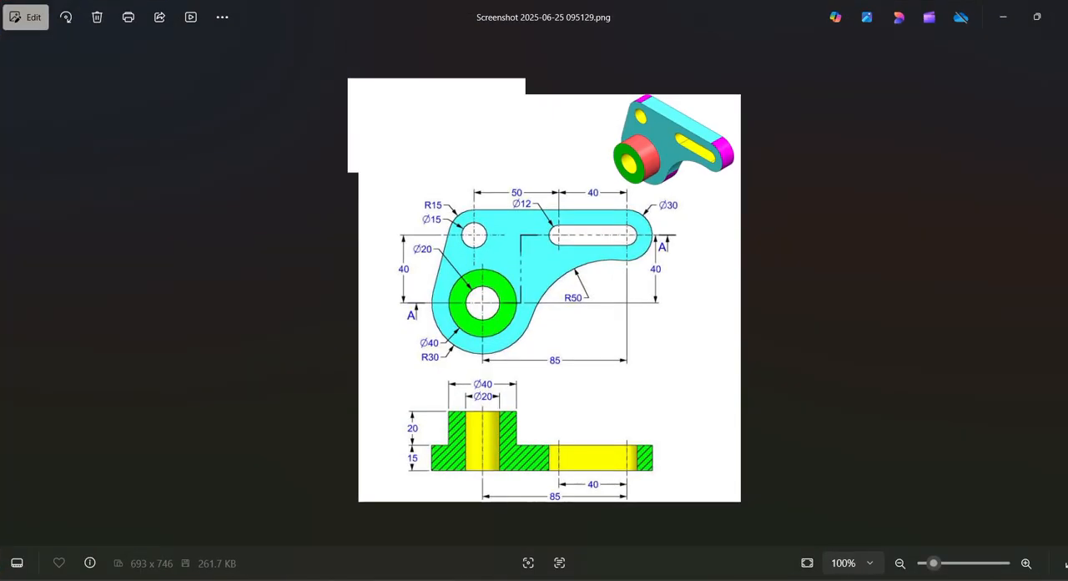
pyautogui.click(616, 579)
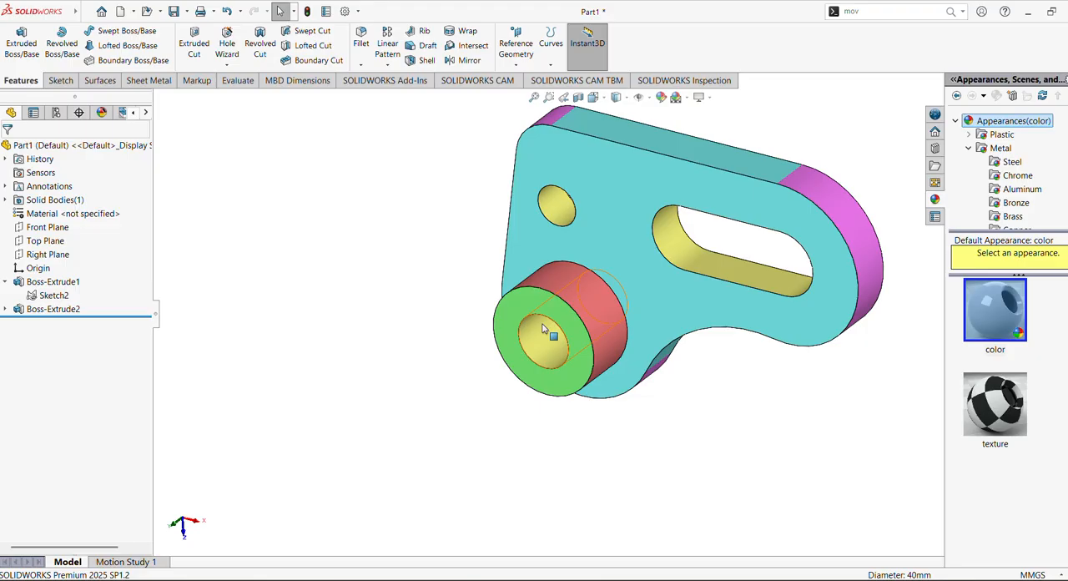
# Step: Inspect the coloured bracket from several angles and preview a zonal section view cut by the Front Plane
pyautogui.keyDown('ctrl'); pyautogui.moveTo(512, 291); pyautogui.dragTo(450, 346, button='middle'); pyautogui.keyUp('ctrl')
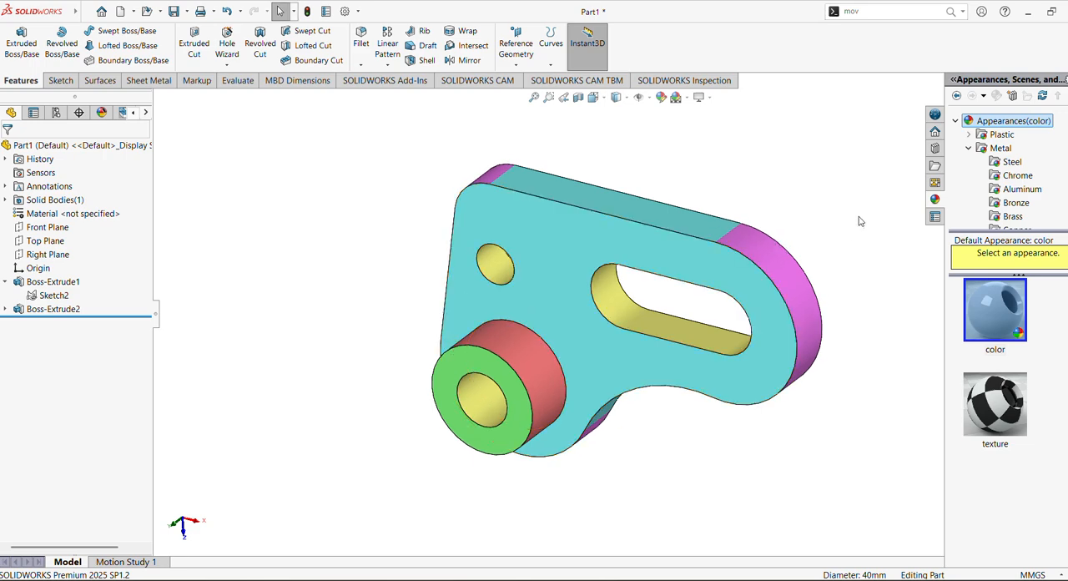
pyautogui.moveTo(770, 225)
pyautogui.mouseDown(button='middle')
pyautogui.moveTo(758, 224)
pyautogui.moveTo(772, 235)
pyautogui.mouseUp(button='middle')
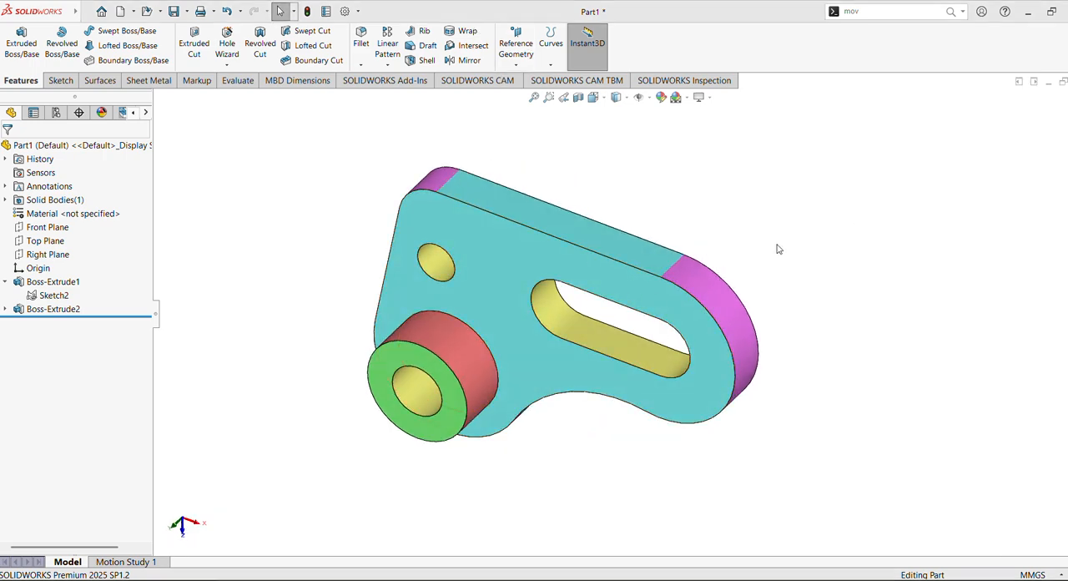
pyautogui.moveTo(777, 249); pyautogui.dragTo(322, 371, button='middle')
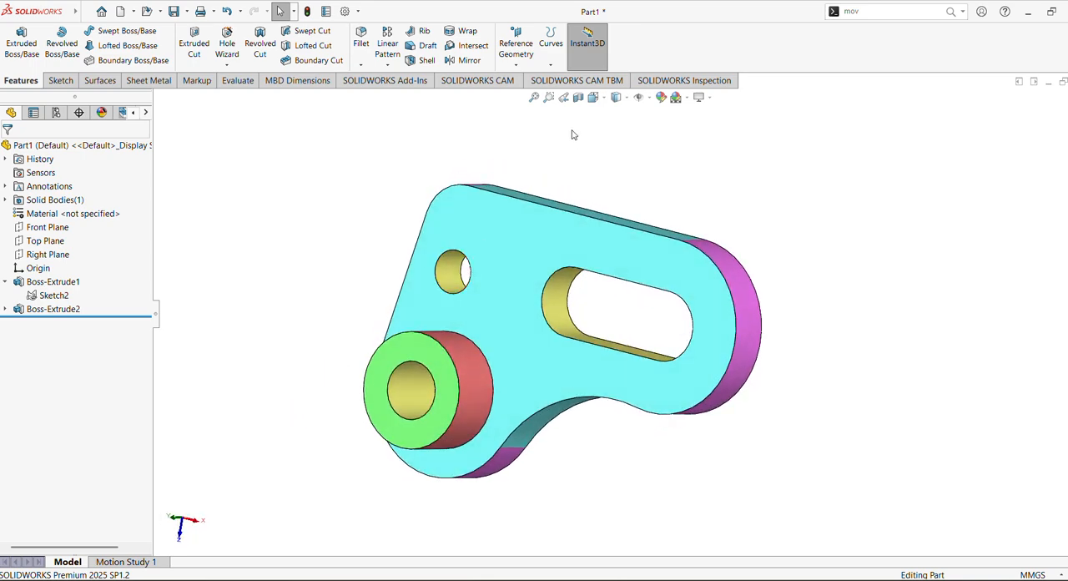
pyautogui.click(591, 97)
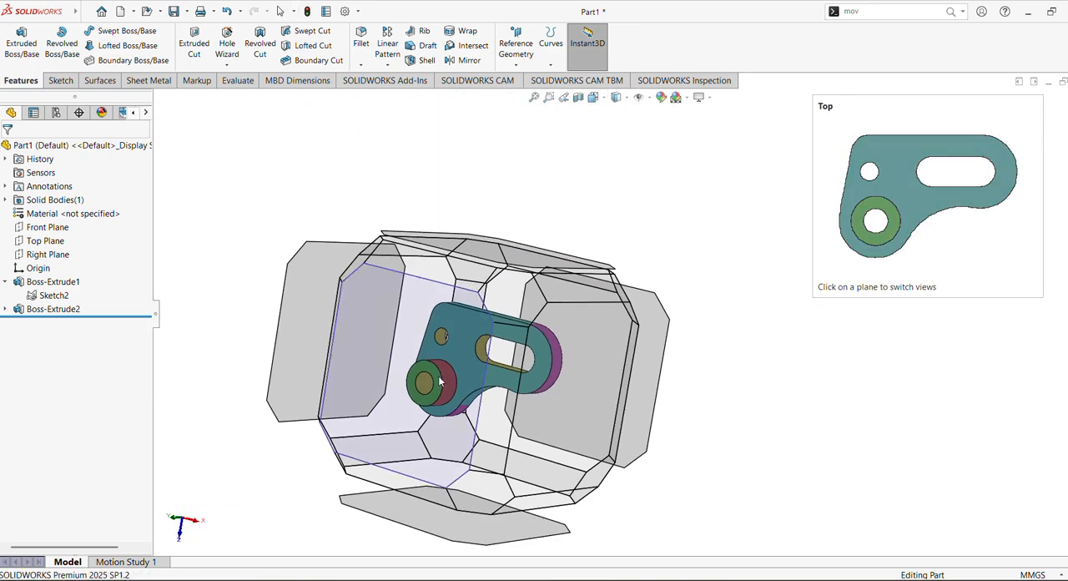
pyautogui.click(673, 147)
pyautogui.moveTo(534, 274); pyautogui.dragTo(529, 239, button='middle')
pyautogui.click(578, 97)
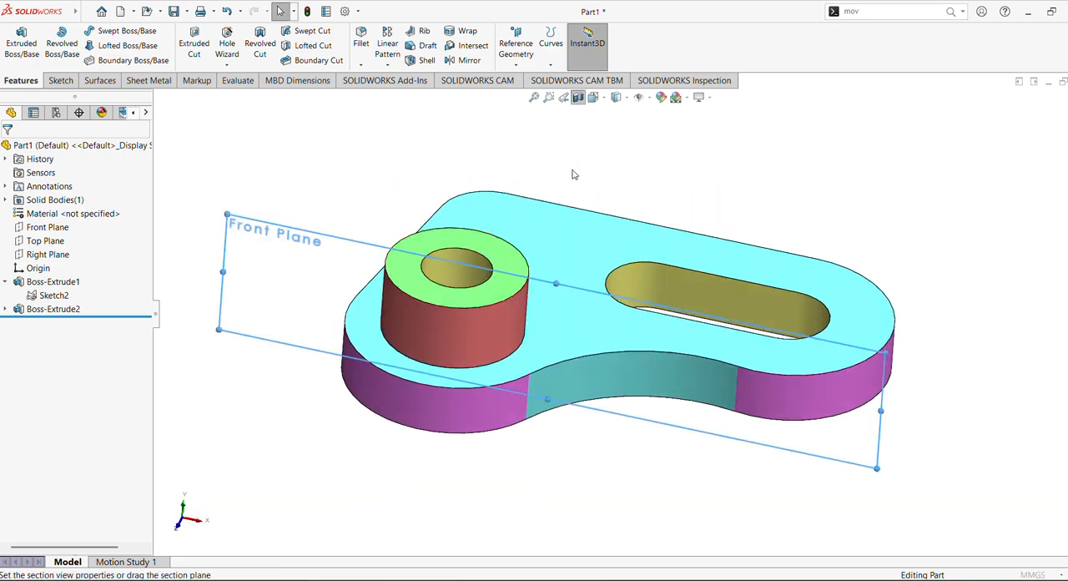
pyautogui.moveTo(412, 471); pyautogui.dragTo(127, 218, button='middle')
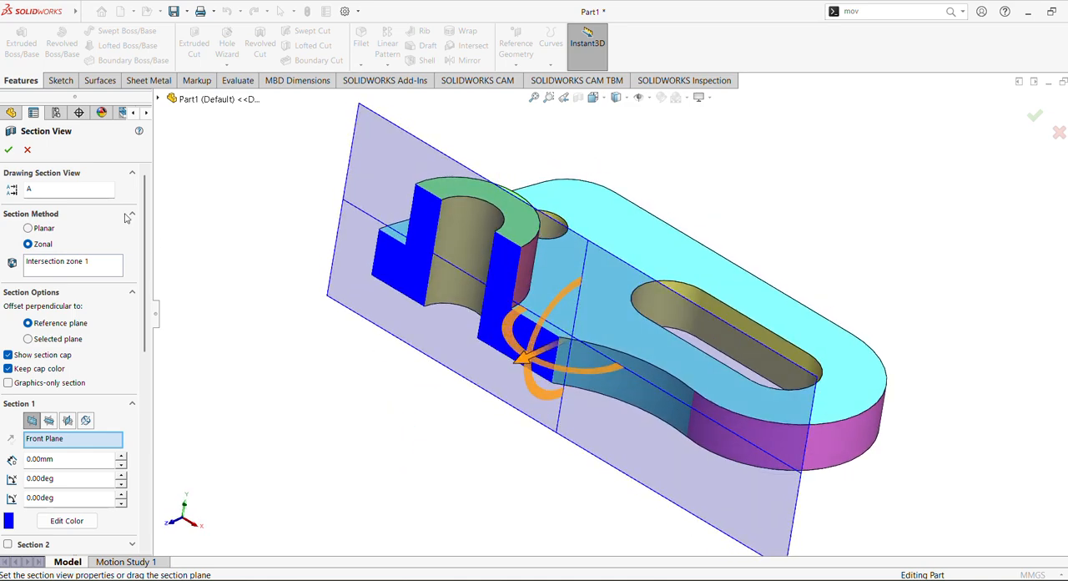
pyautogui.click(26, 150)
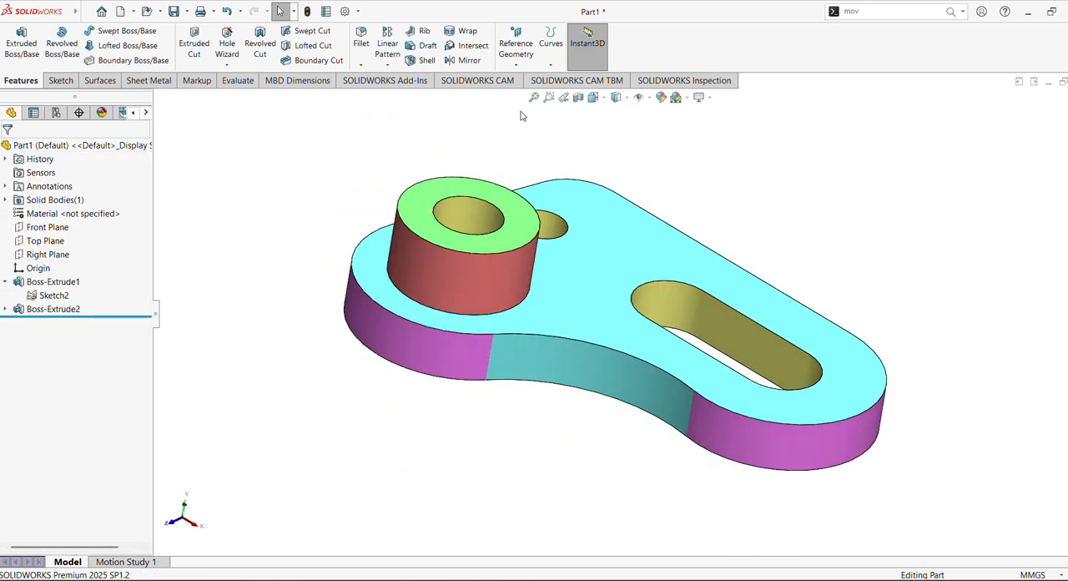